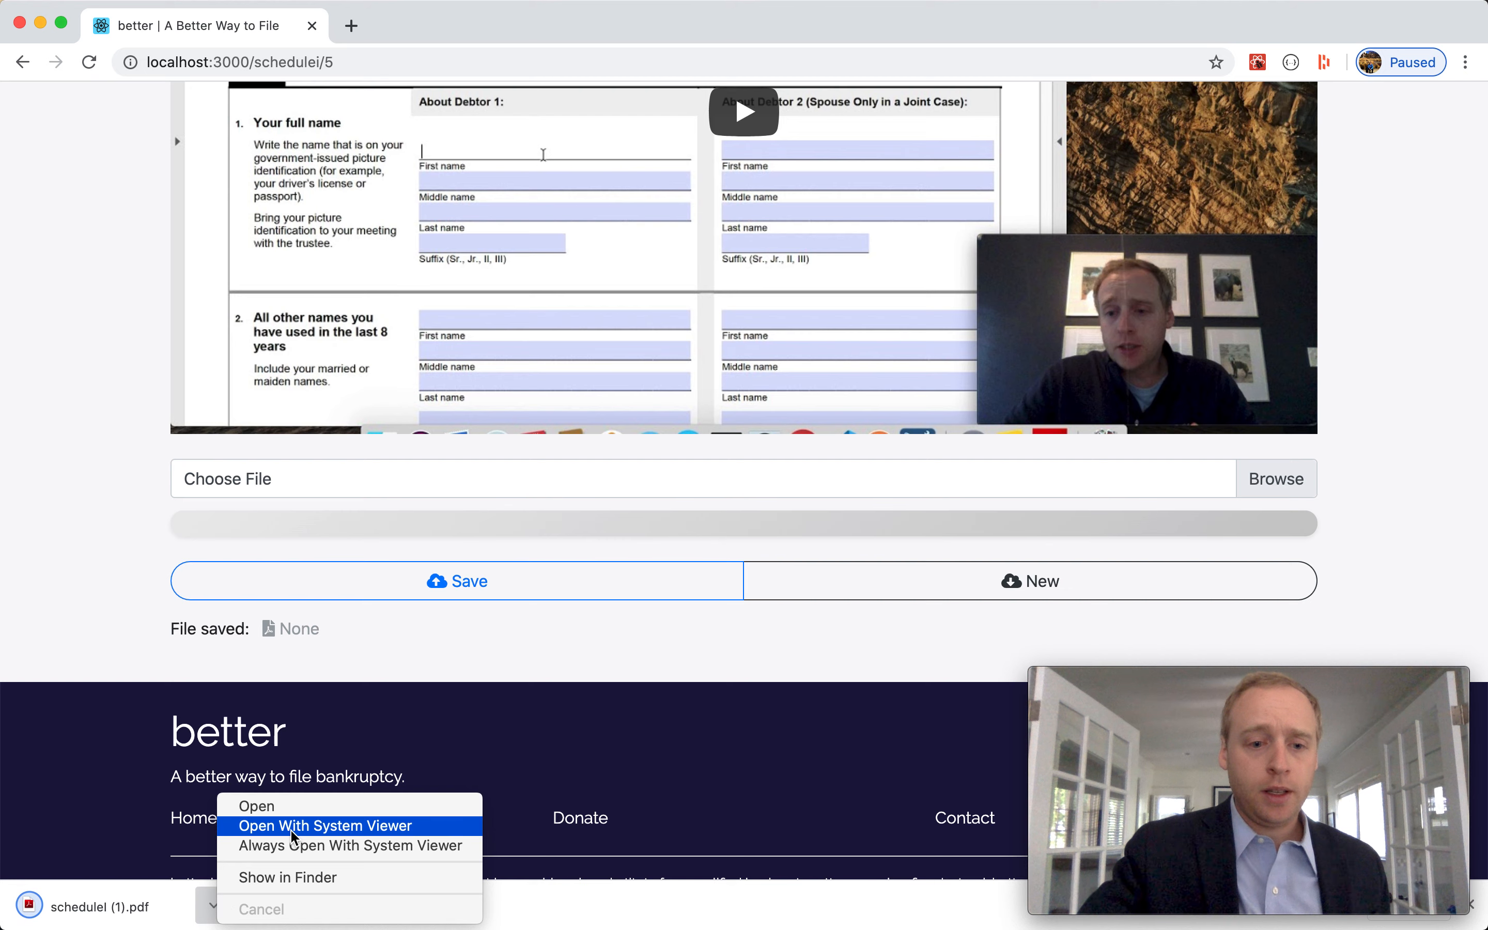
Step: Open the downloaded scheduleI (1).pdf in the system PDF viewer, clear the browser's download bar, and return to the form
click(289, 827)
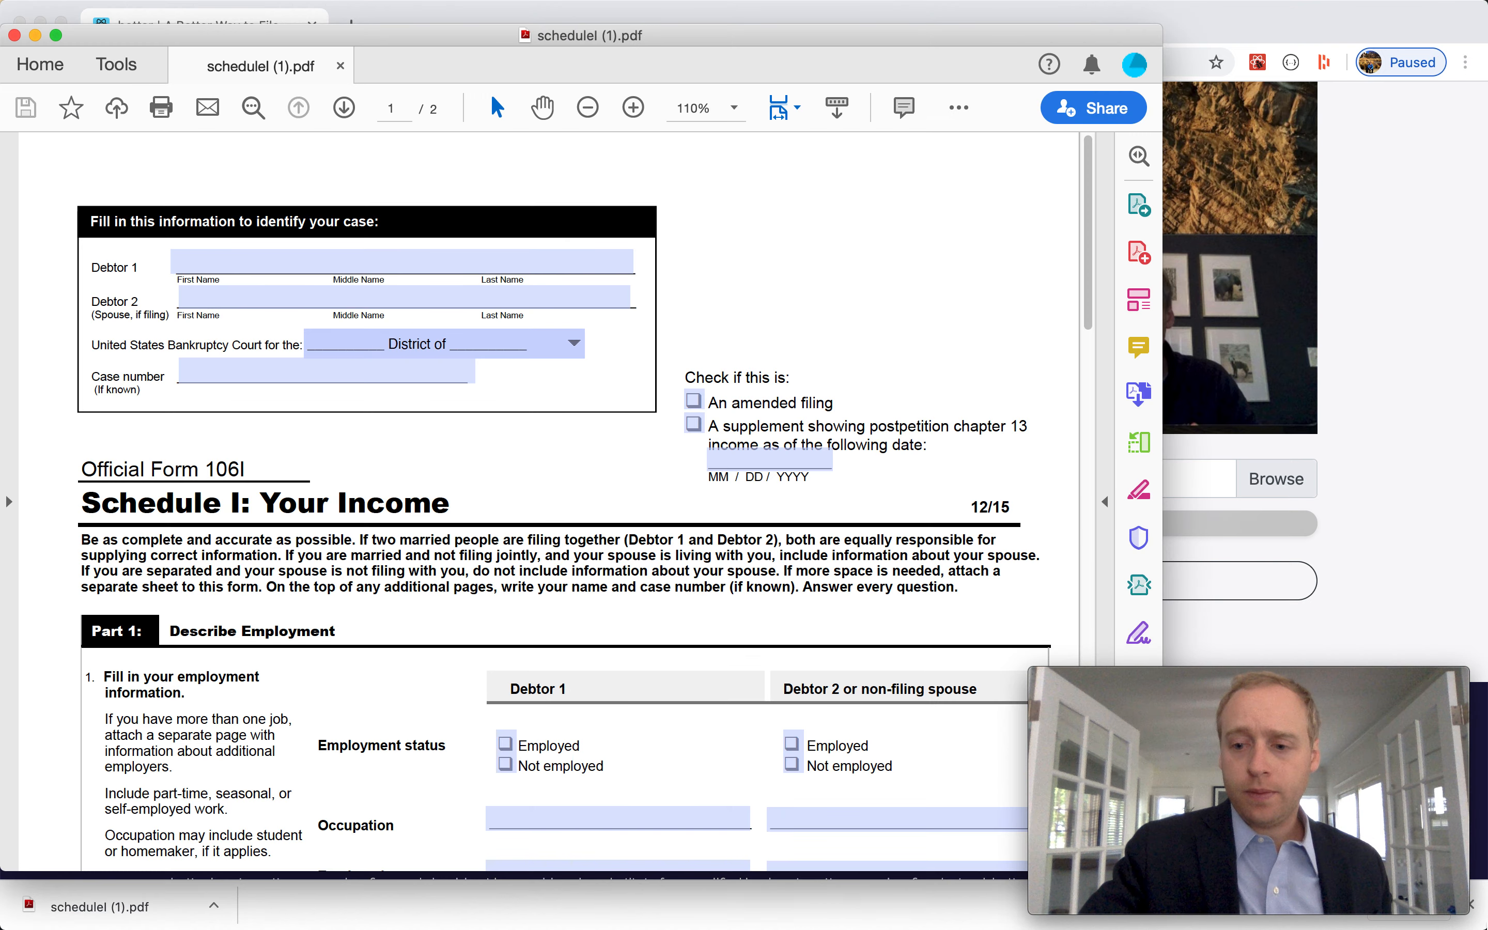
click(1473, 905)
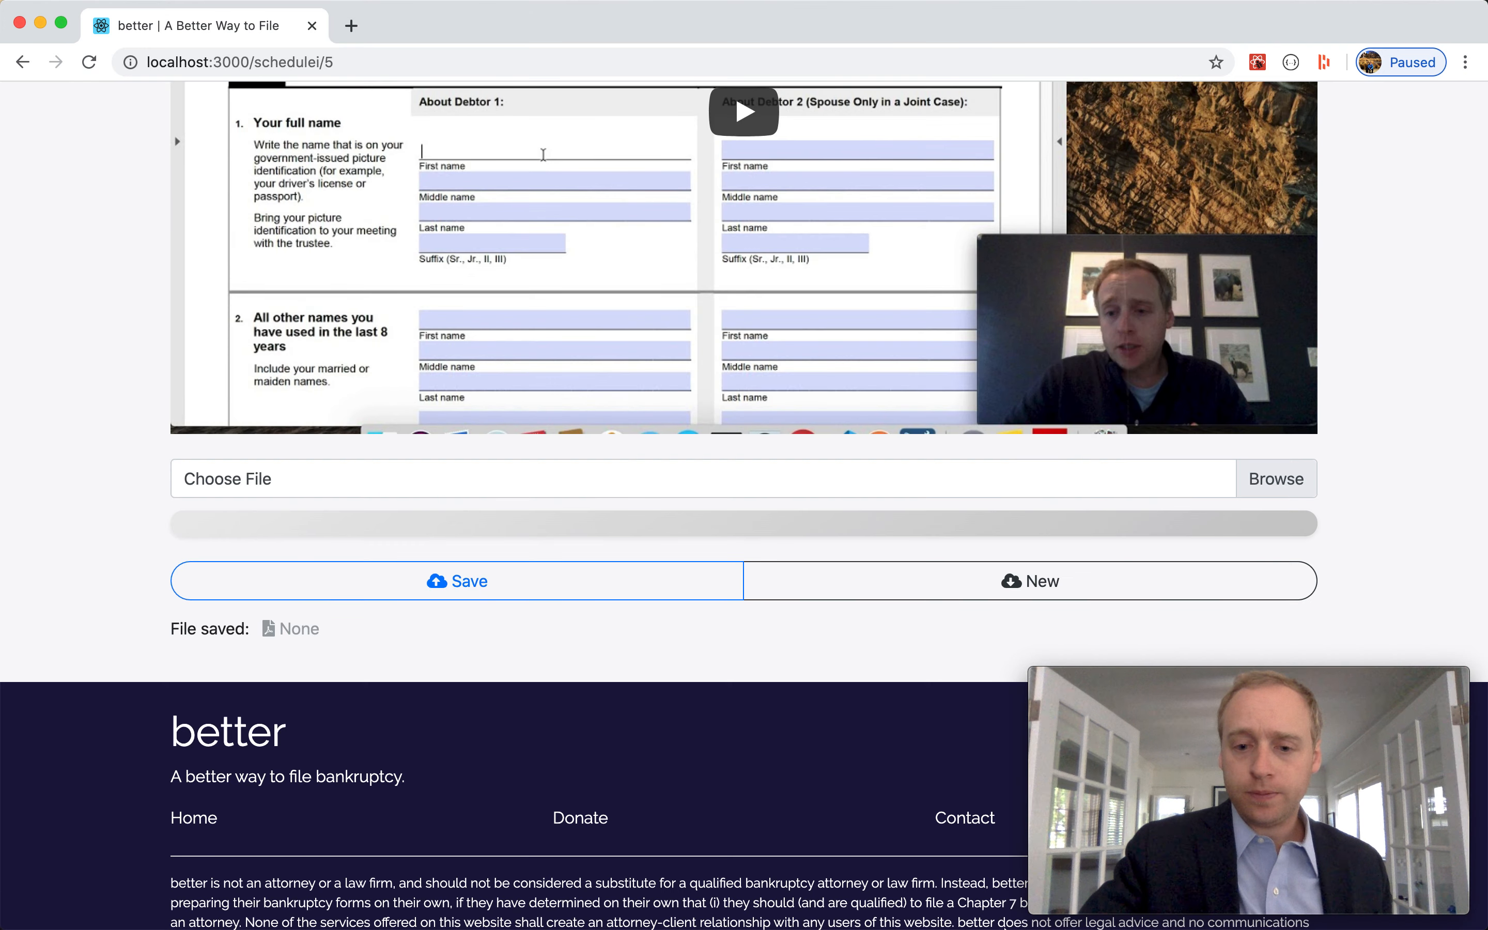
mouse_move(1010, 928)
click(1041, 899)
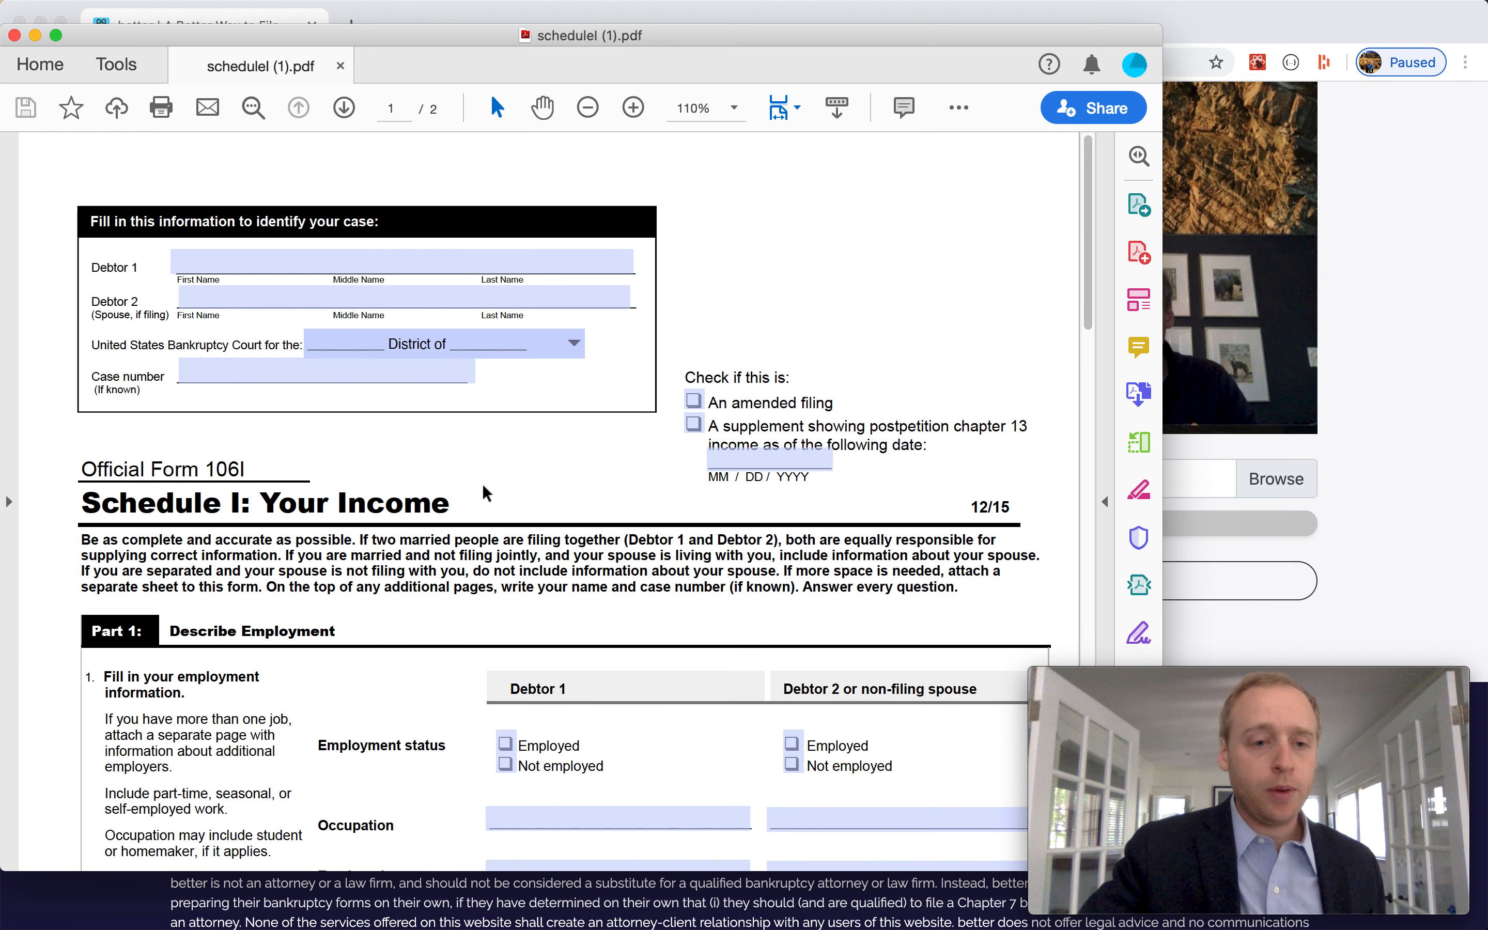
Step: Enter Debtor 1's full name in the case information and select Northern District of Alabama as the bankruptcy court district
click(233, 261)
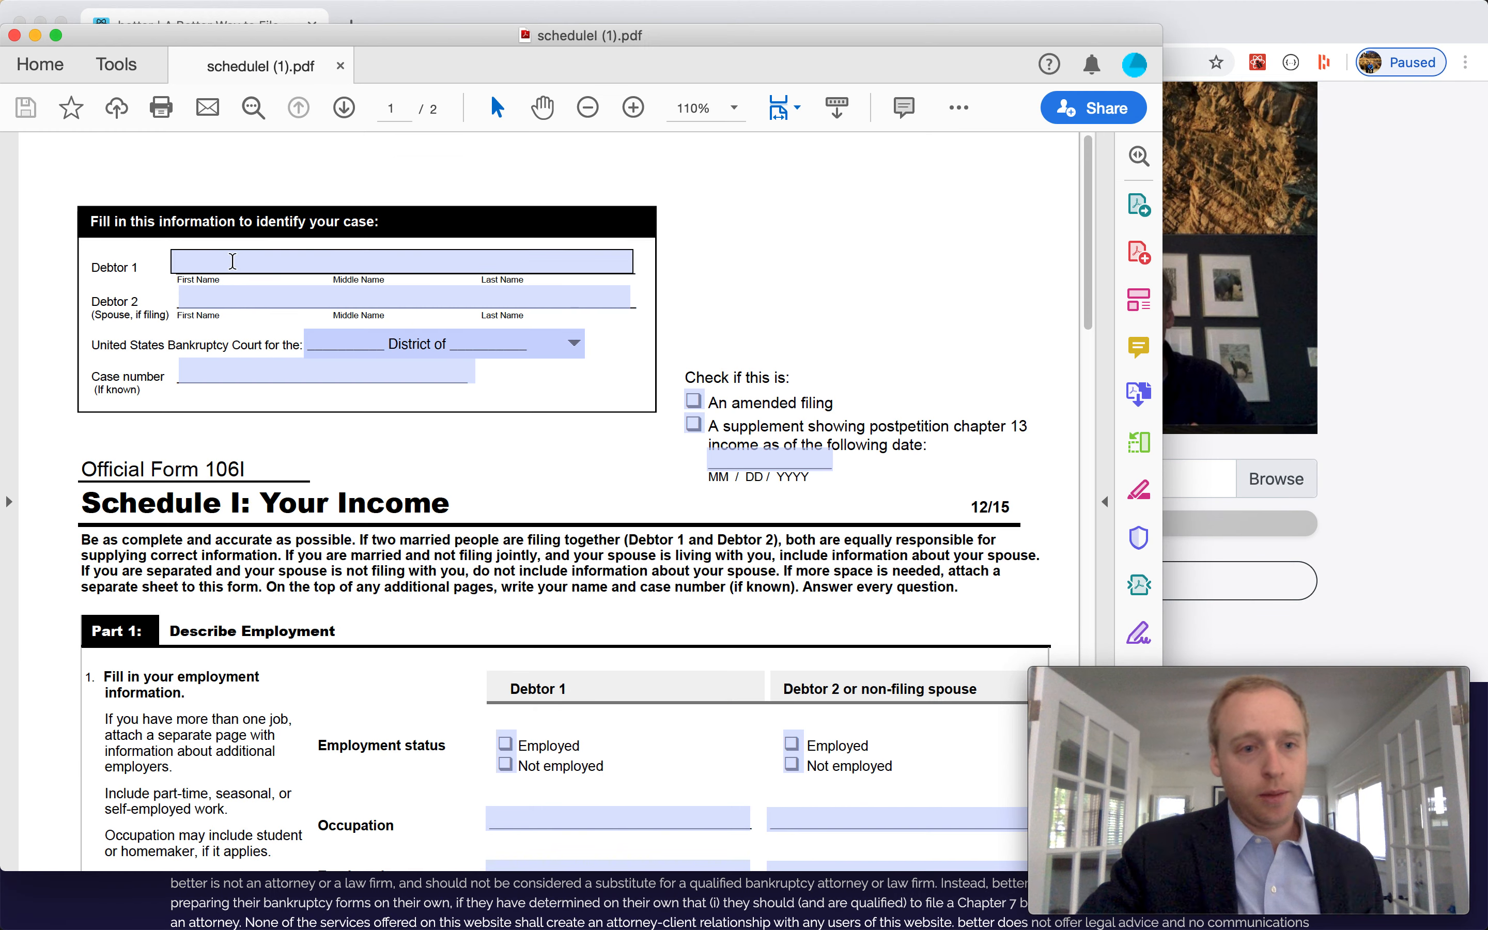
click(232, 265)
text(Ashley)
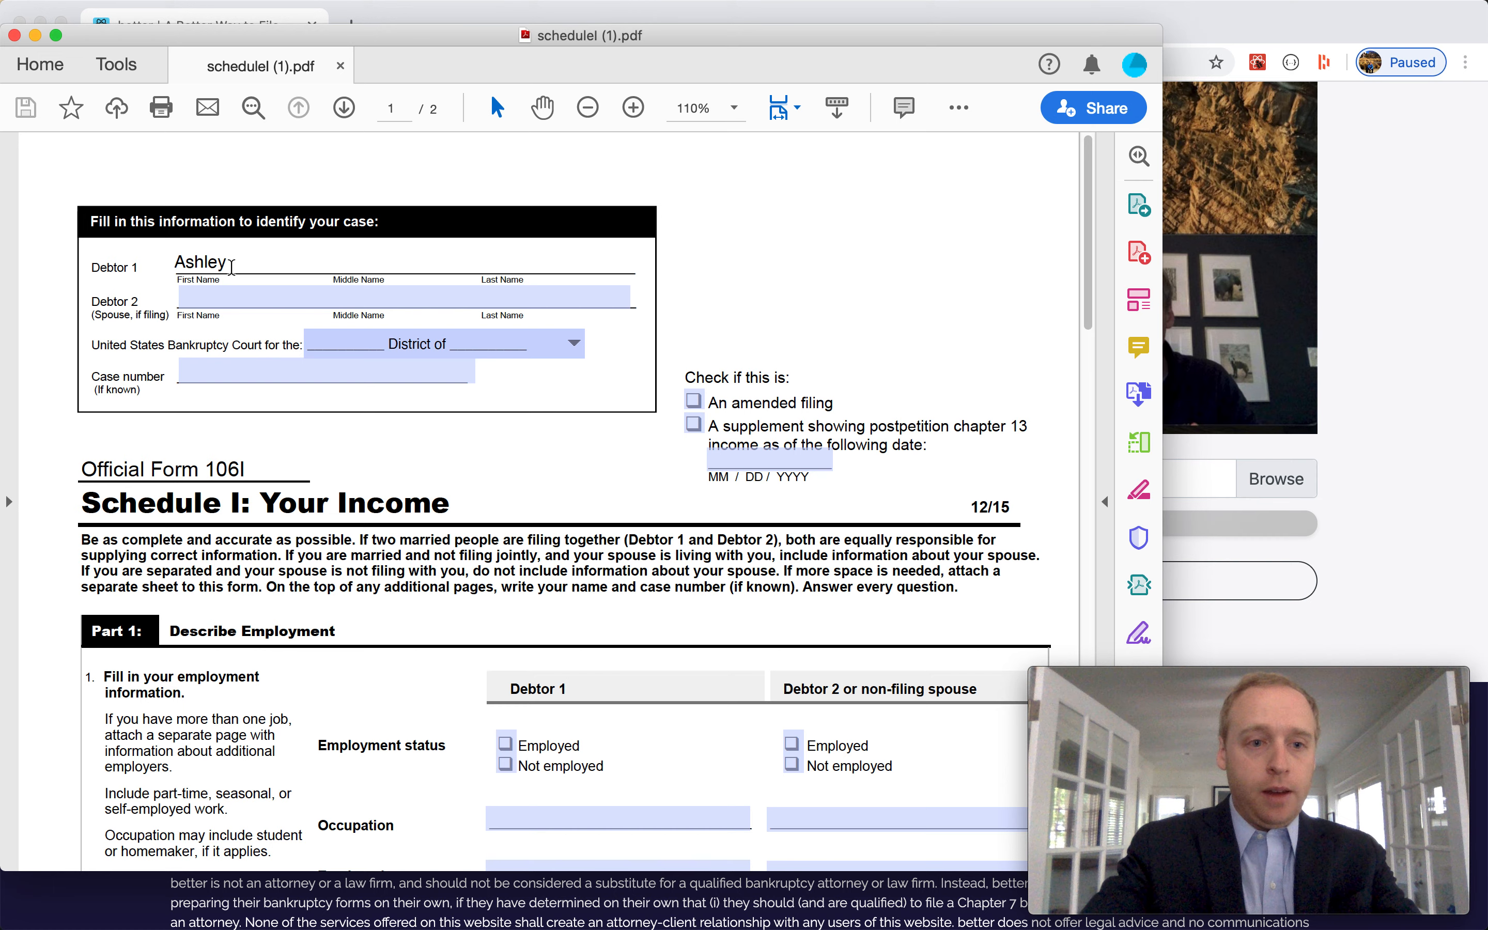
text( Adams)
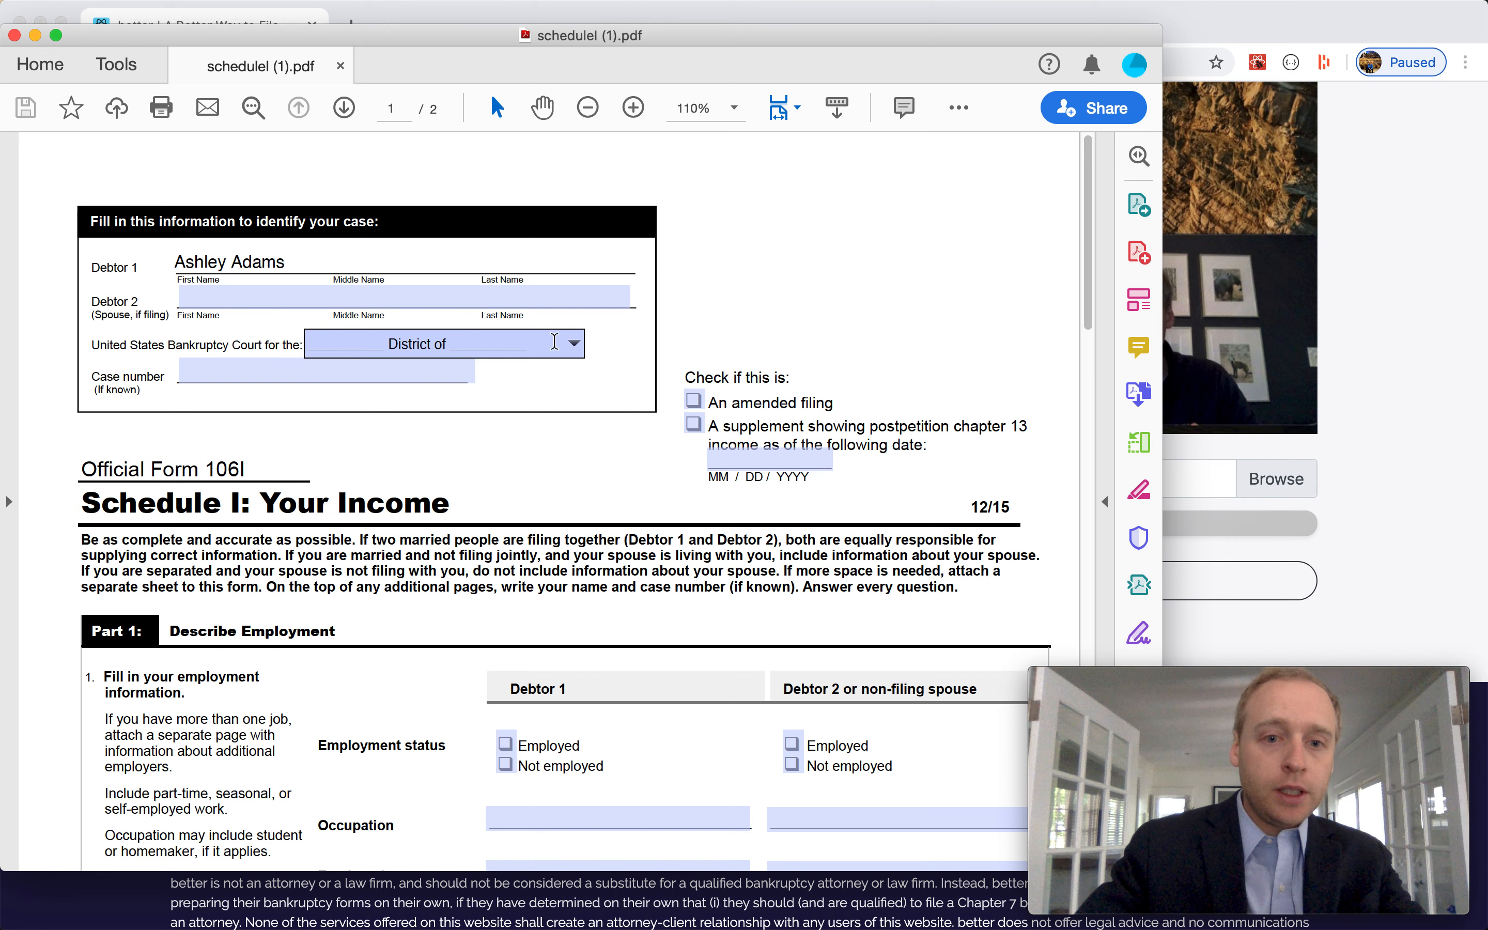
click(575, 343)
click(504, 420)
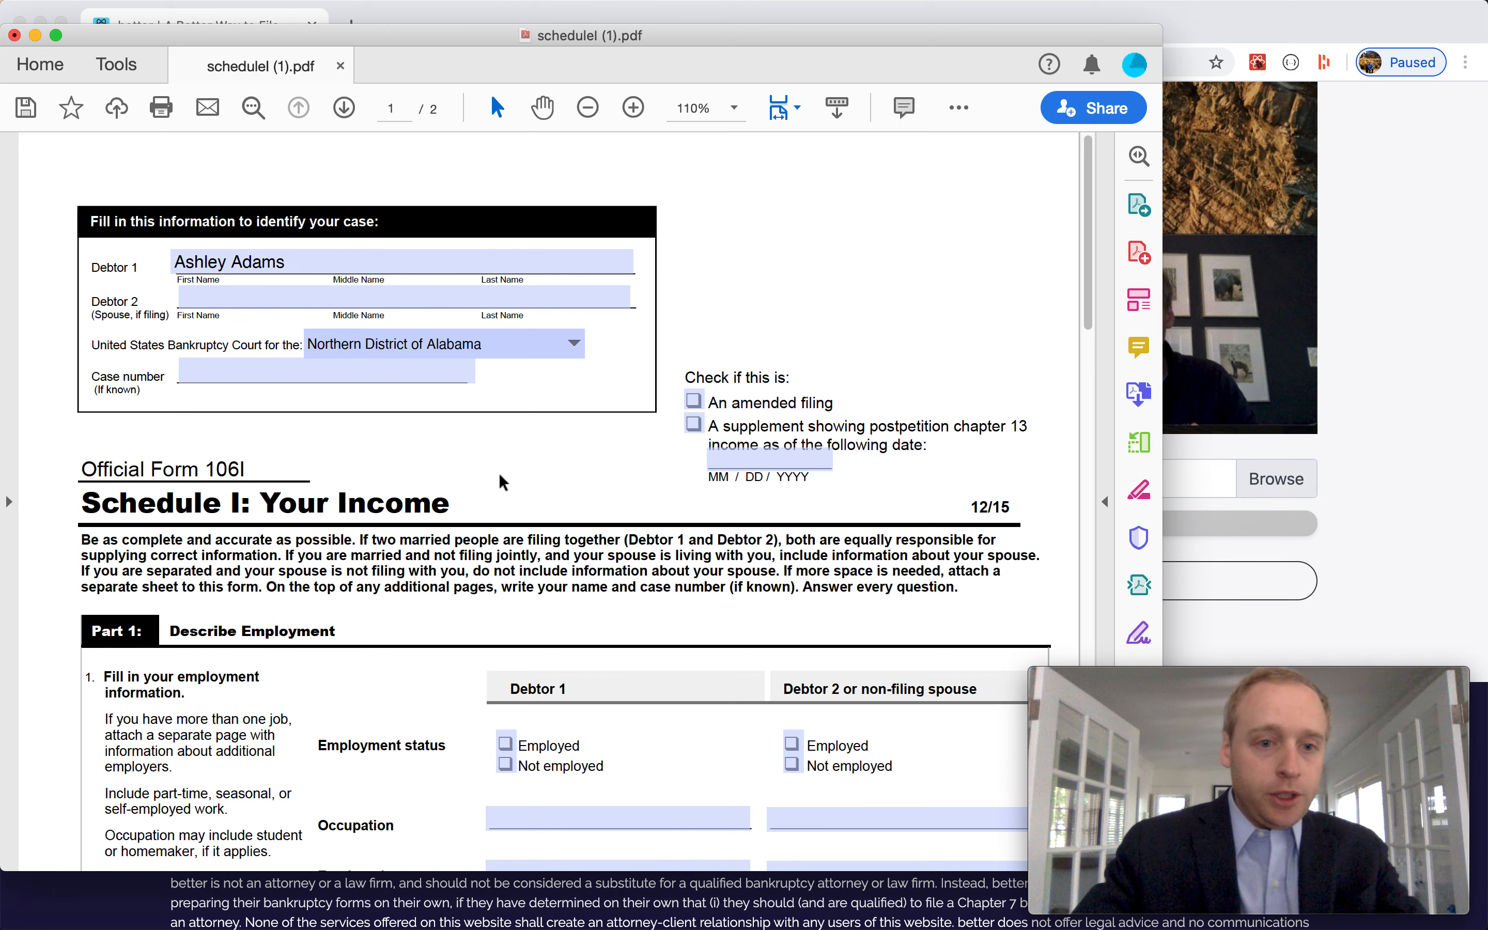
Step: Review the amended filing and chapter 13 supplement options, the Part 1 employment fields, and the start of Part 2 on monthly income
scroll(498, 473, down, 3)
scroll(498, 473, down, 2)
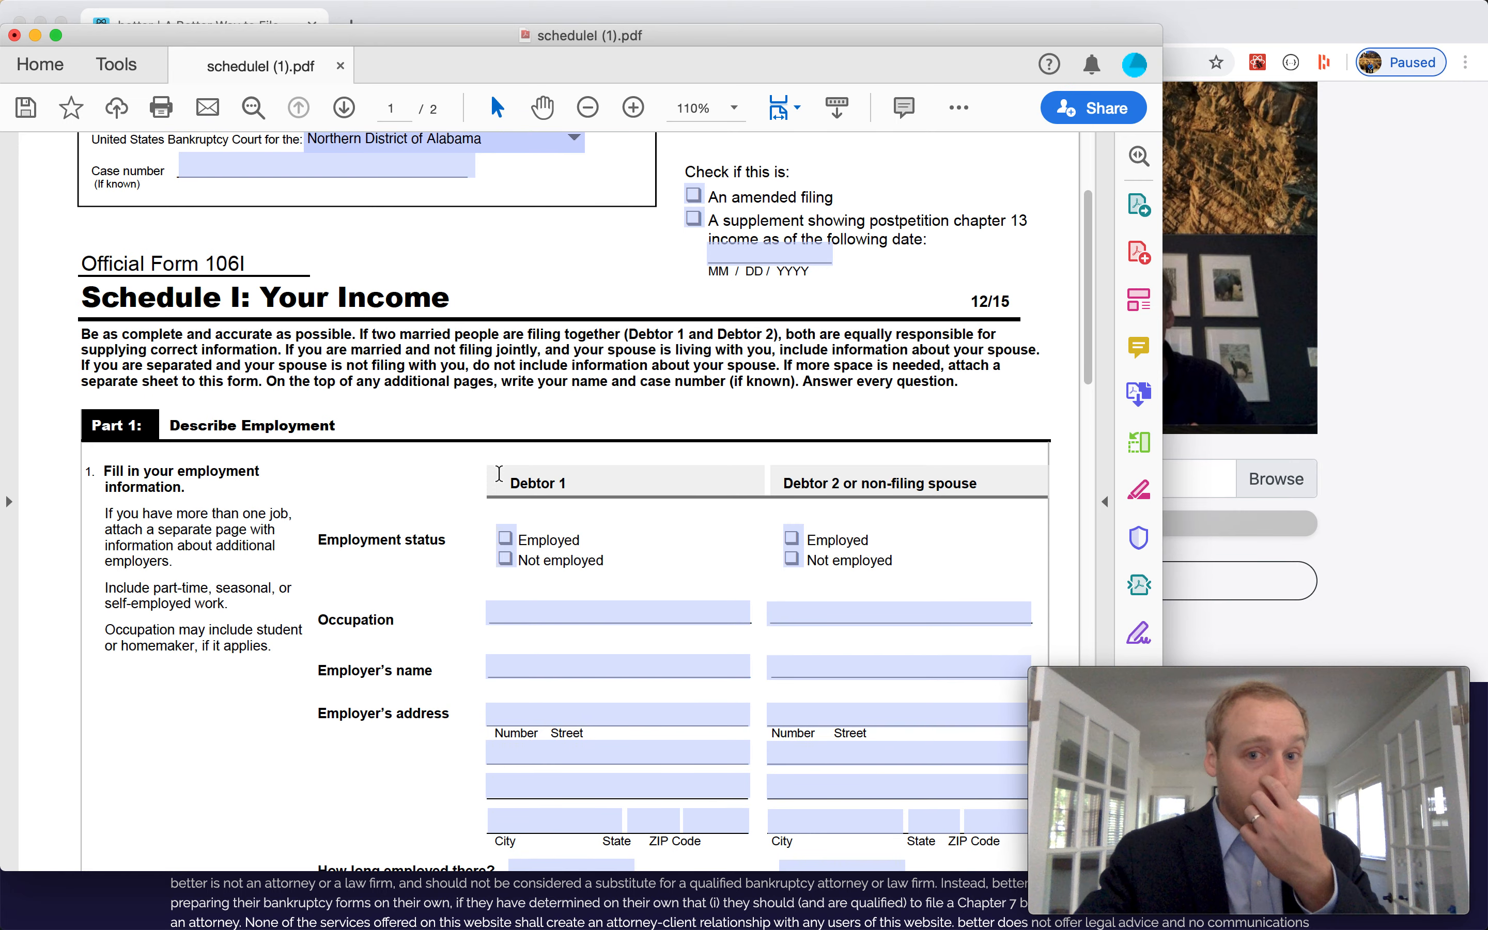
scroll(498, 473, up, 2)
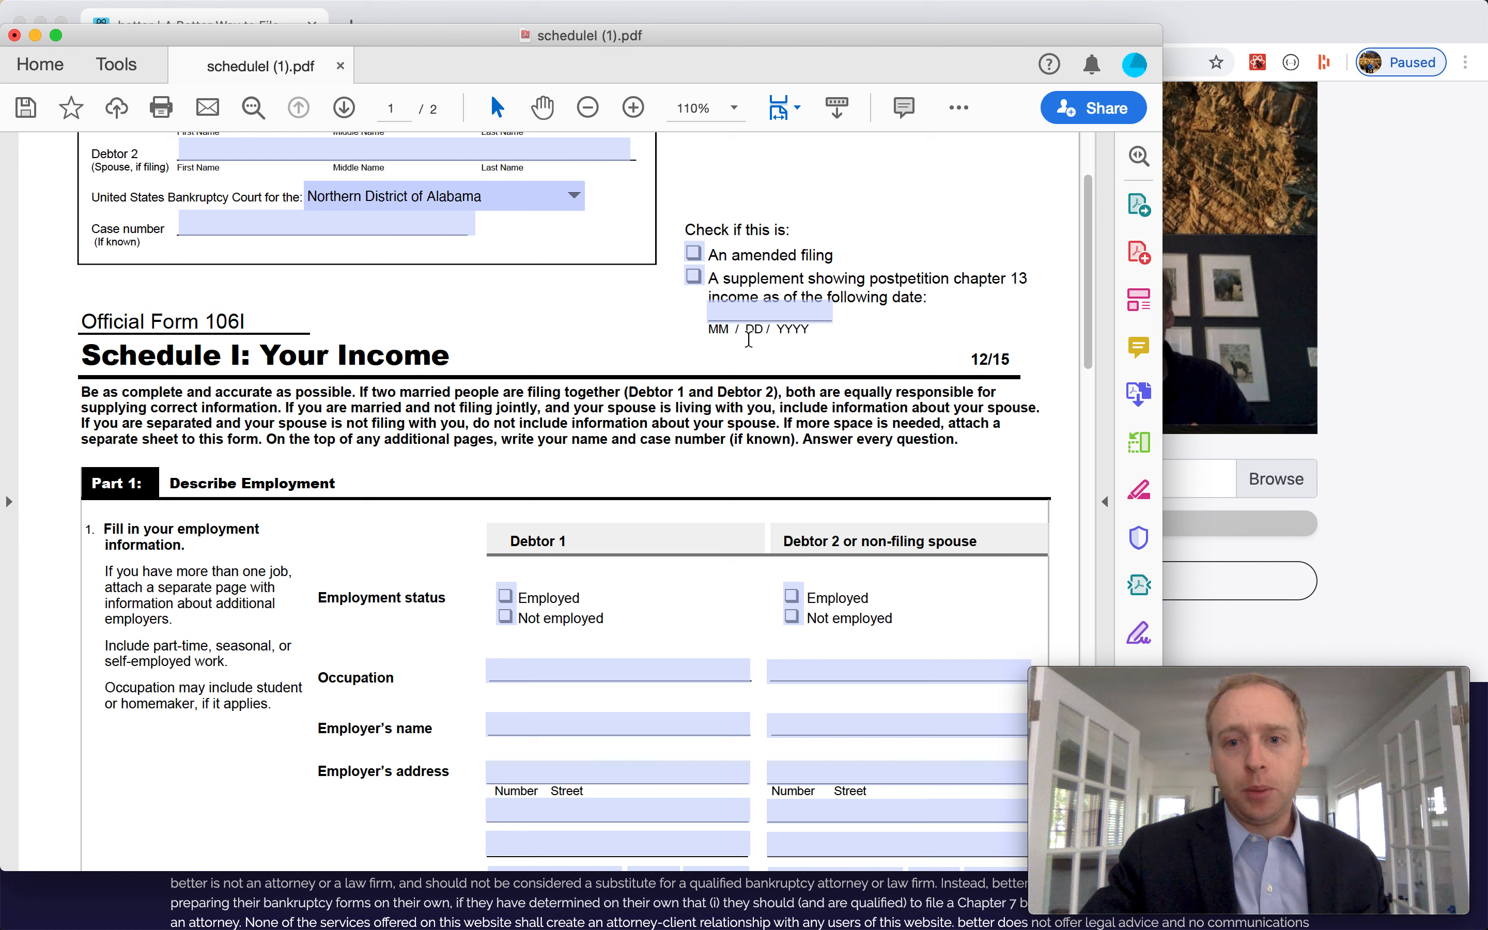
drag(957, 279, 1049, 279)
click(1047, 279)
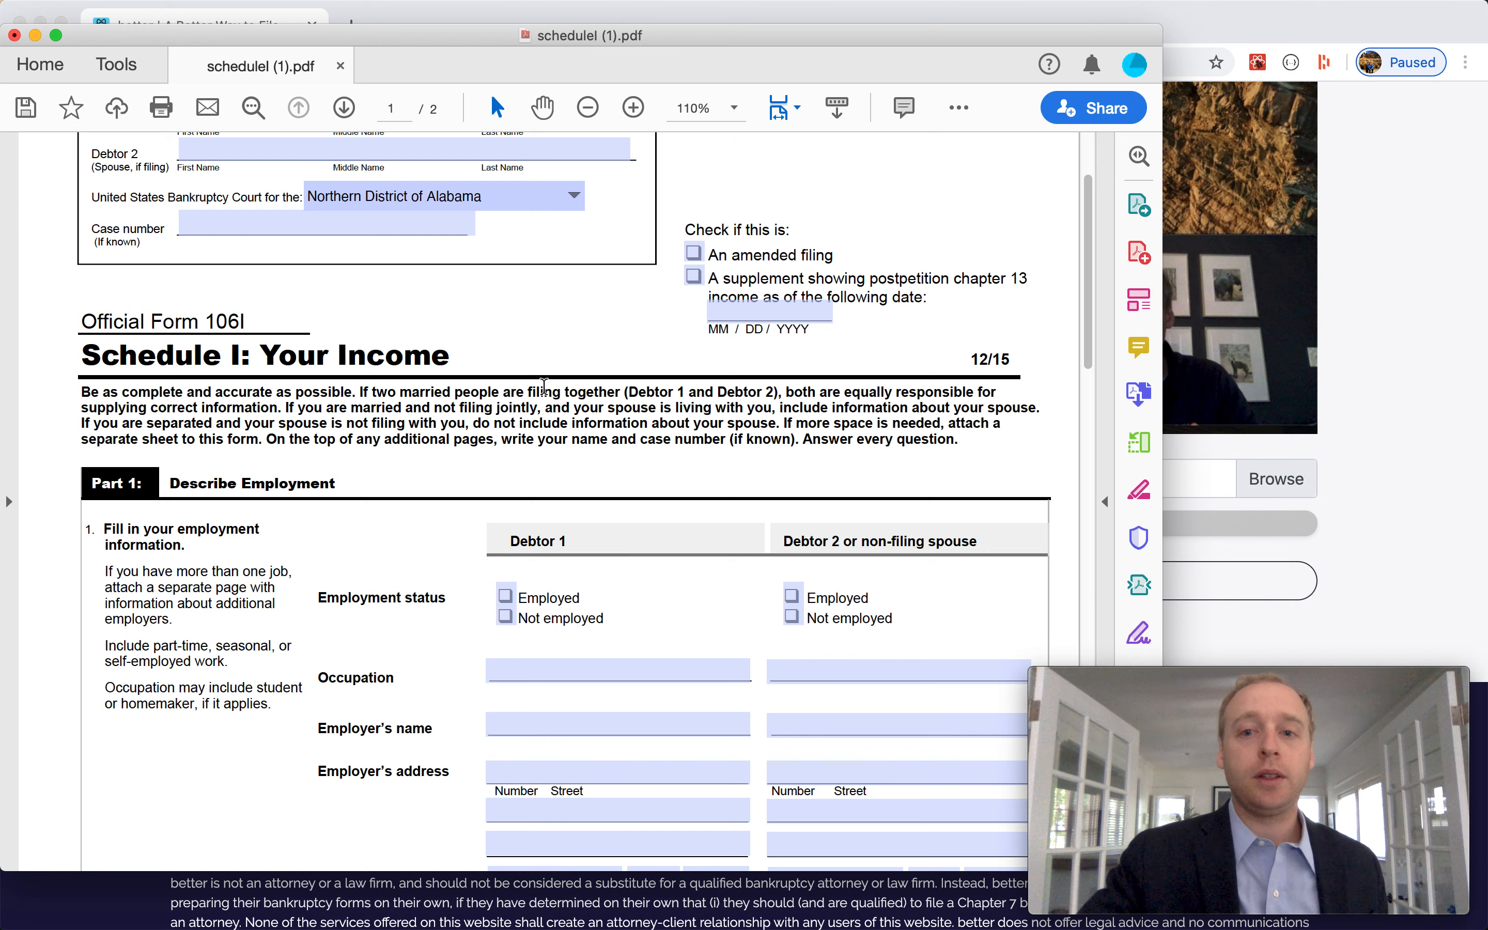
scroll(544, 387, down, 3)
scroll(544, 386, up, 3)
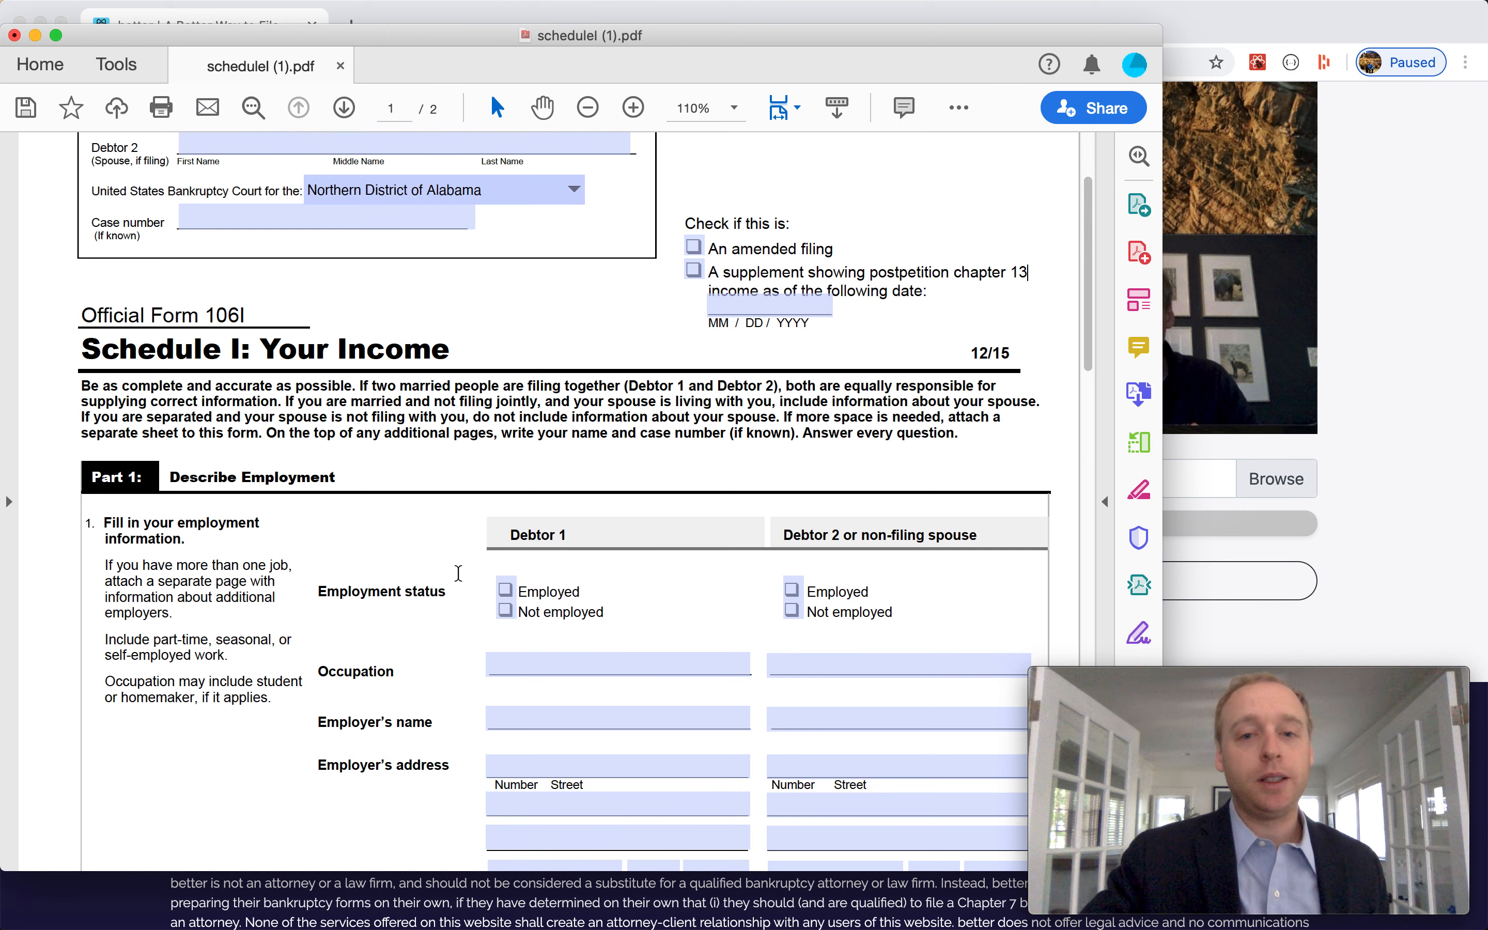
scroll(459, 571, down, 4)
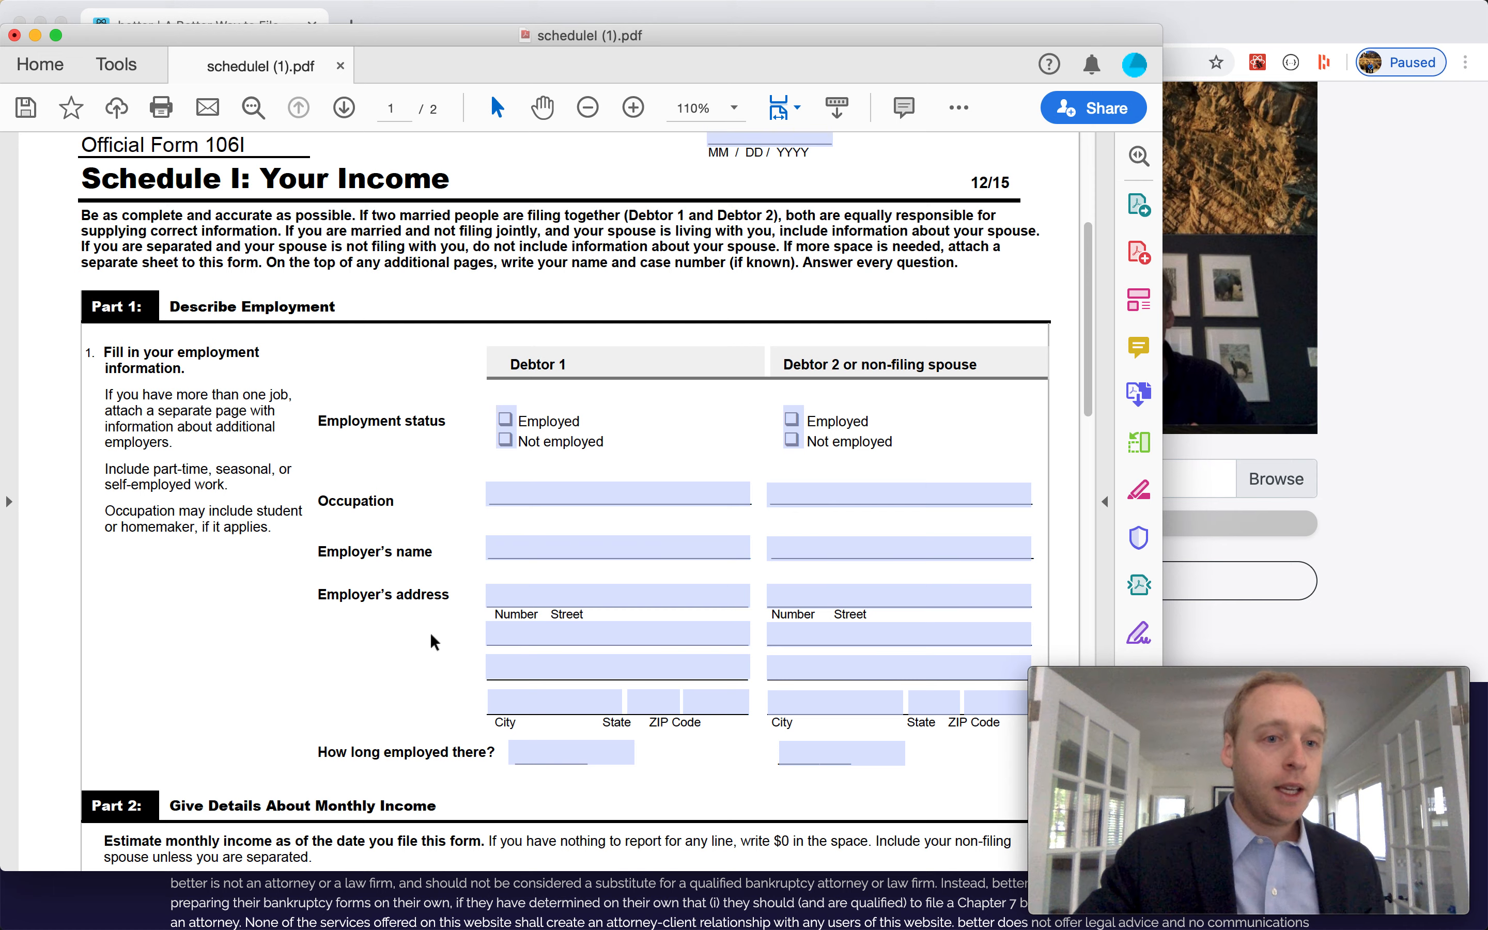
scroll(430, 635, up, 1)
scroll(430, 635, down, 2)
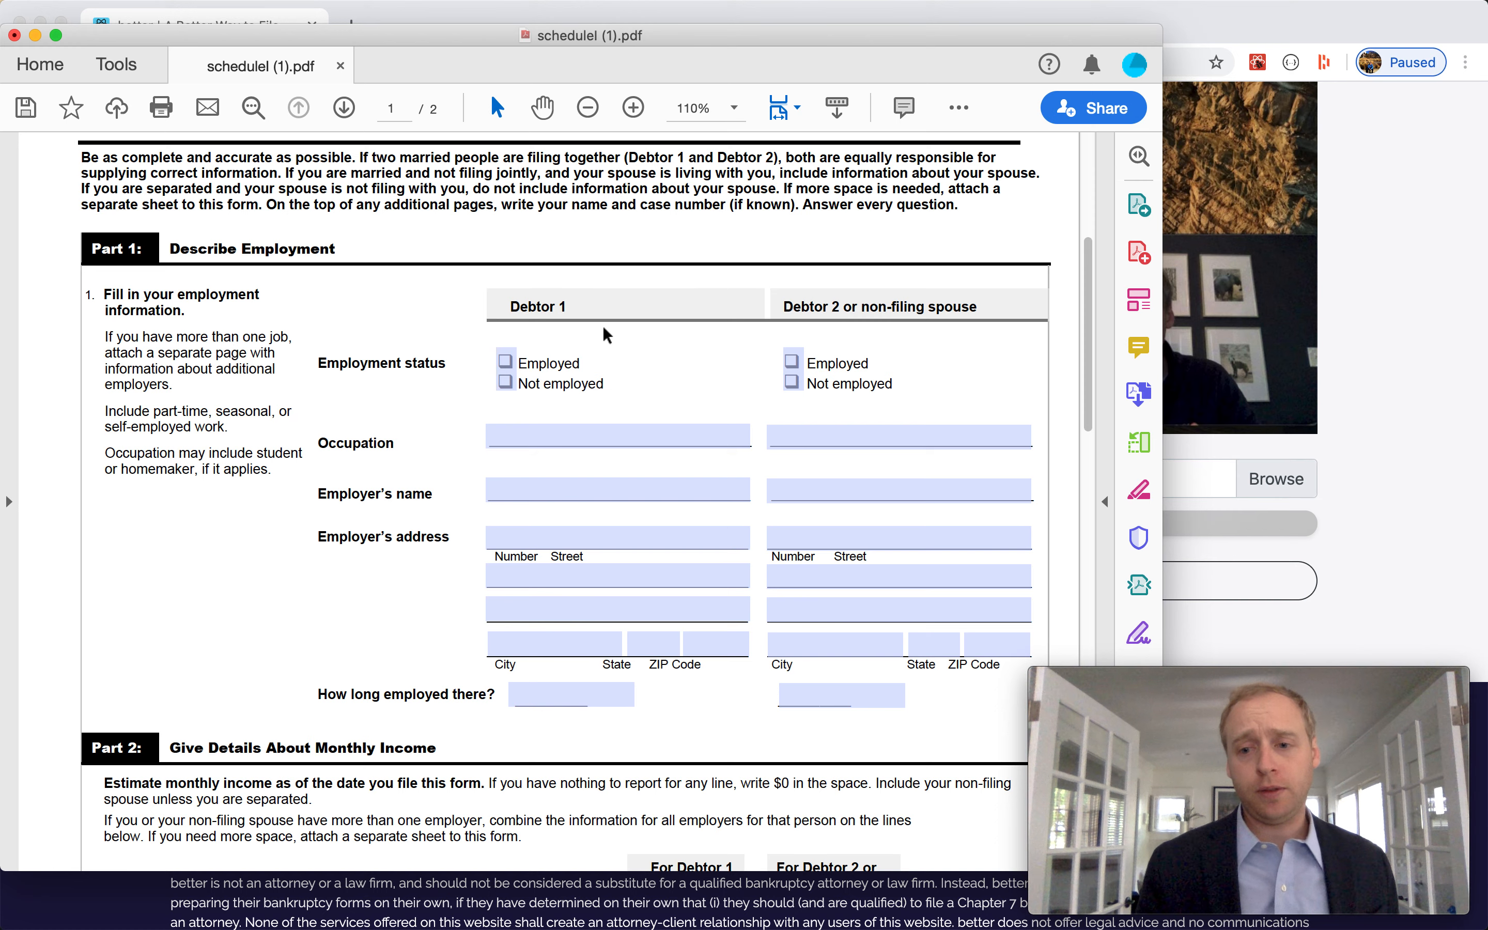
scroll(602, 326, down, 4)
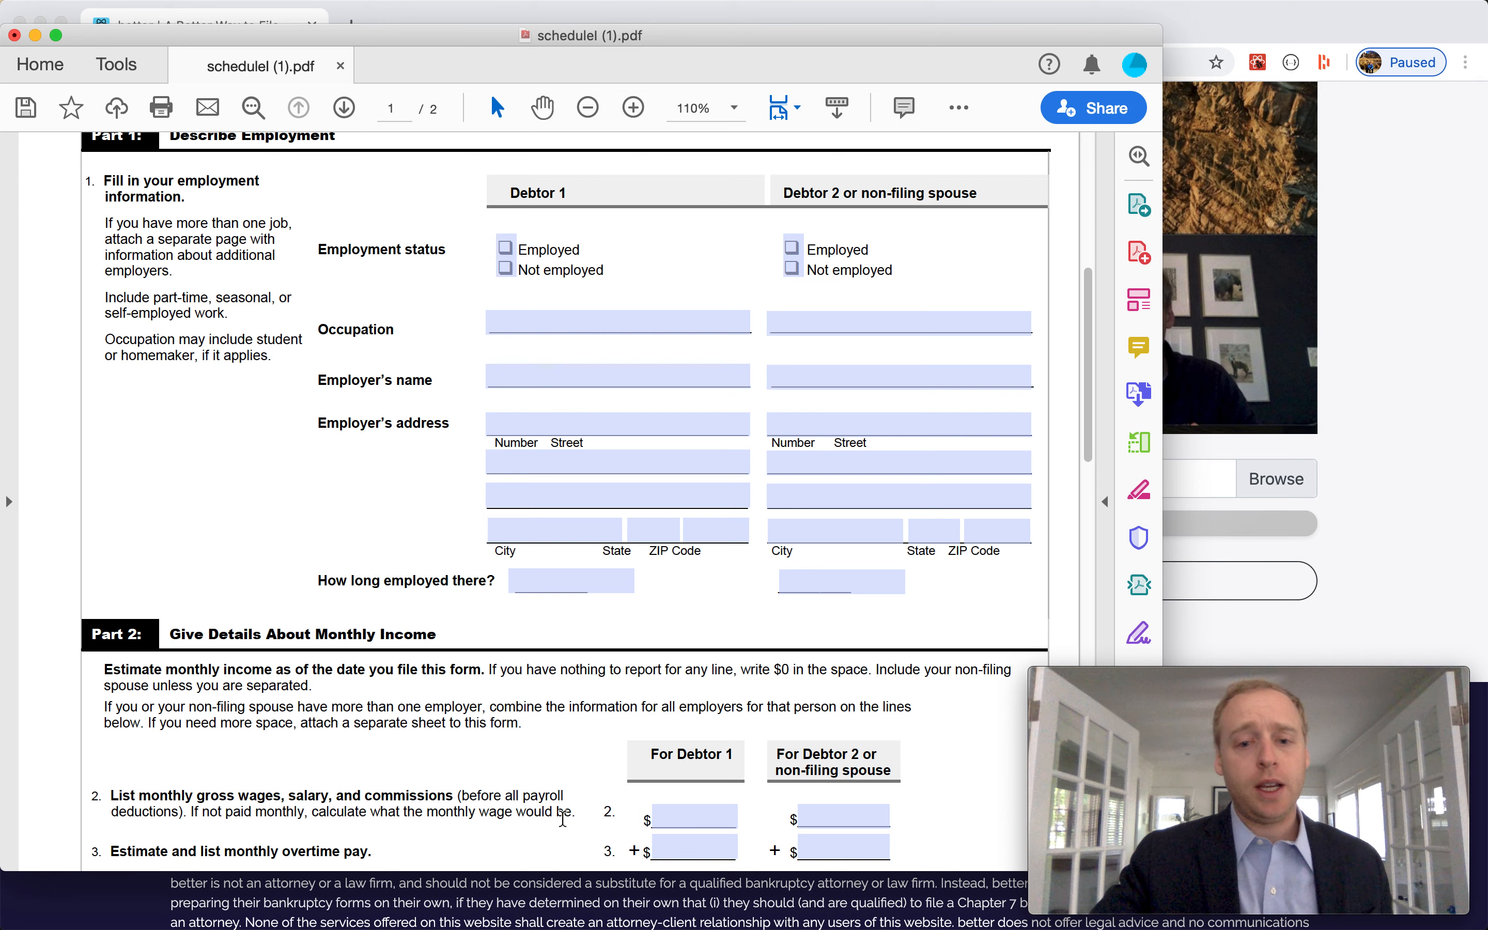
scroll(592, 724, up, 5)
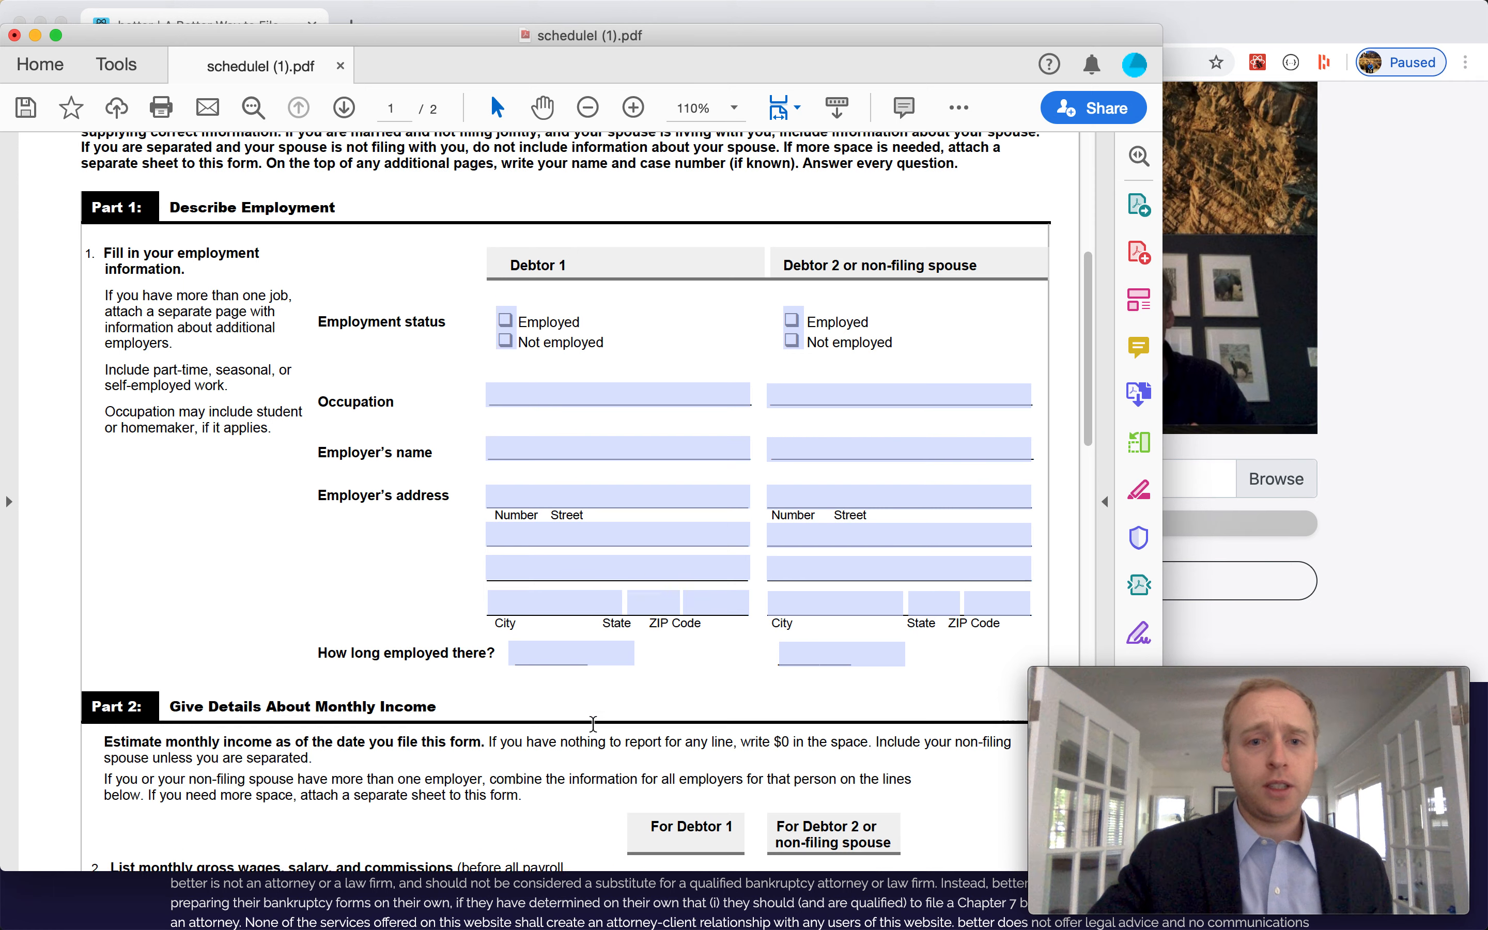
Step: Mark Debtor 1's employment status as Employed and enter Team Leader as the occupation
scroll(593, 724, up, 2)
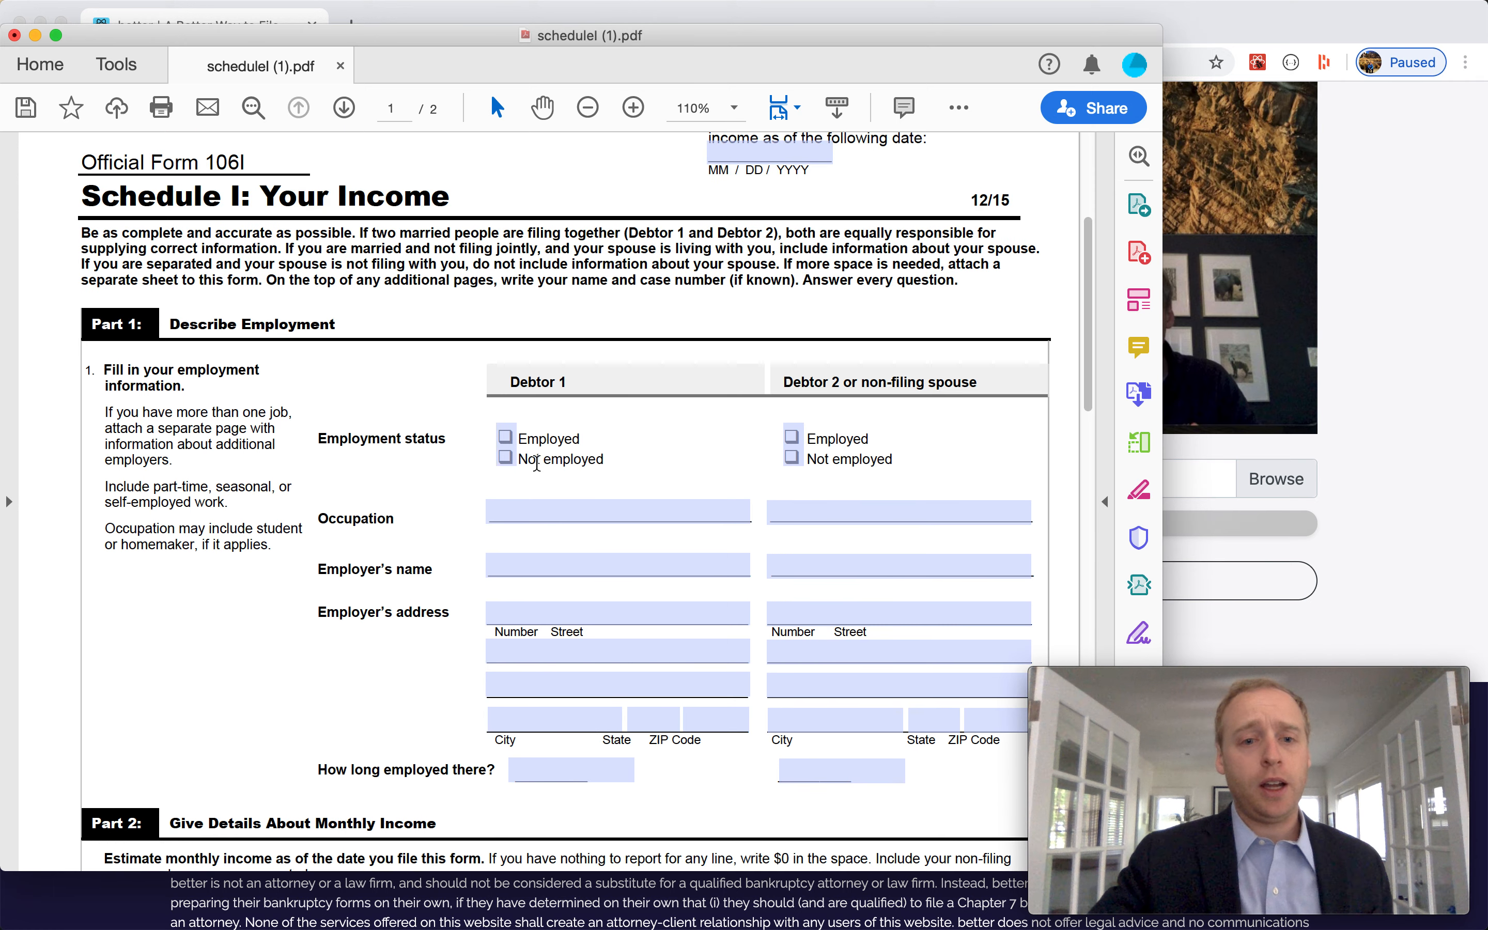
click(506, 438)
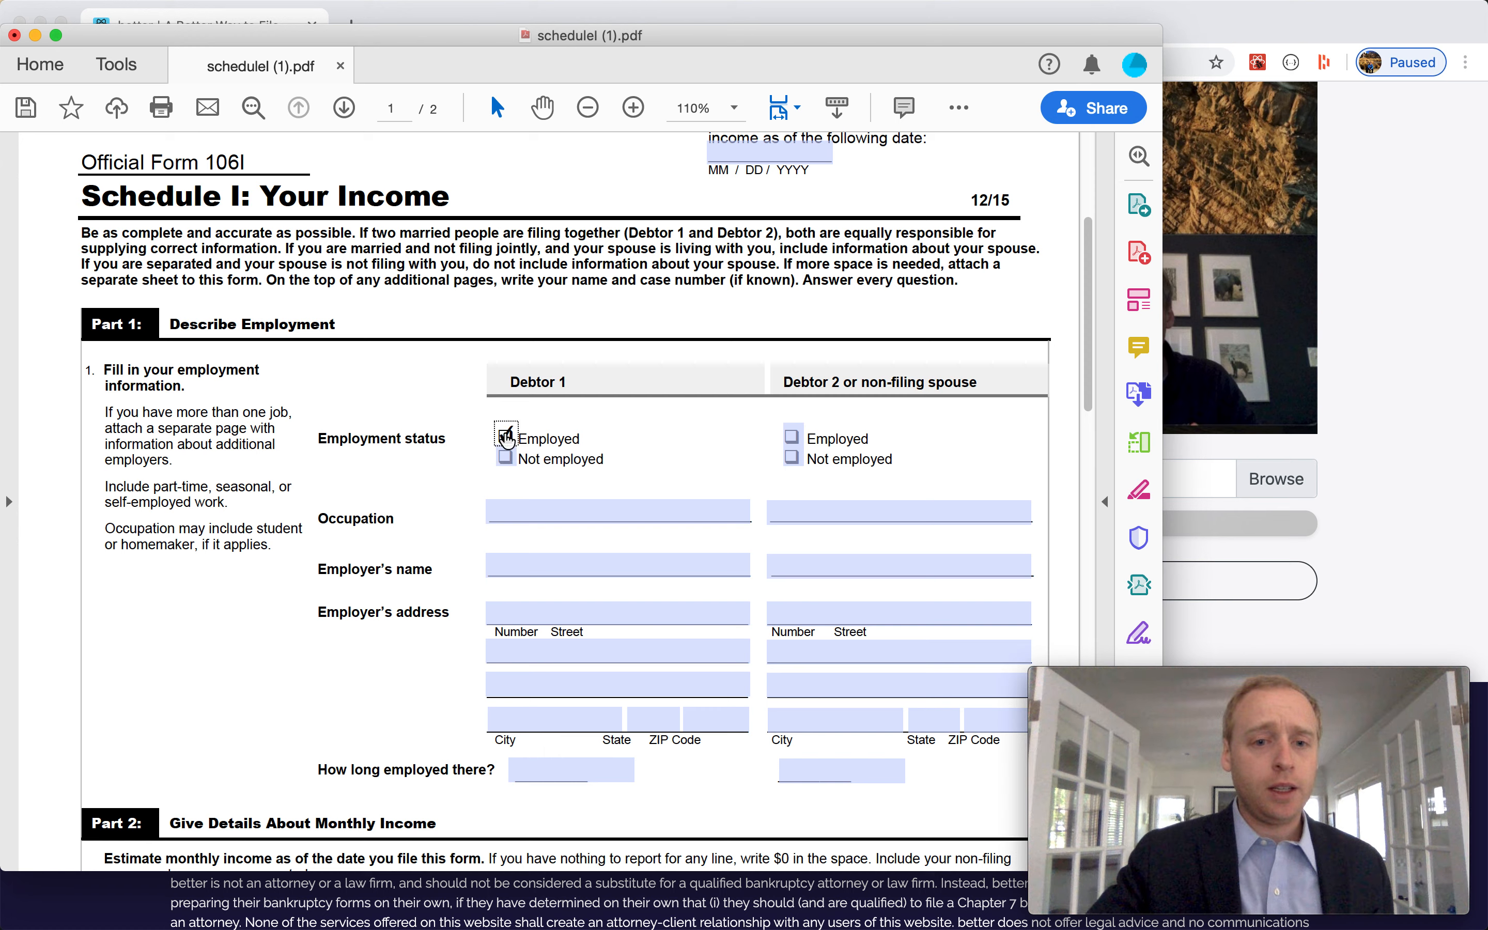
click(538, 506)
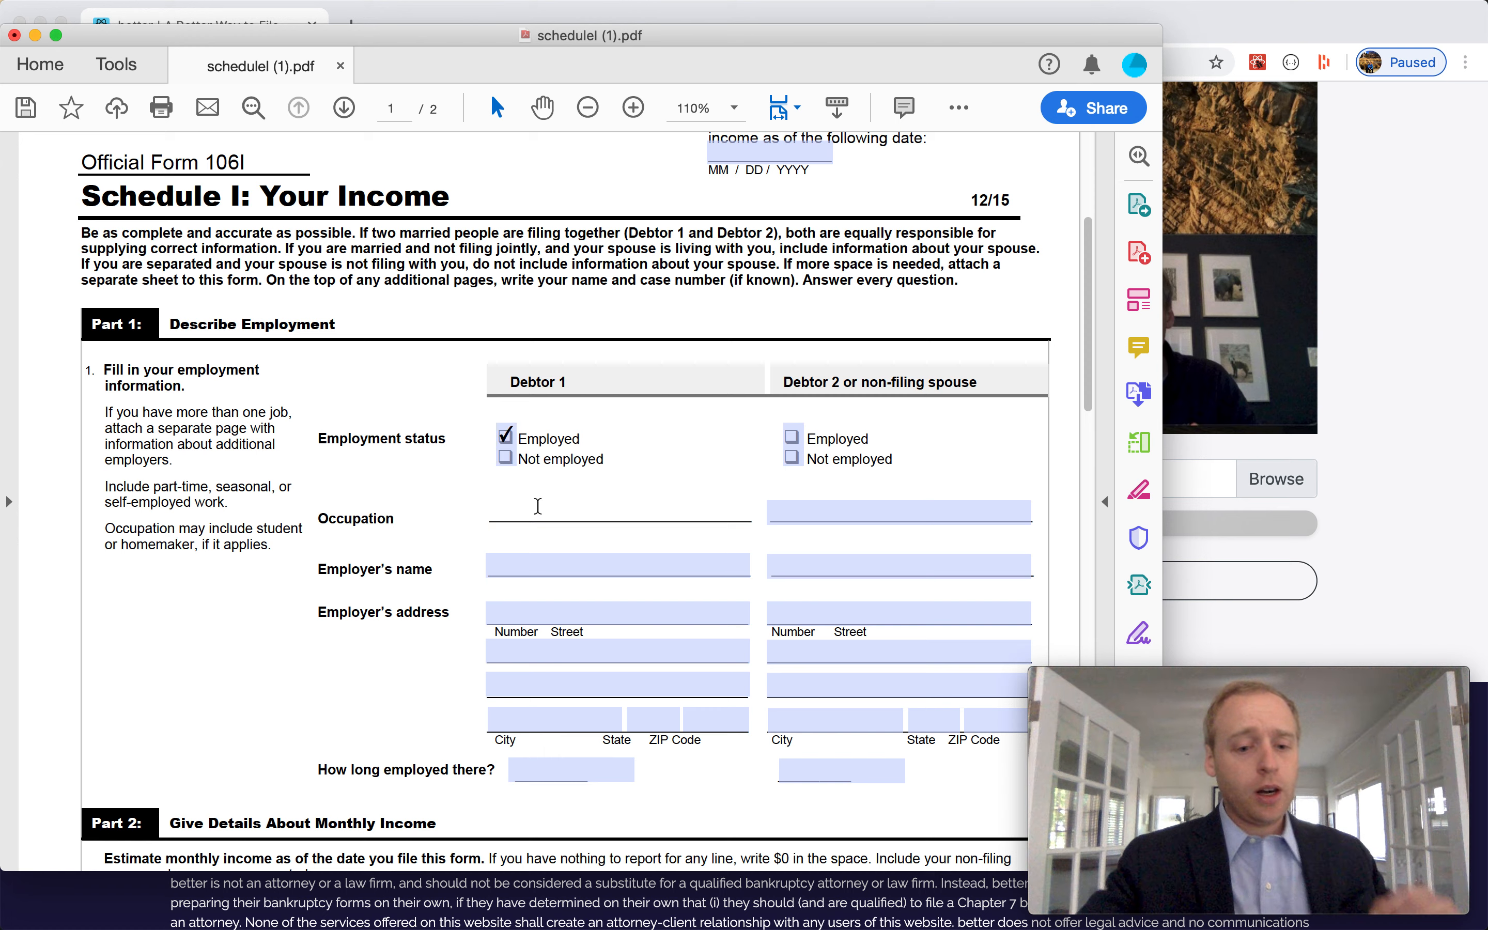
text(Team)
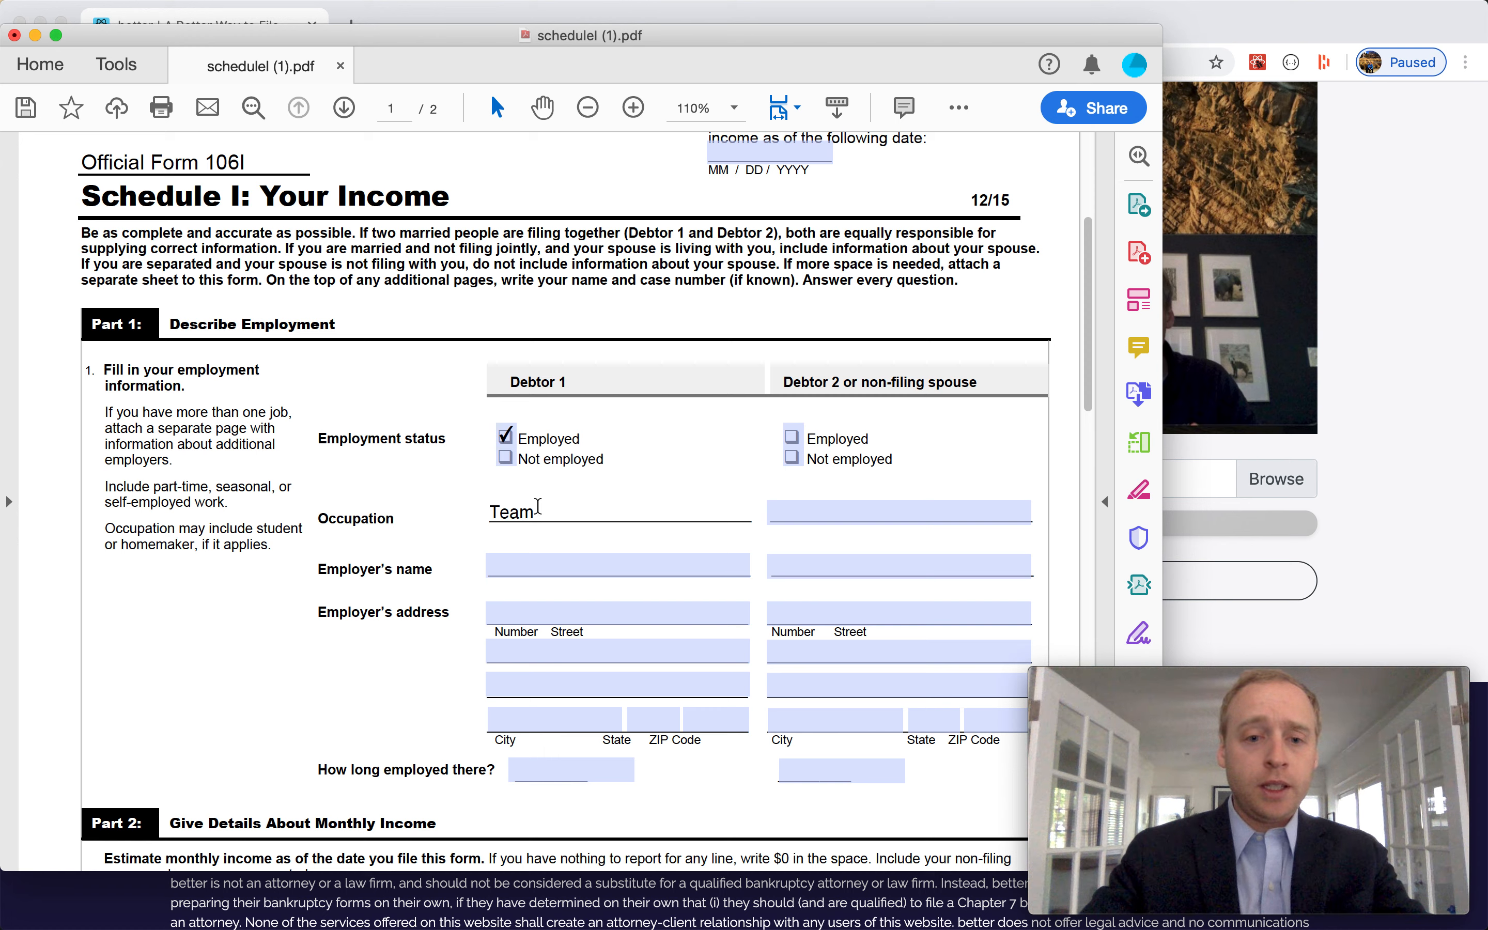
text( Leader)
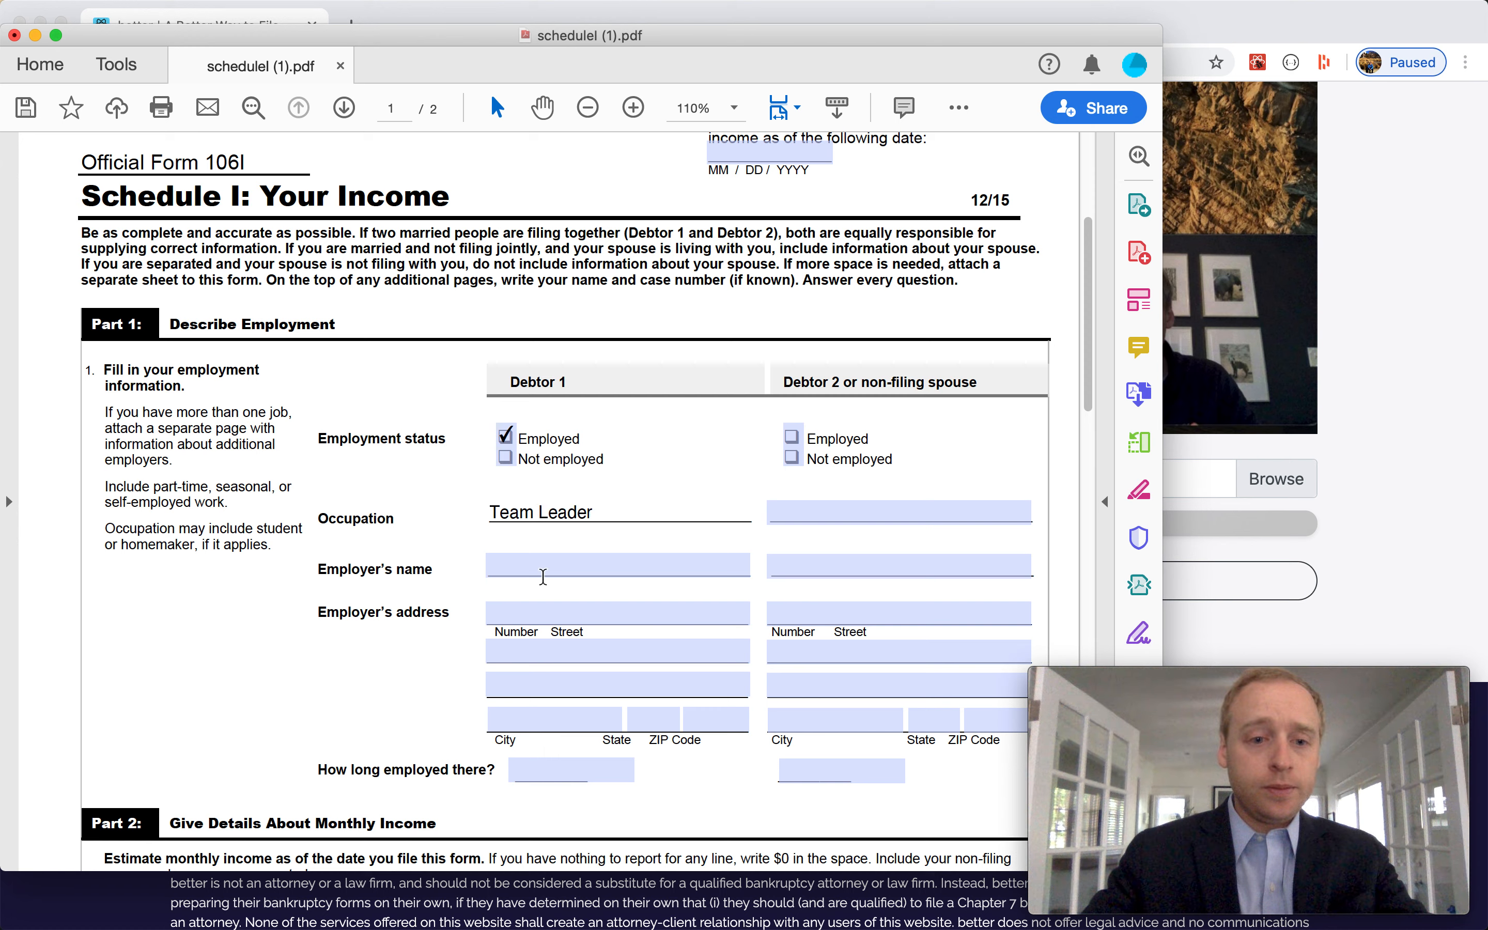
Step: Enter Bob's Auto Sales as Debtor 1's employer's name in Part 1
click(543, 576)
text(Bob's)
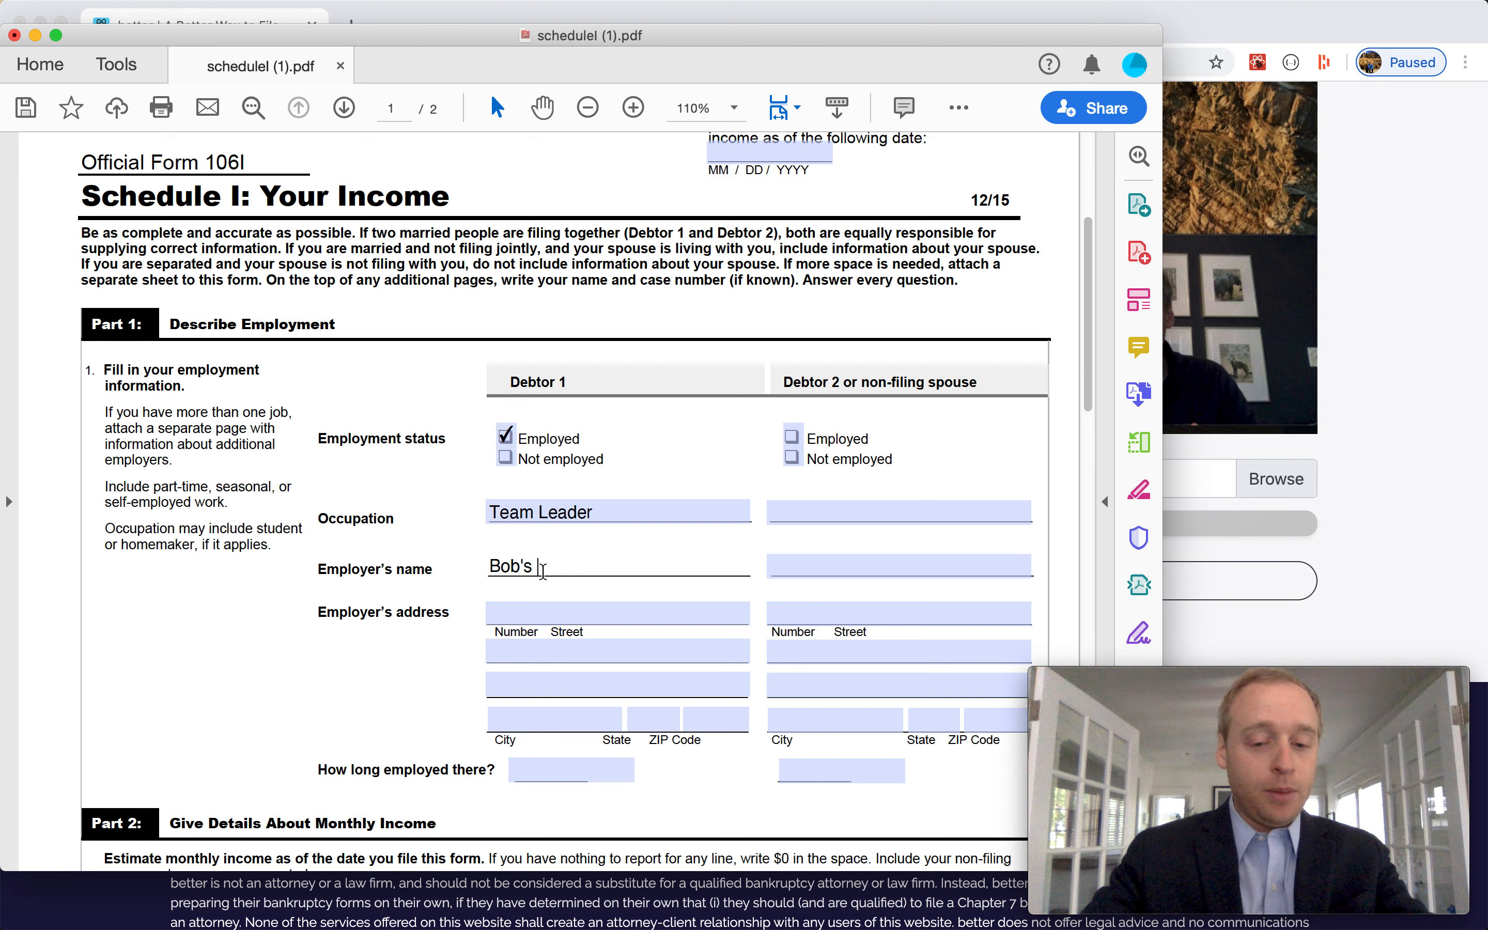
text( Auto Sales)
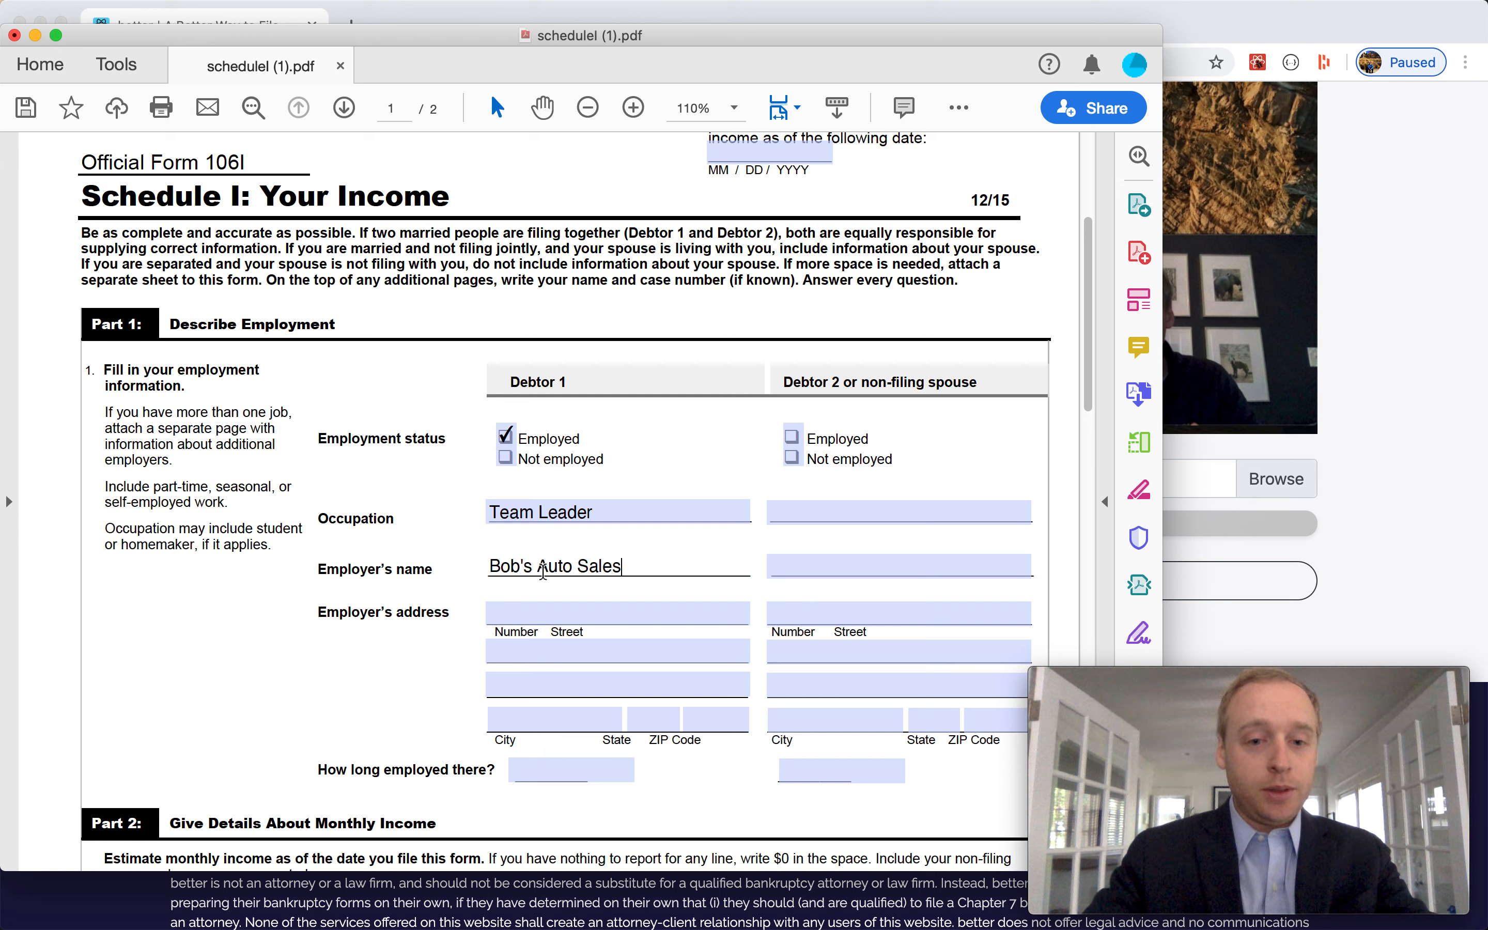
click(389, 684)
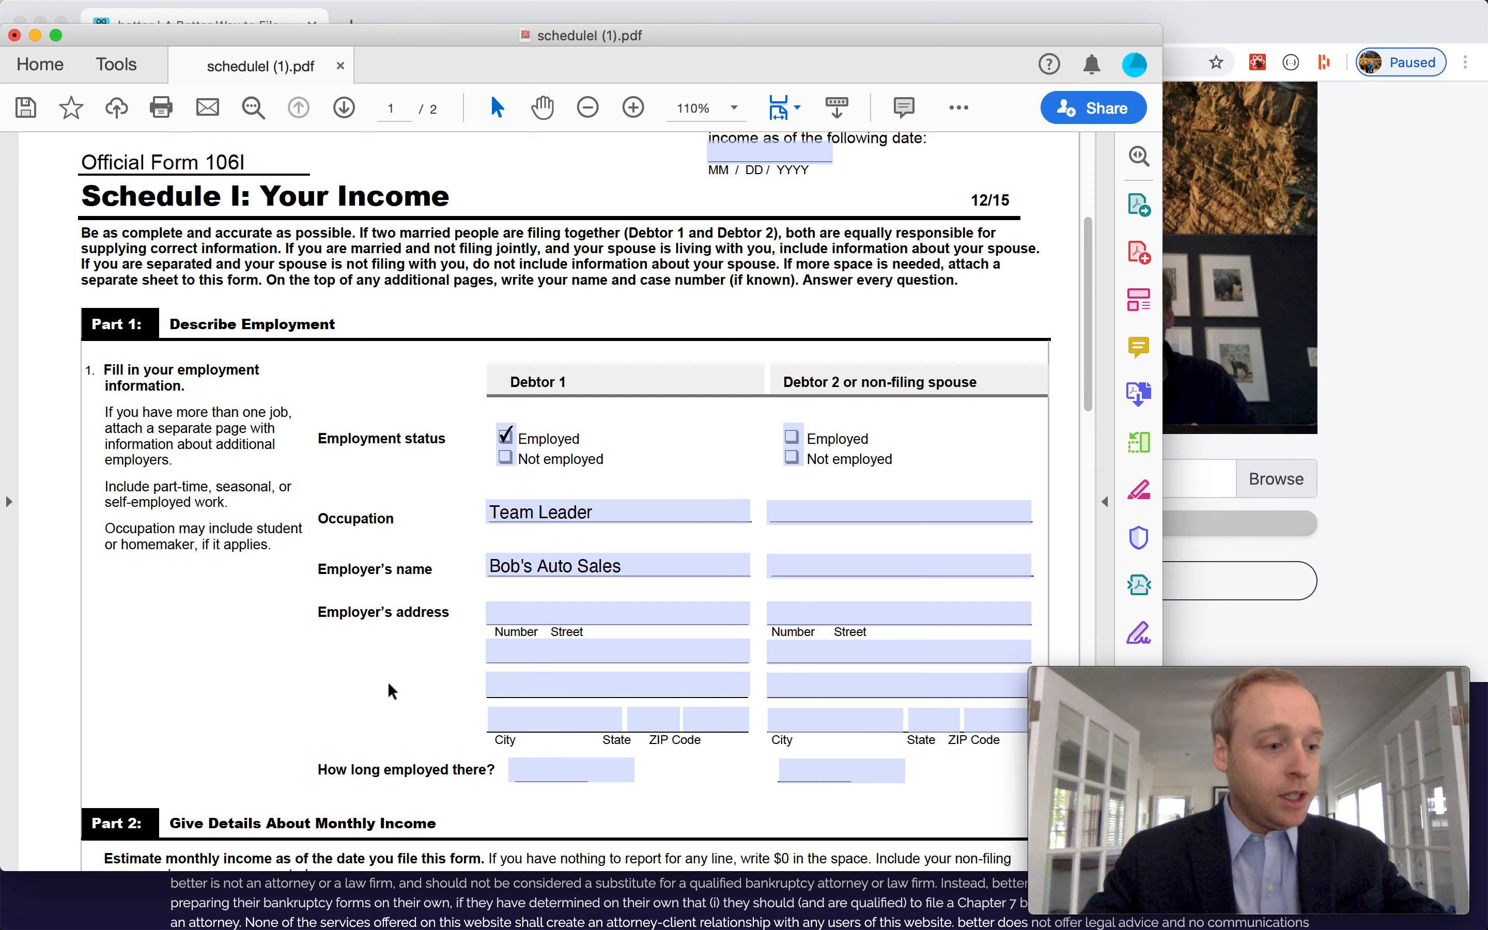
Step: Fill in Debtor 1's employer's address with its street, city, state and ZIP code
click(561, 618)
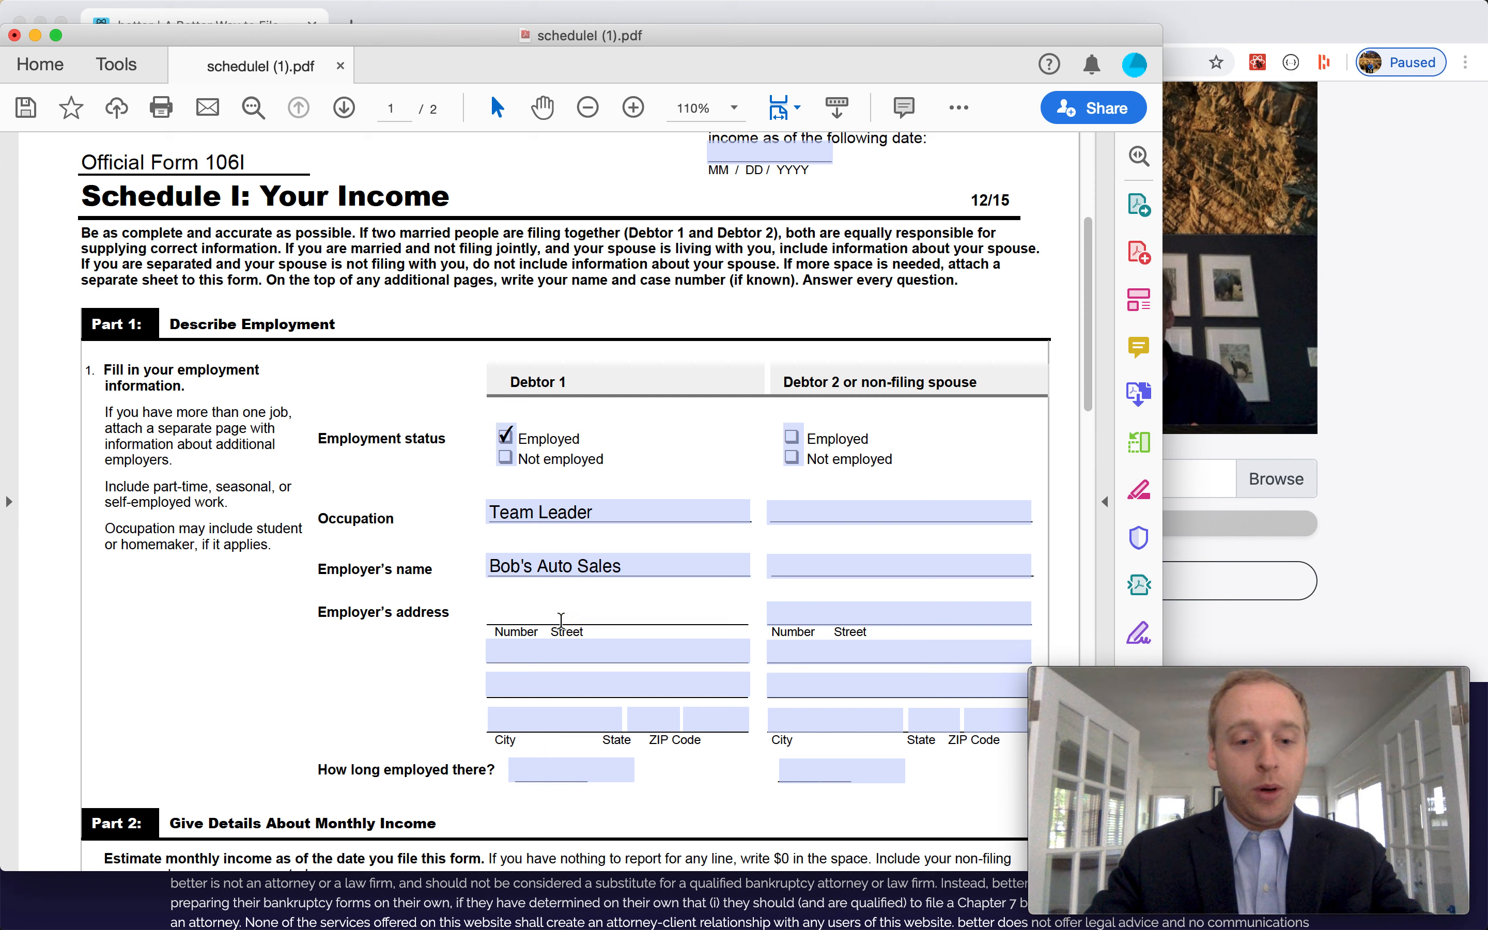
text(123 )
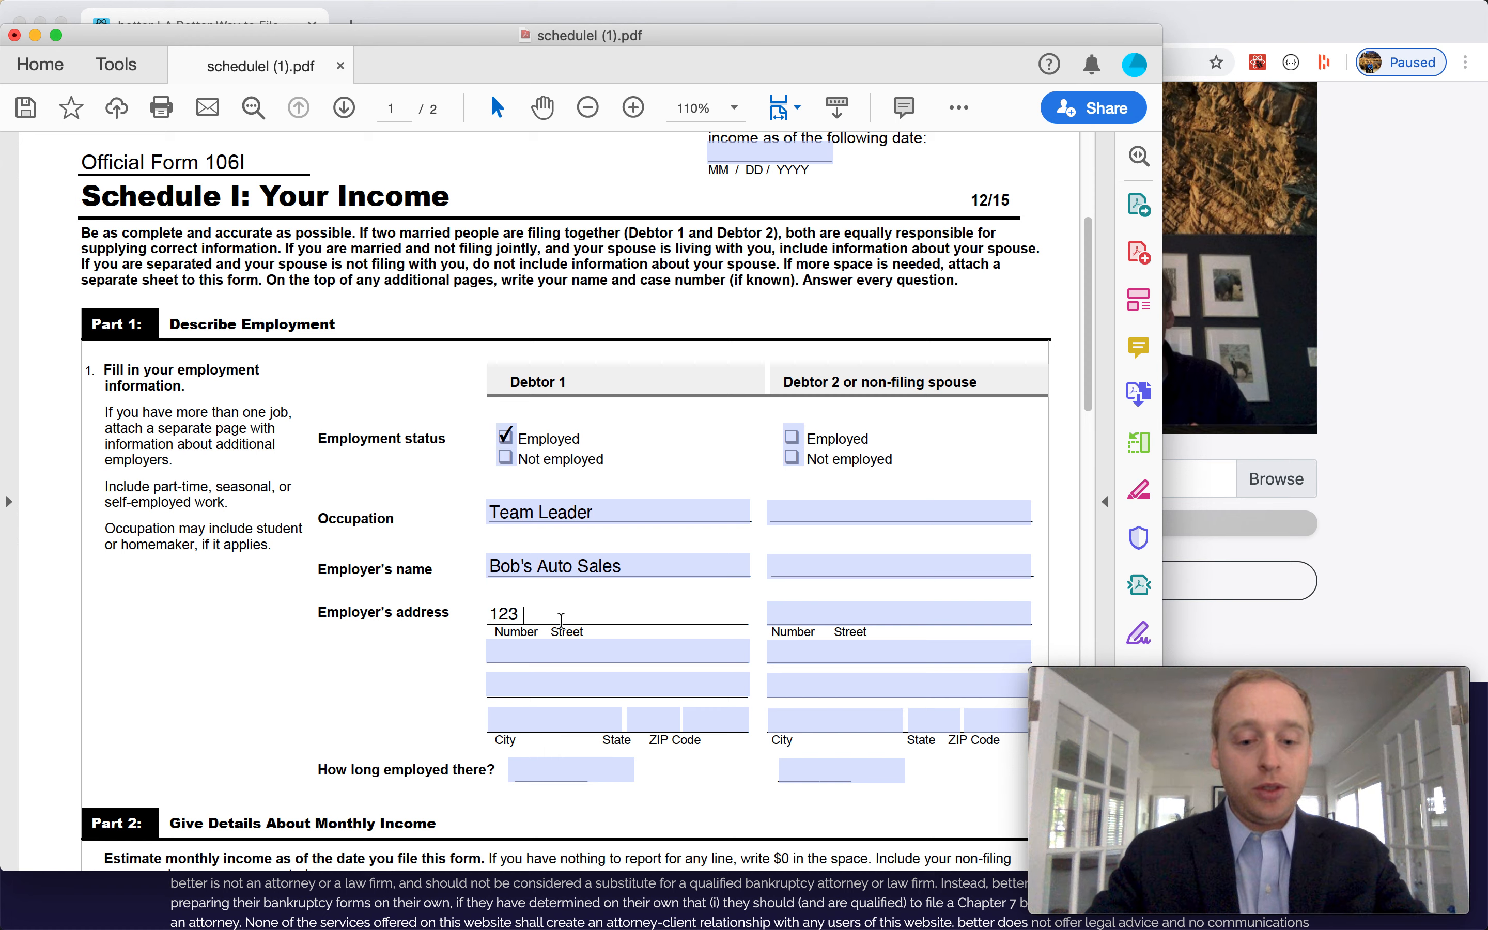
text(A)
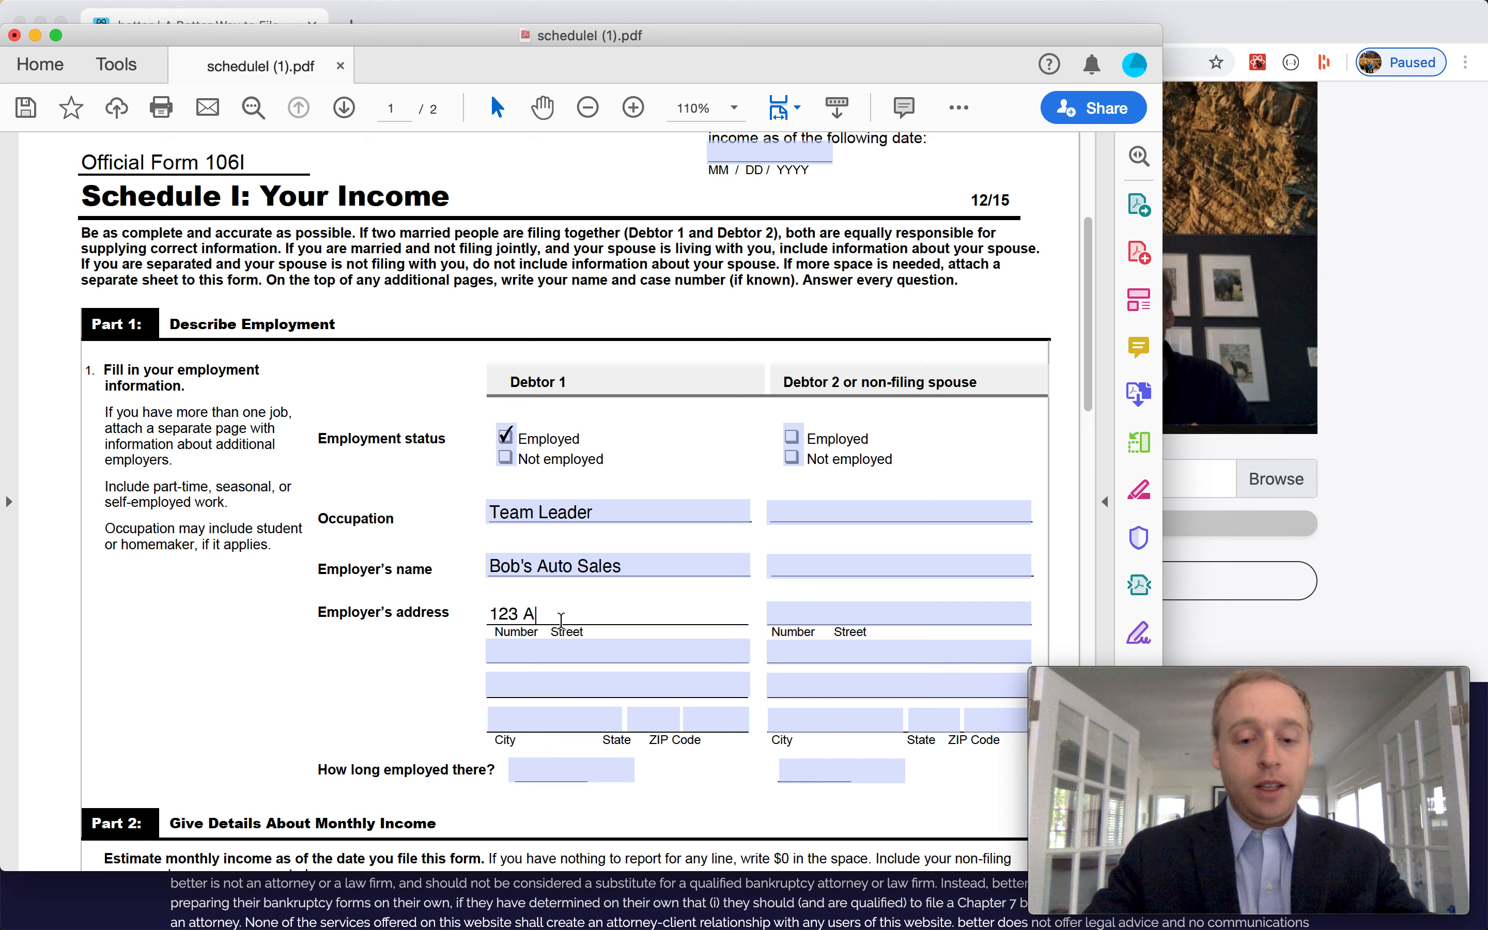
text(uto Street)
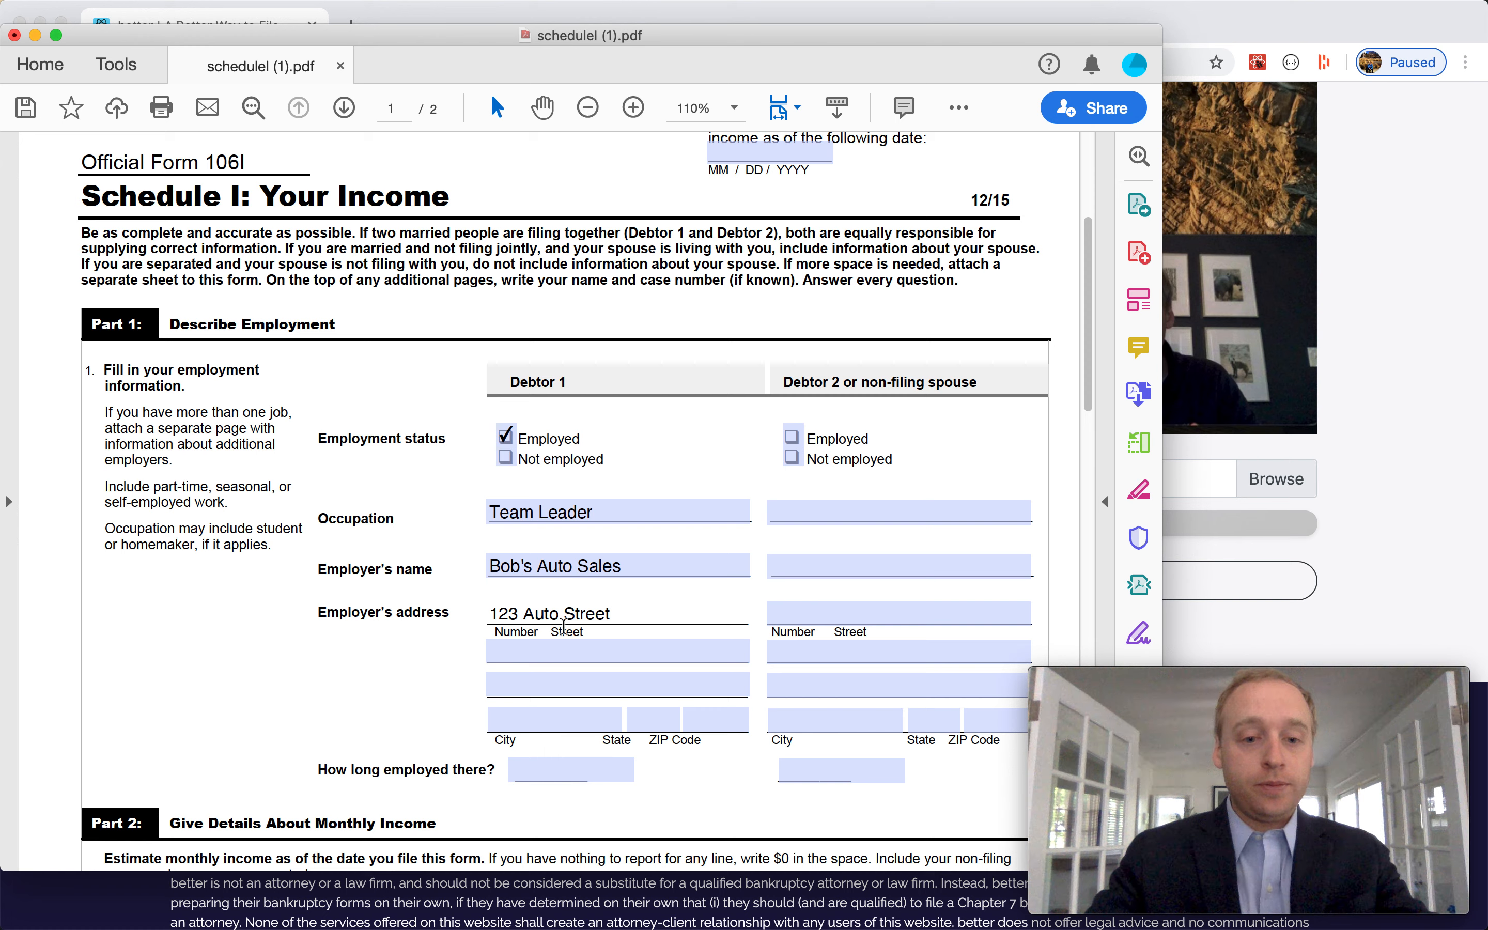
click(535, 718)
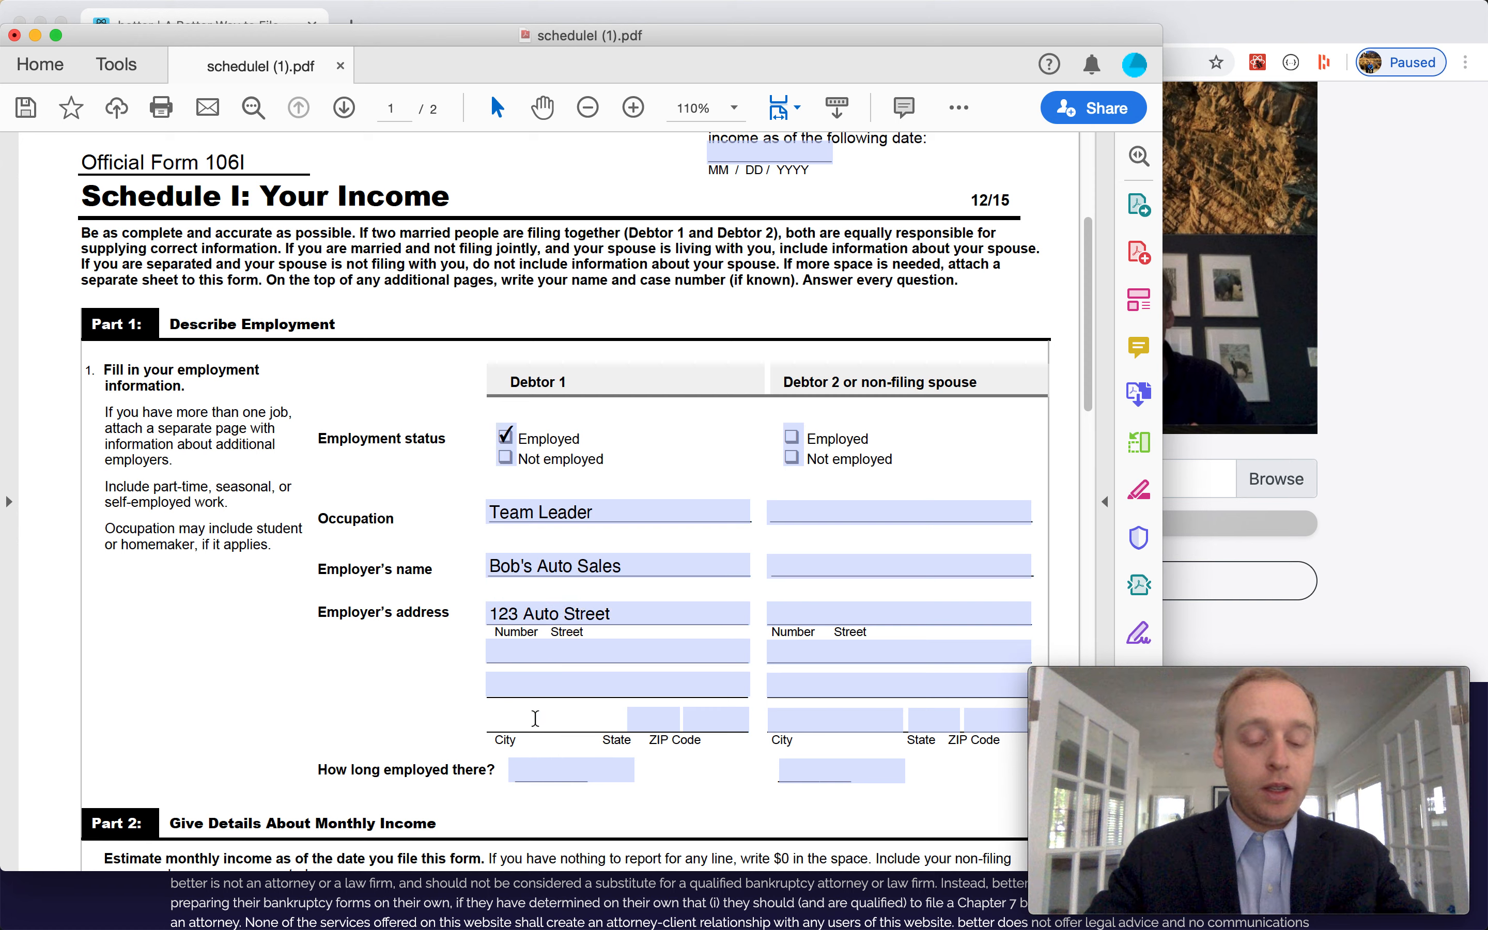
text(Birmingham)
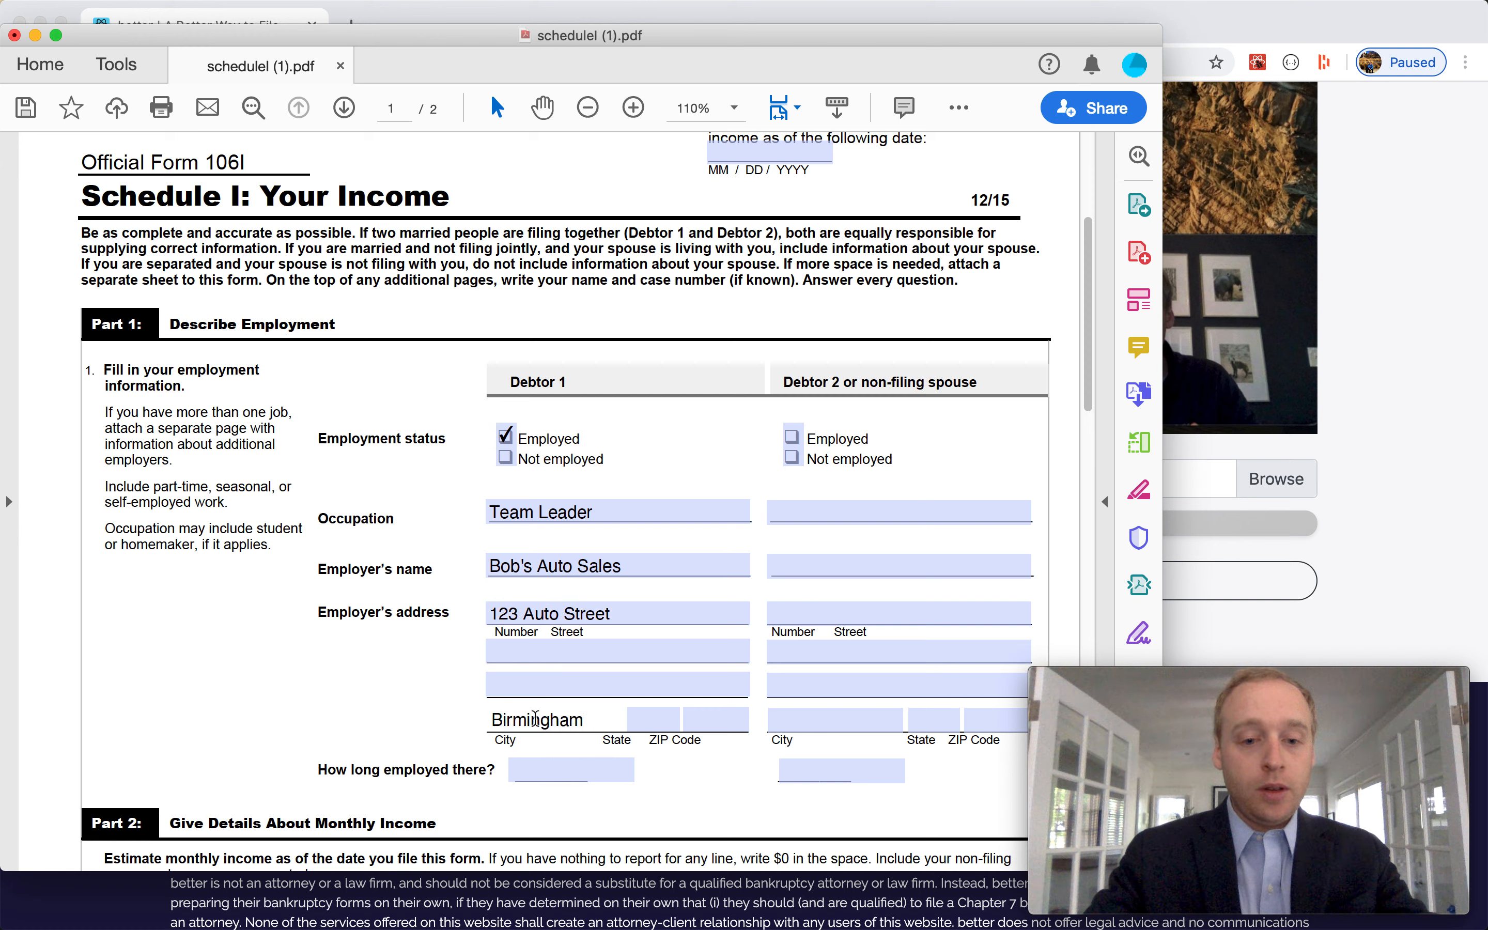
text(`)
key(Tab)
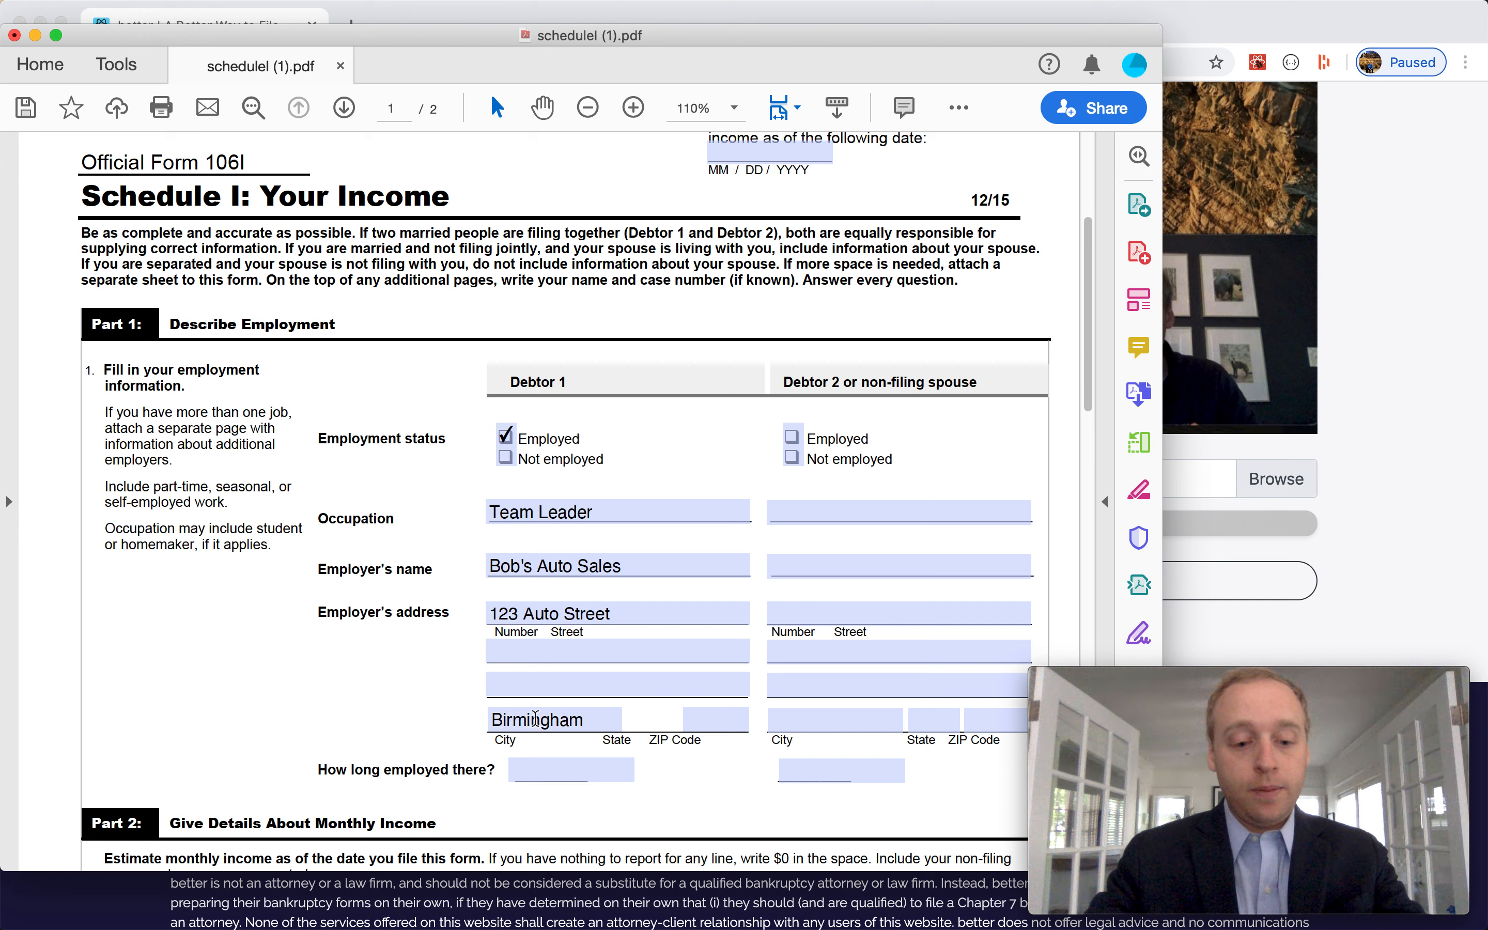
text(AL)
key(Tab)
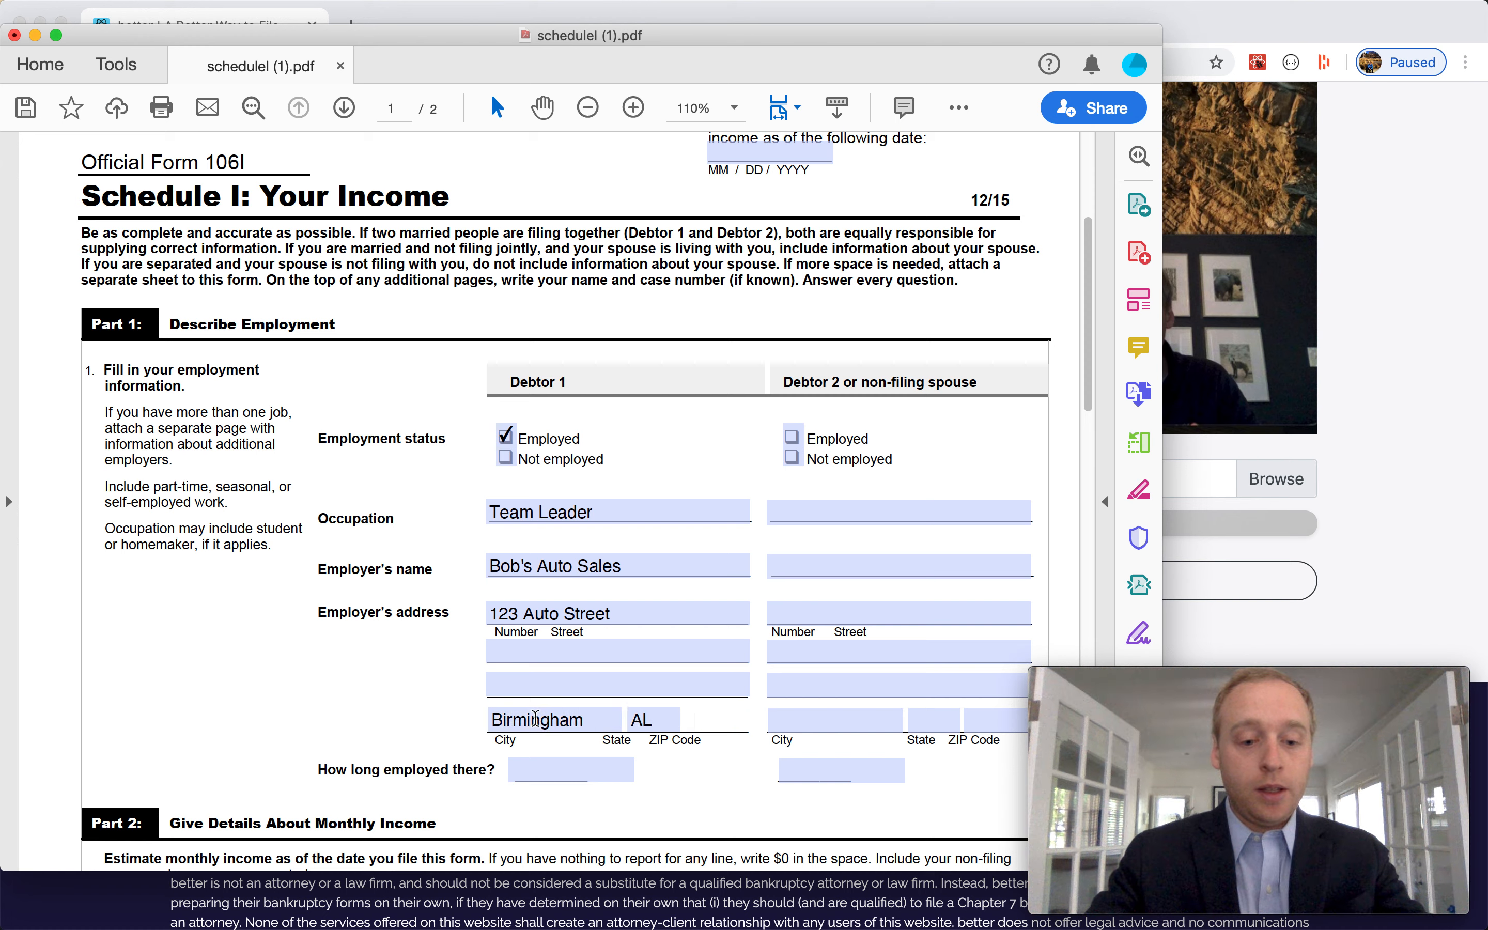
text(35215)
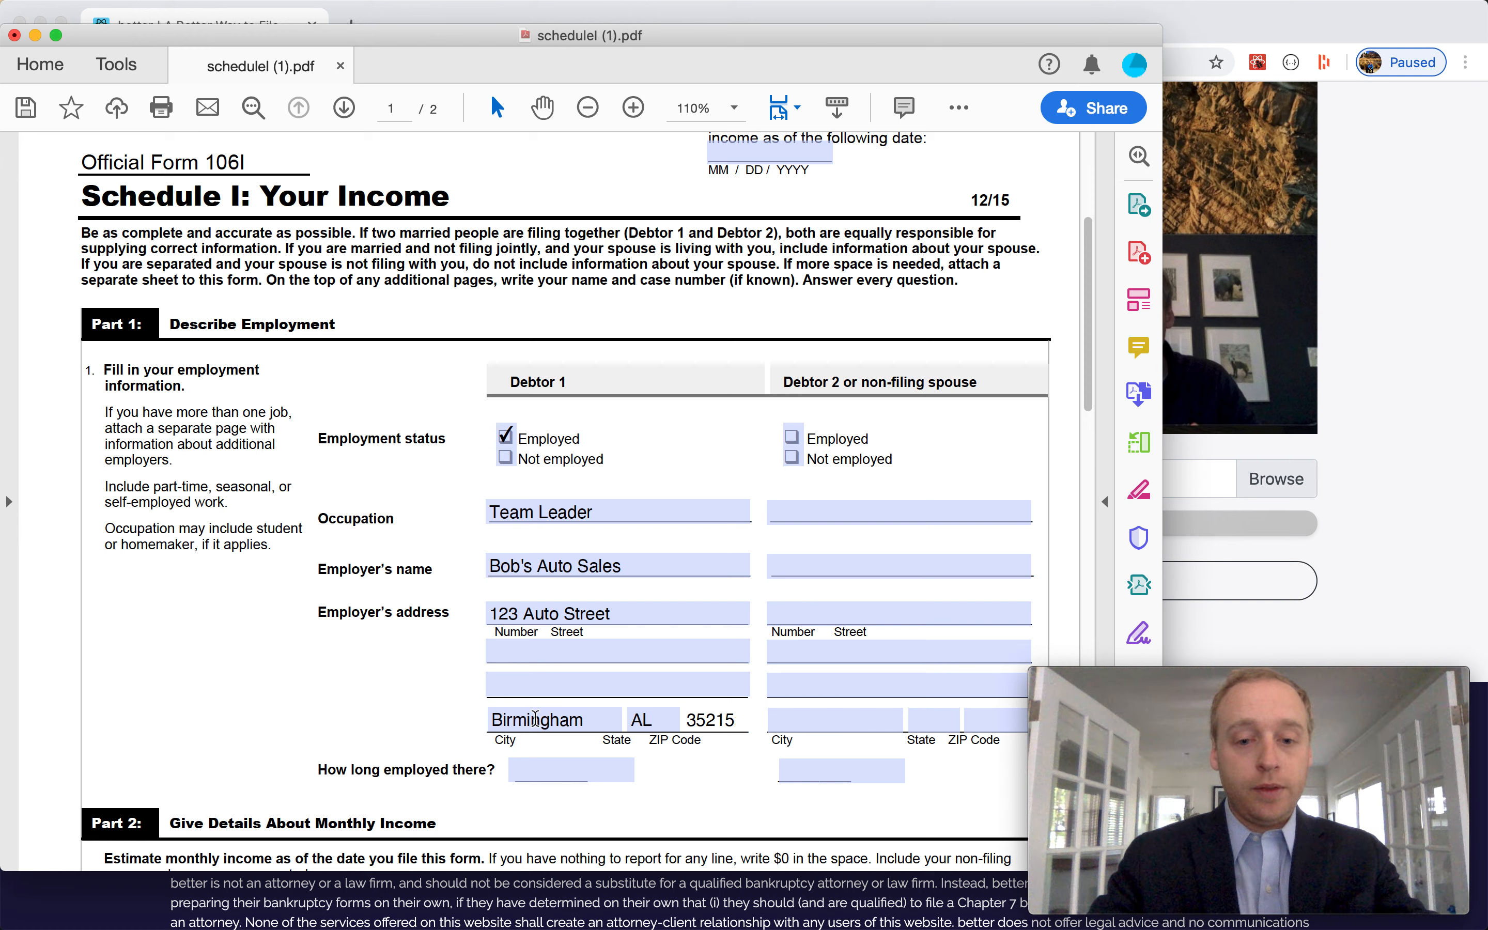
Step: Enter 2 yrs 6 months as how long Debtor 1 has been employed there
click(523, 775)
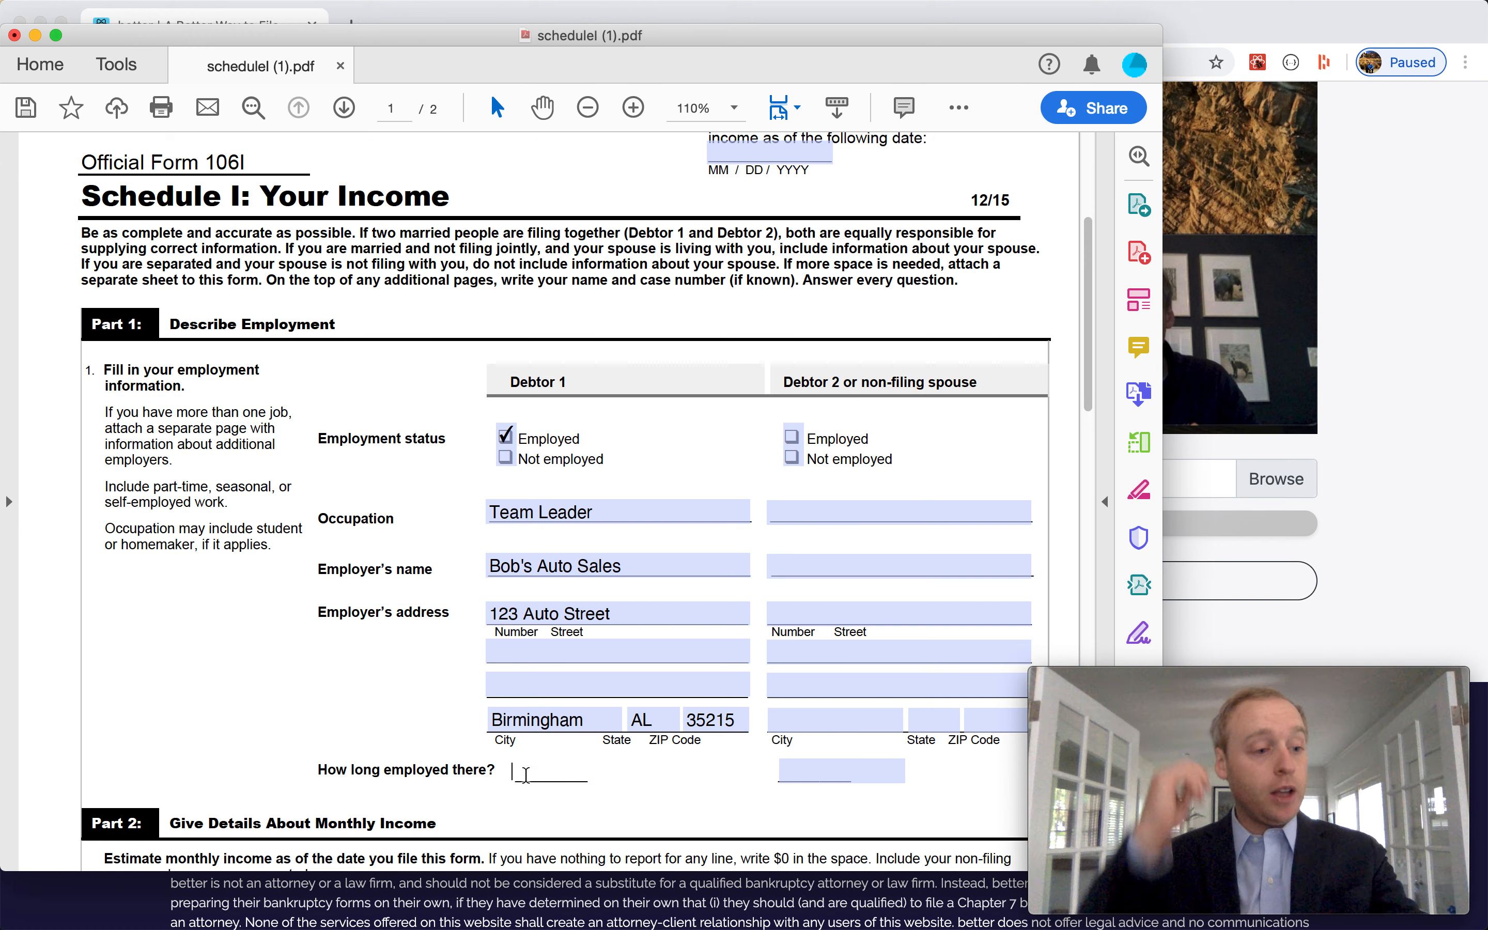
text(2 yrs )
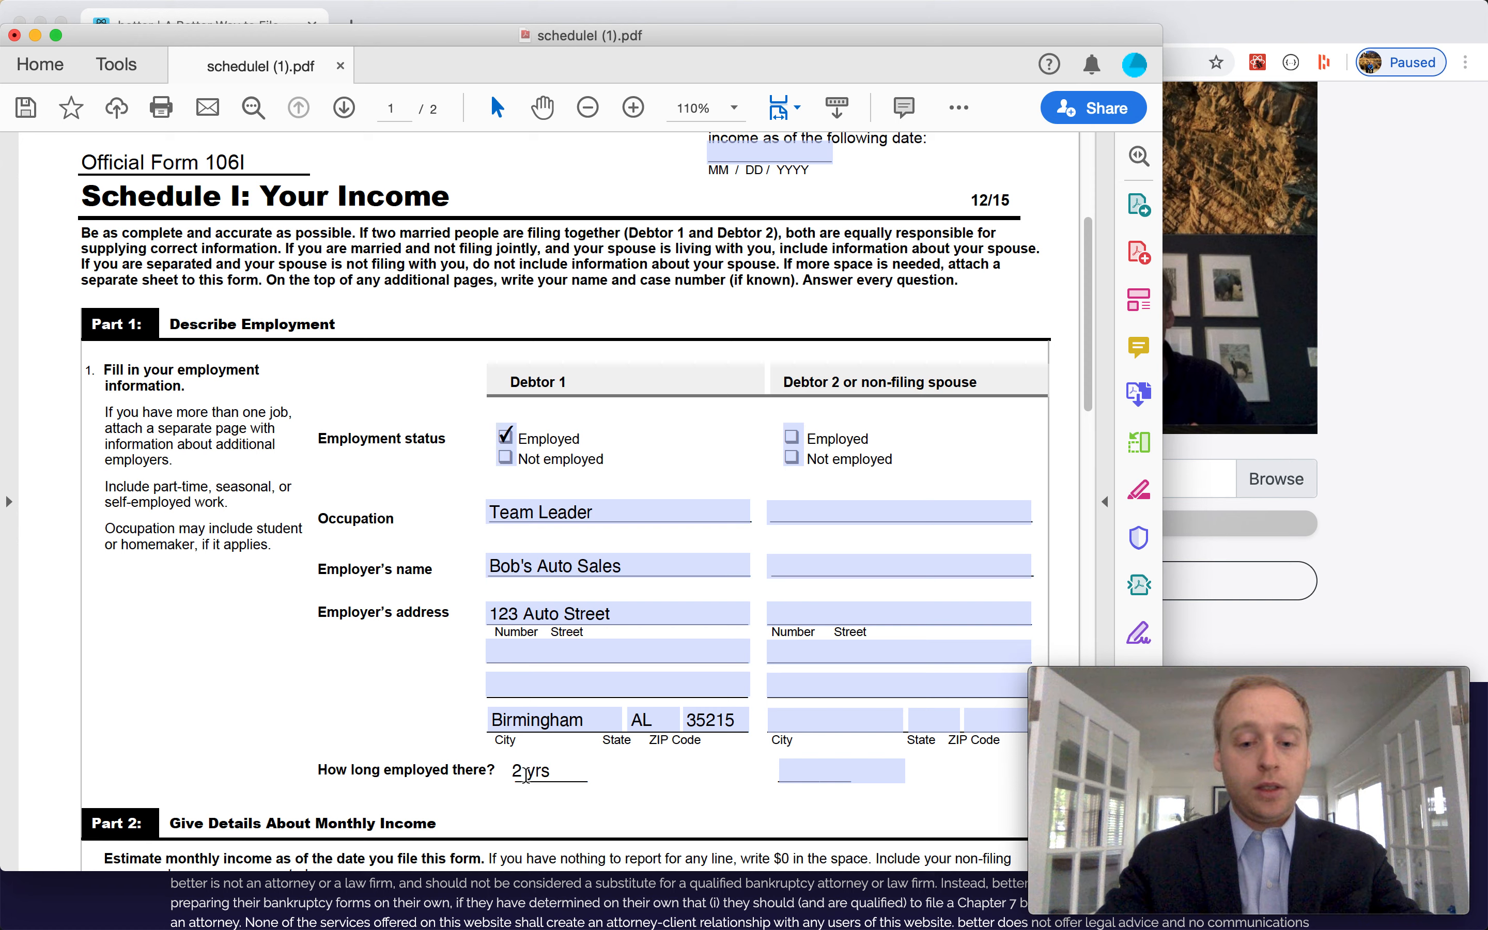
text(6 months)
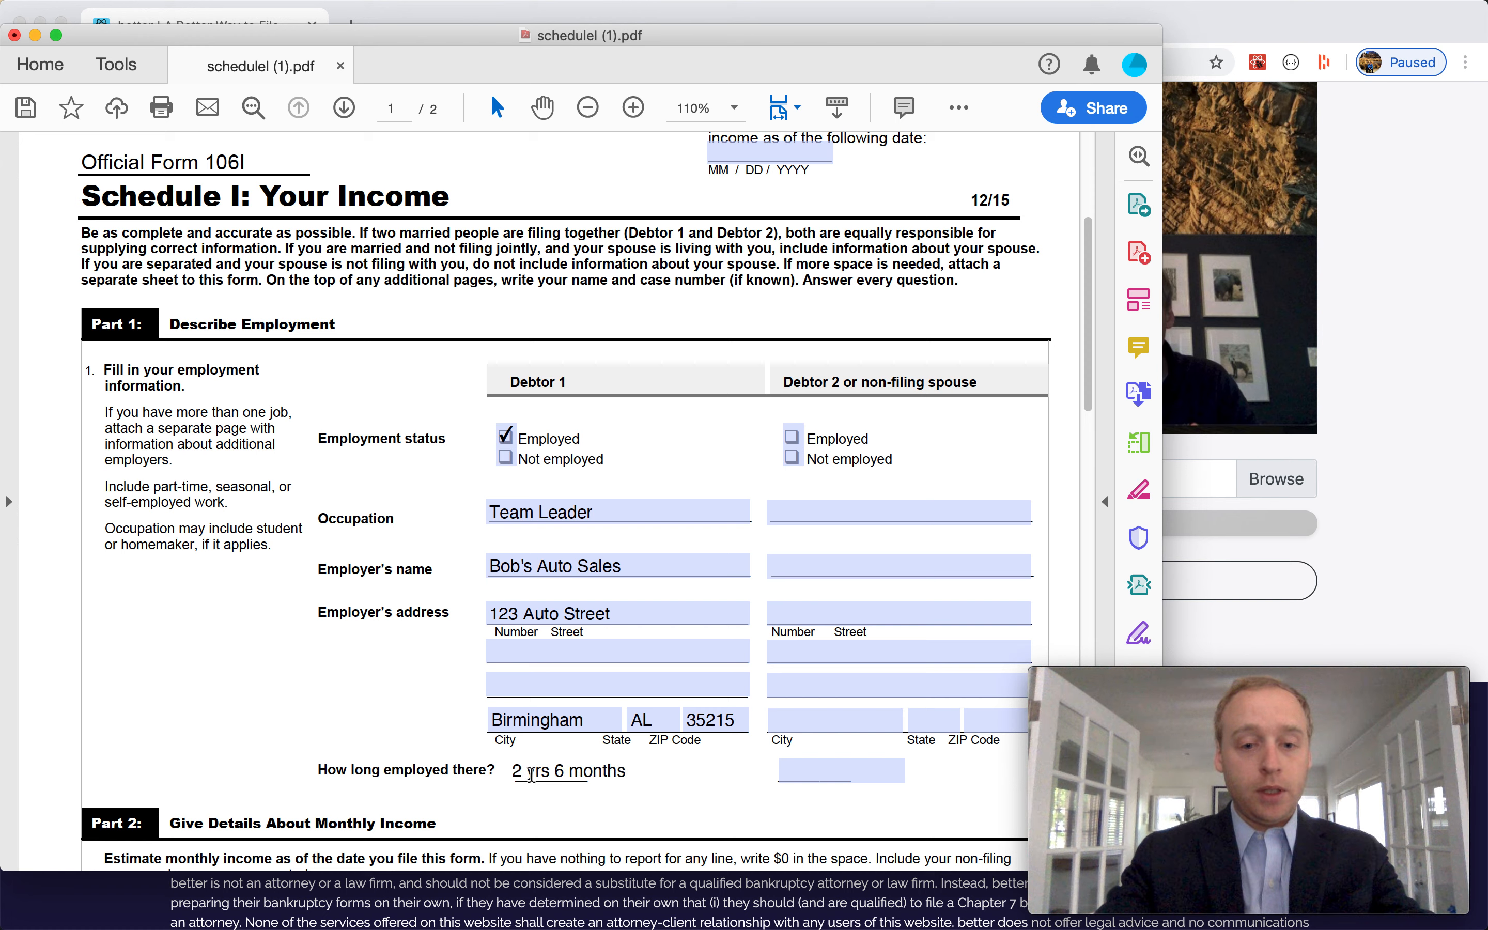
Step: Review the monthly income section in Part 2 and the payroll deductions and other income lines on page 2
click(612, 829)
scroll(611, 829, down, 5)
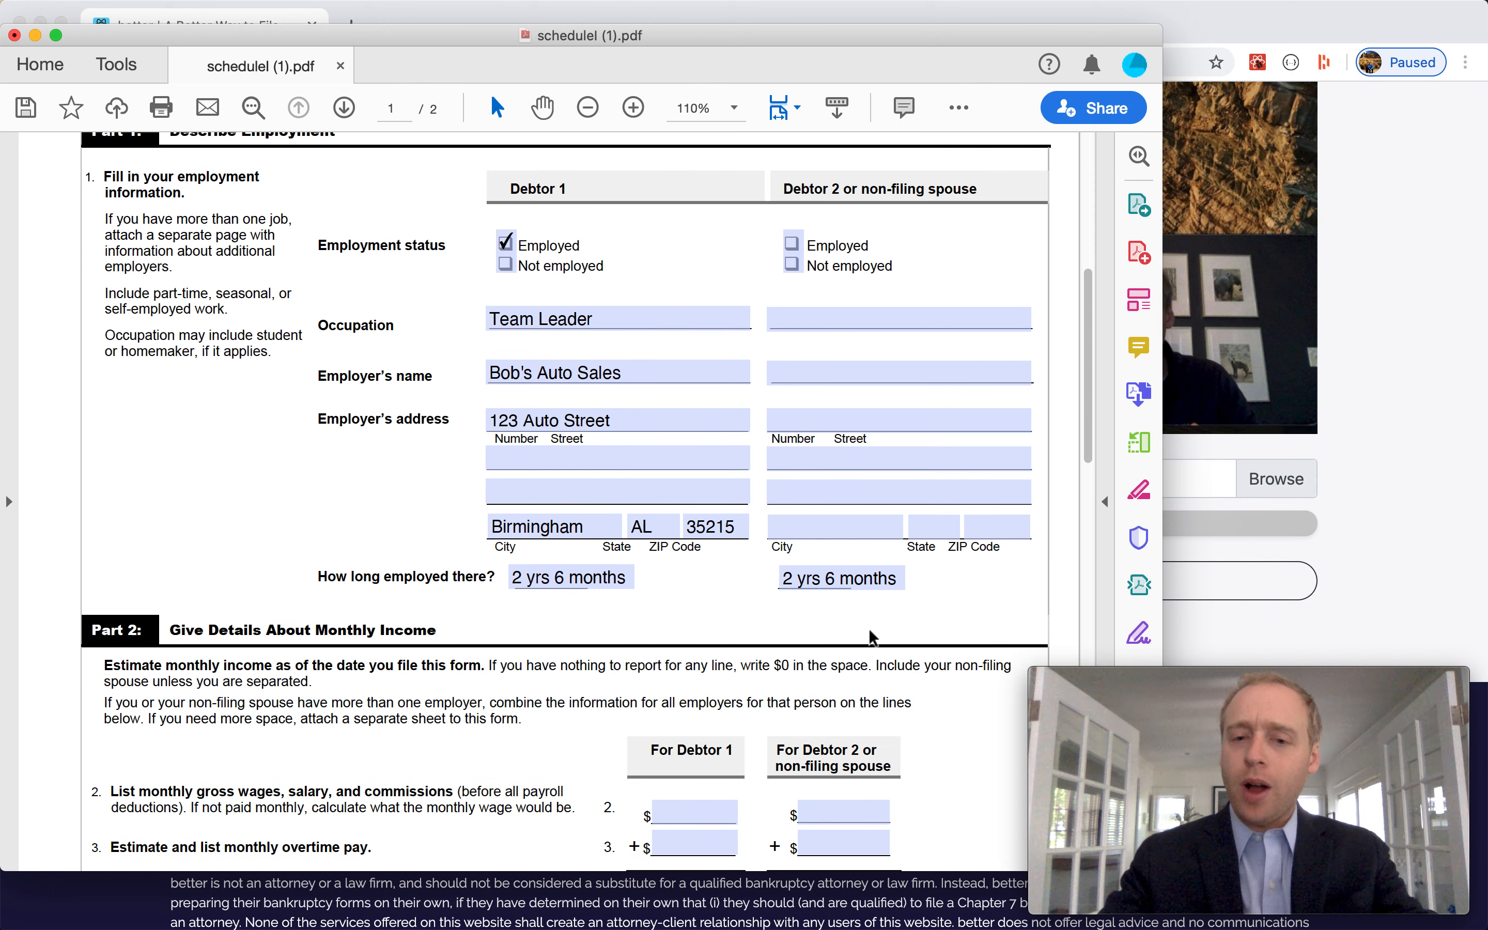
click(870, 577)
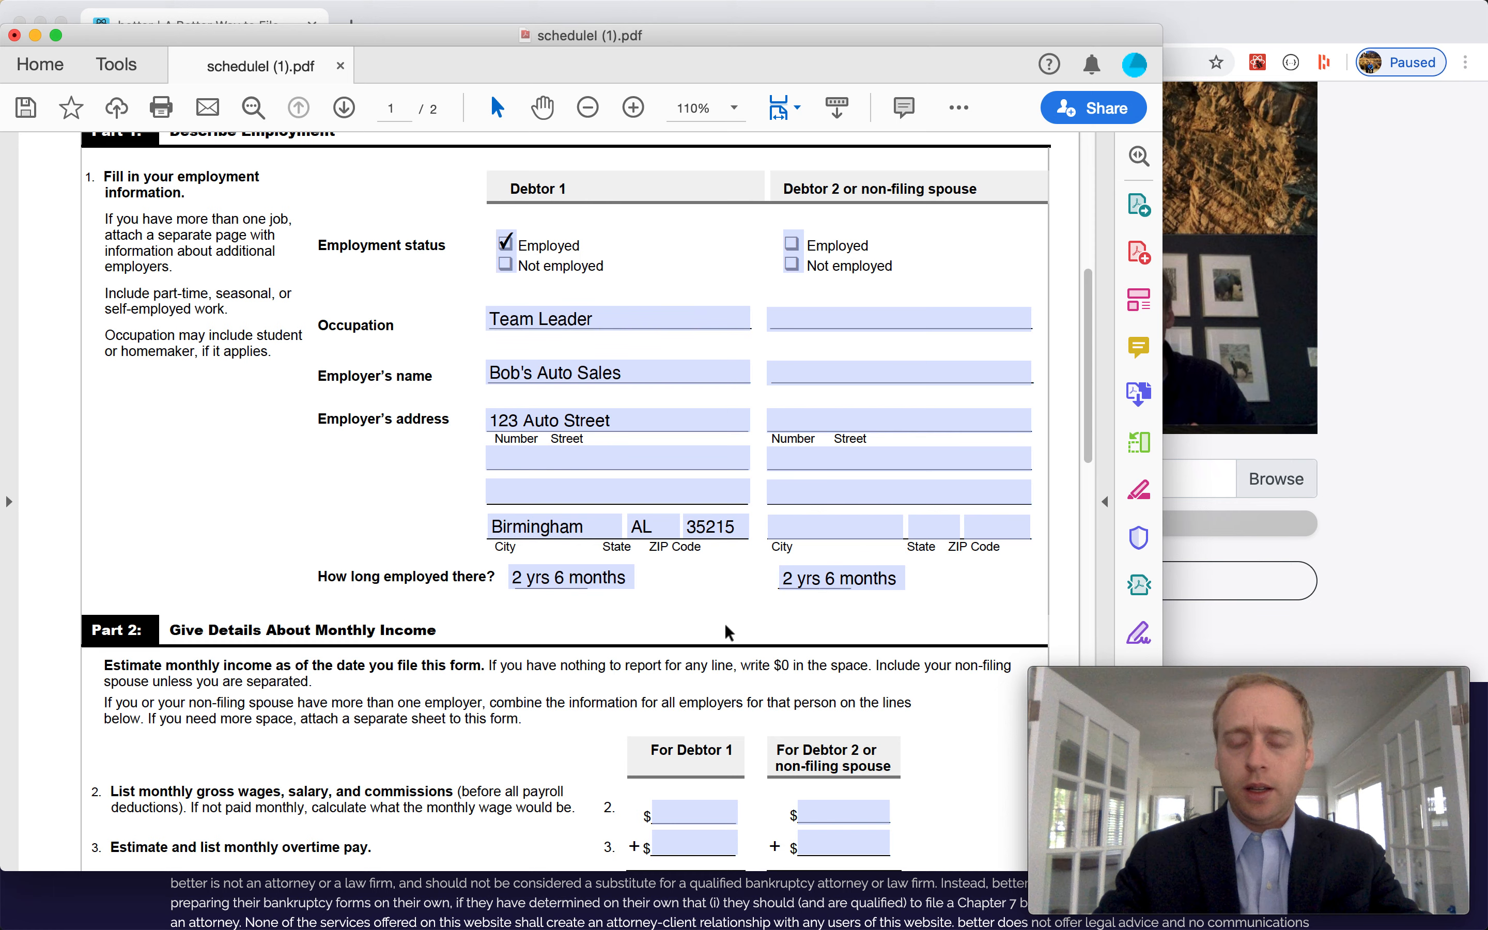
scroll(724, 623, down, 2)
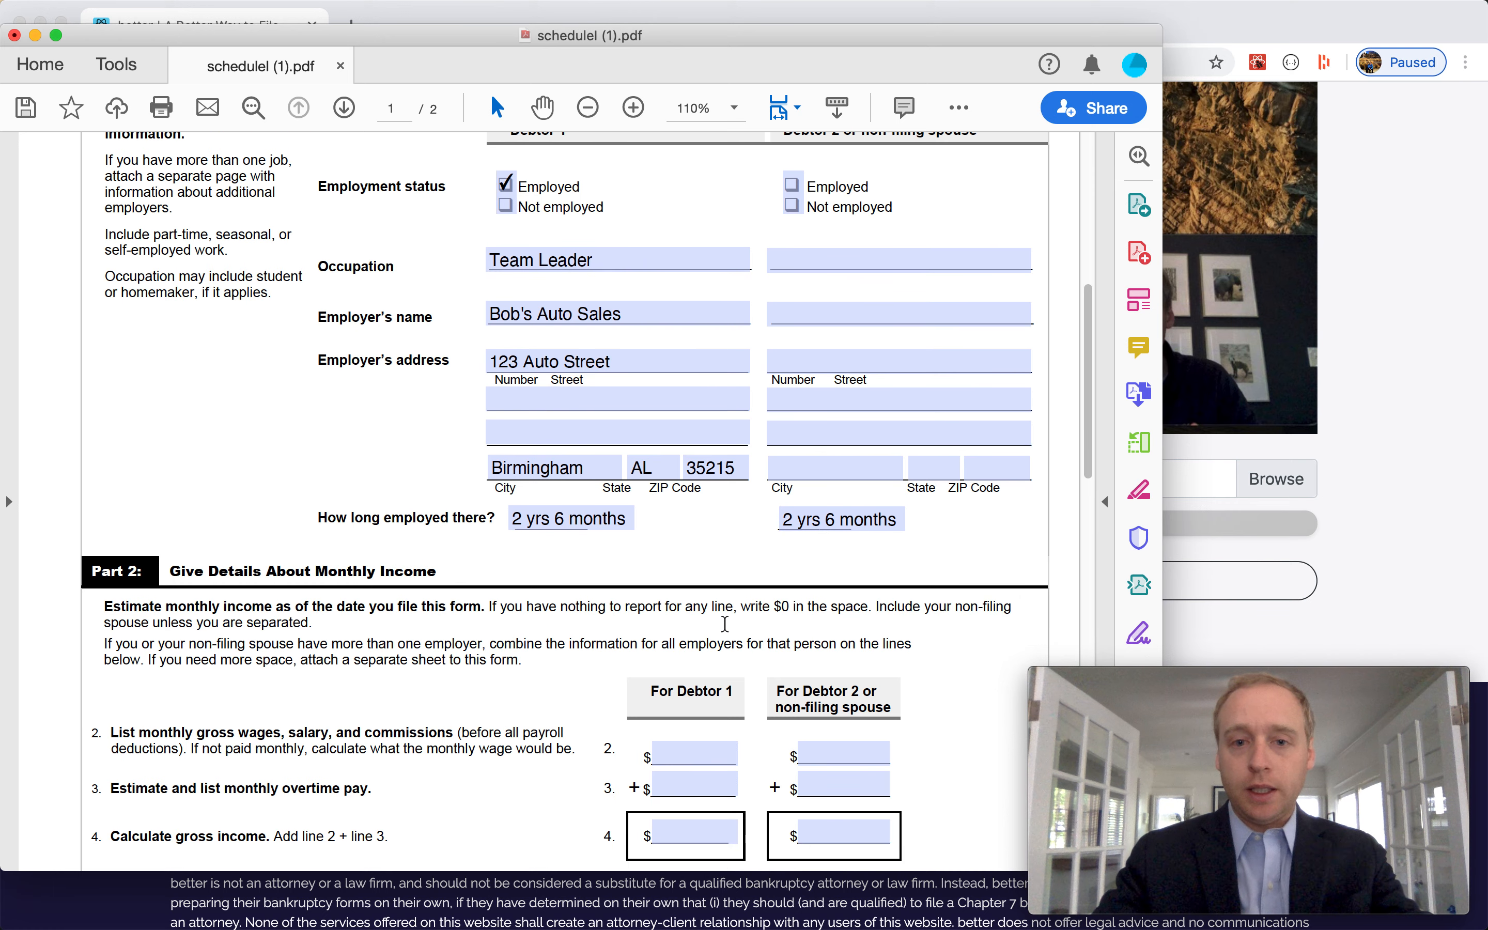
scroll(724, 623, down, 10)
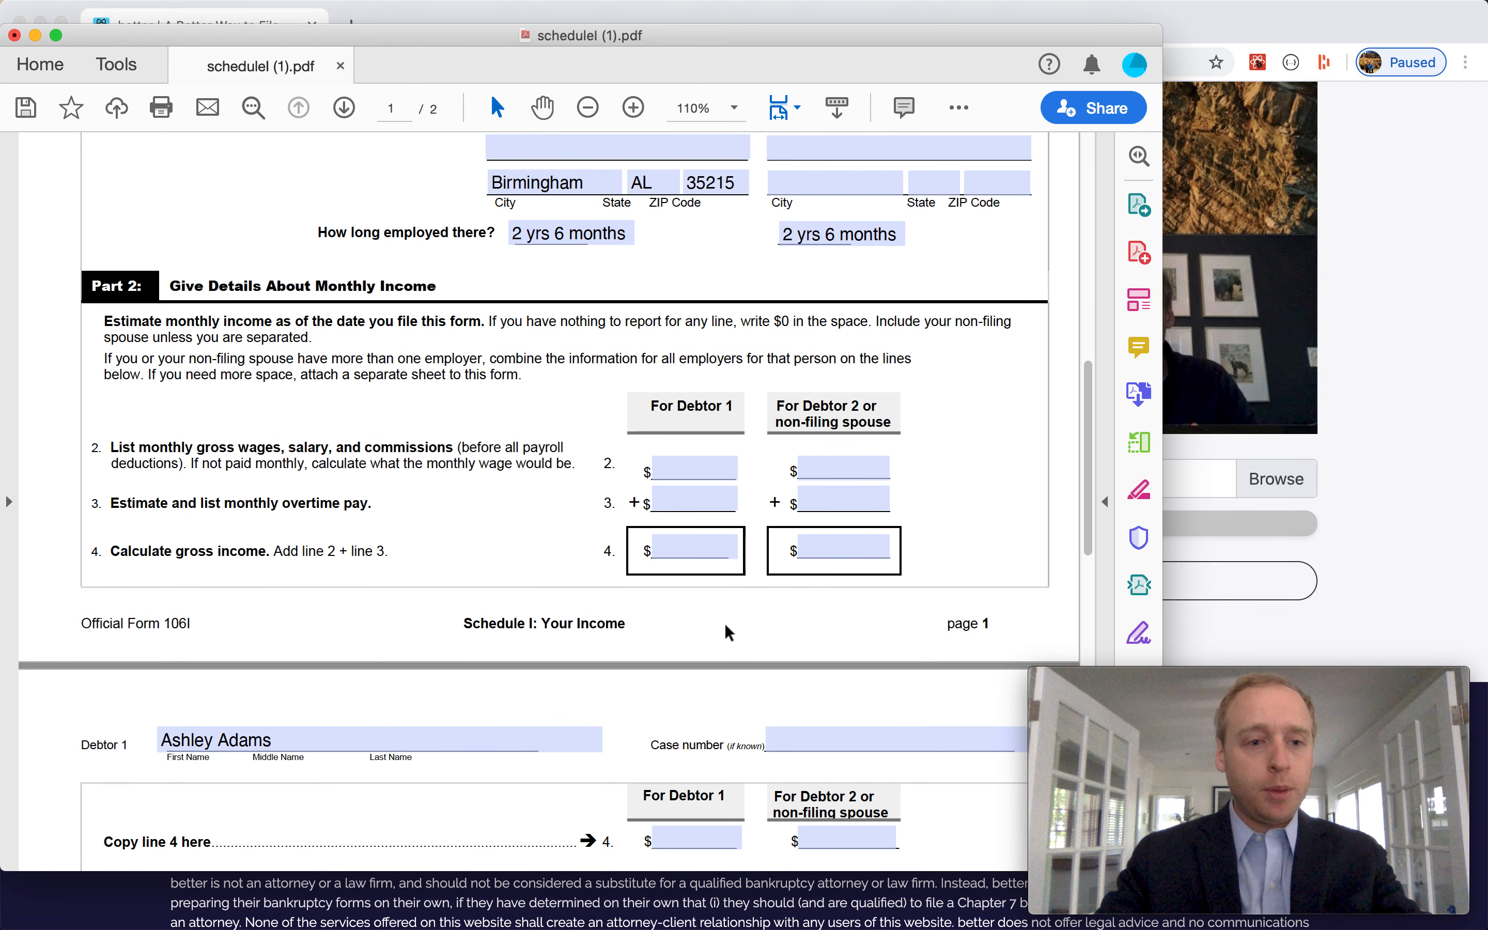
scroll(725, 624, down, 2)
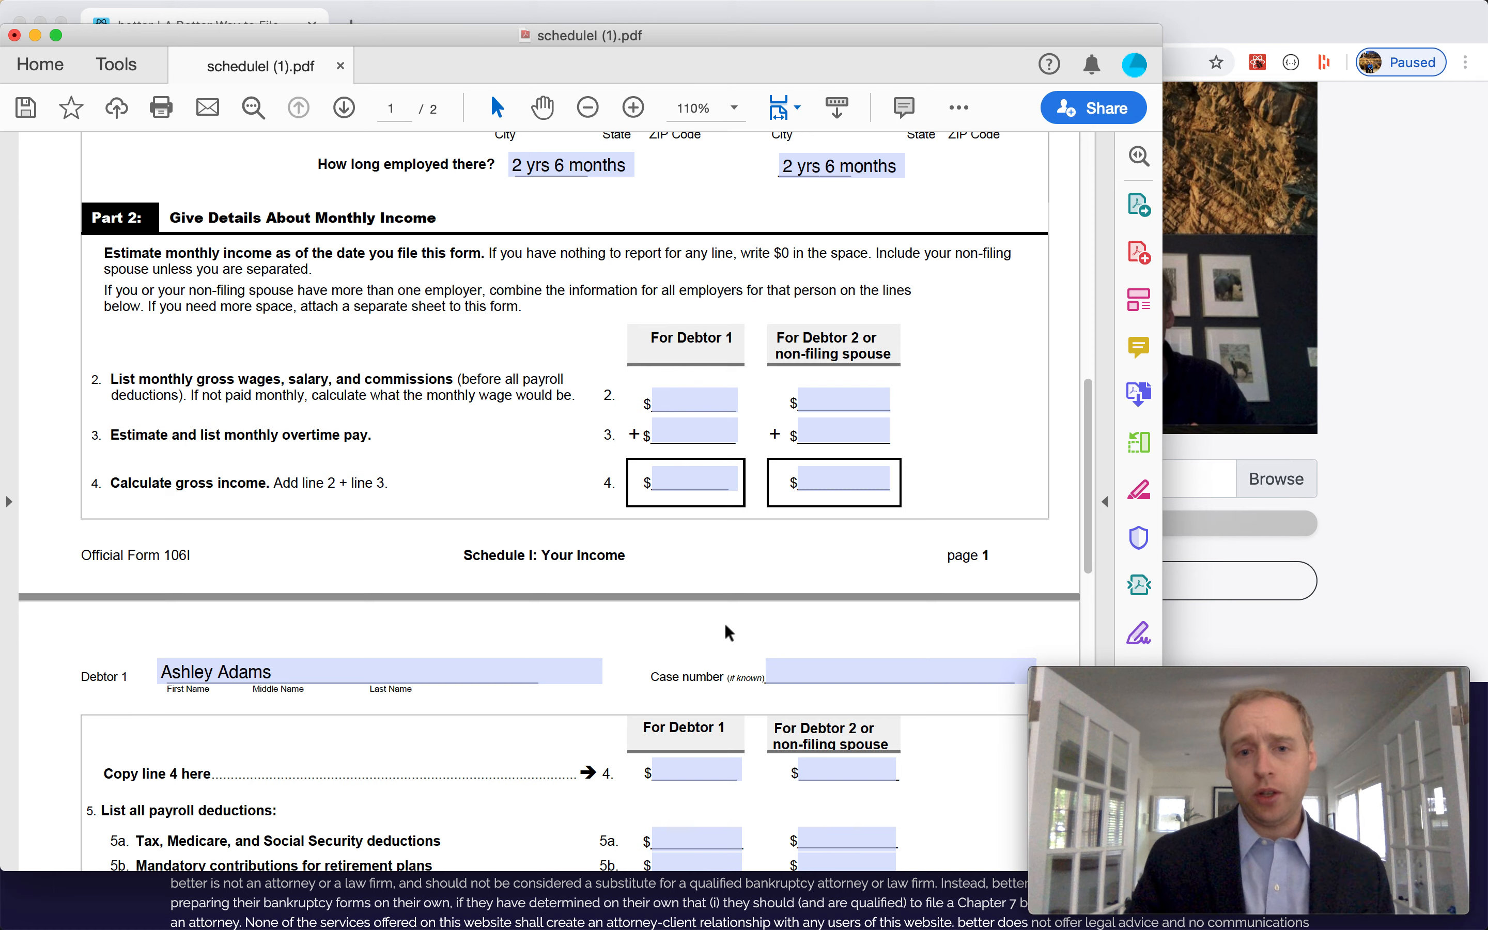
scroll(696, 802, down, 1)
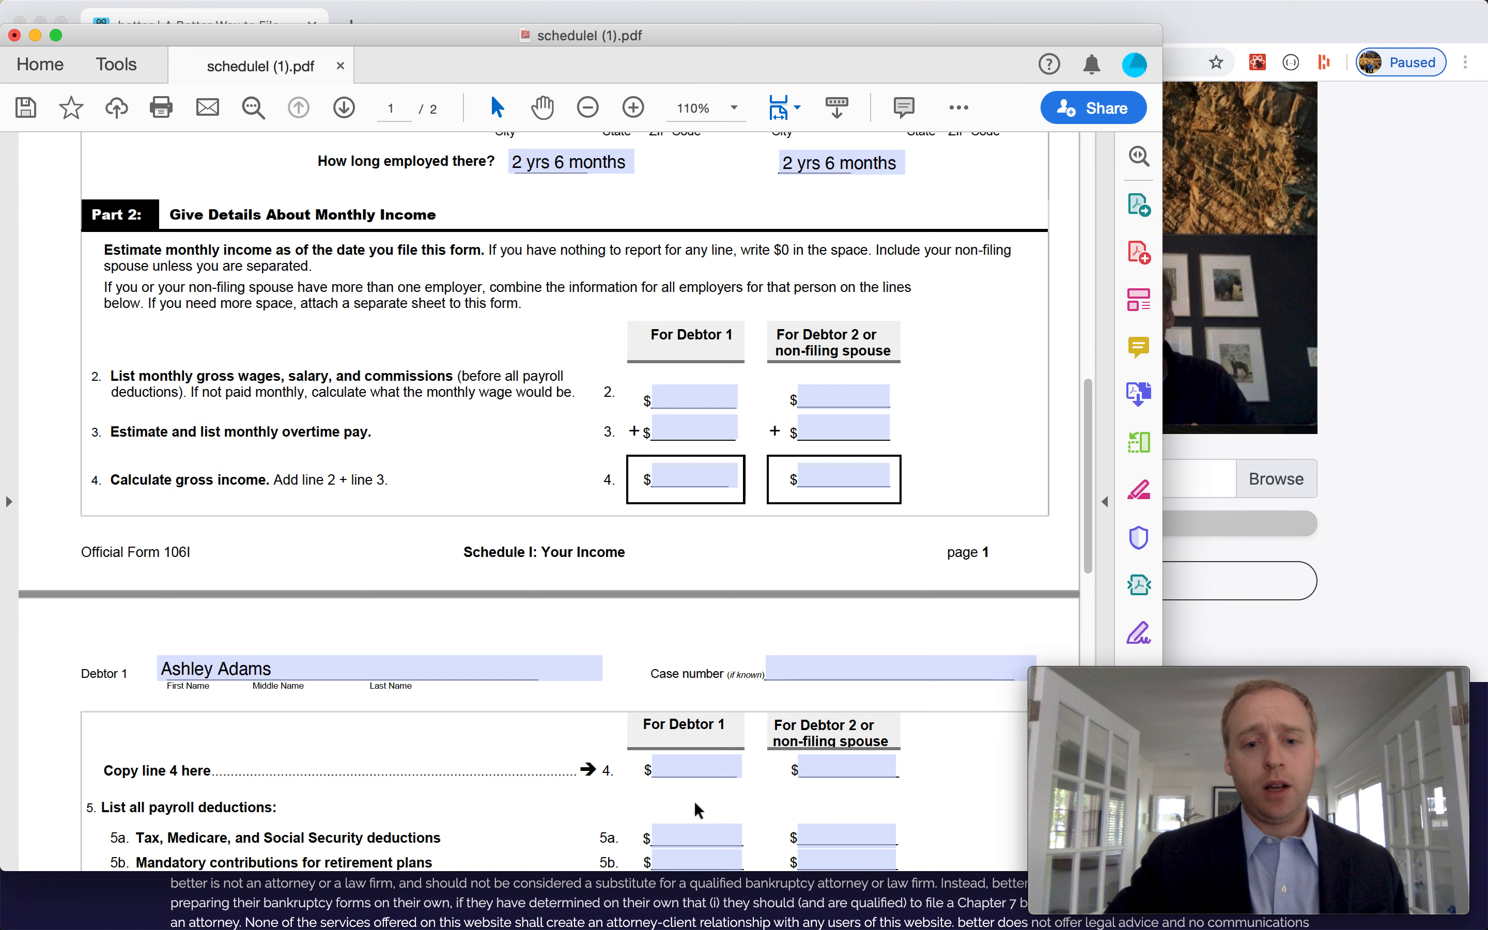
scroll(695, 805, down, 10)
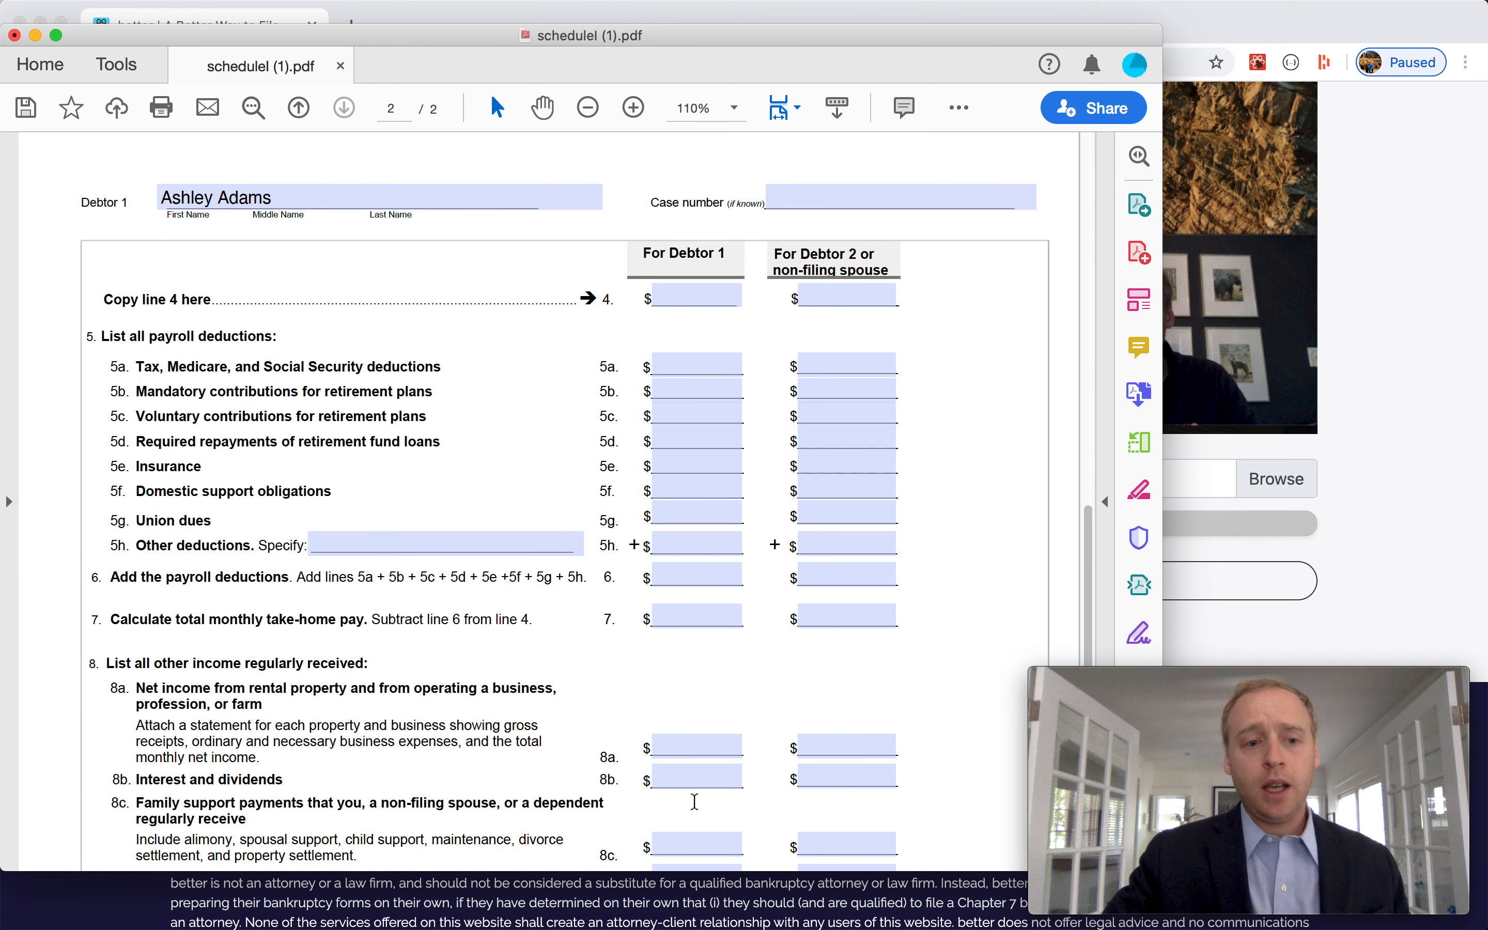
scroll(696, 801, down, 9)
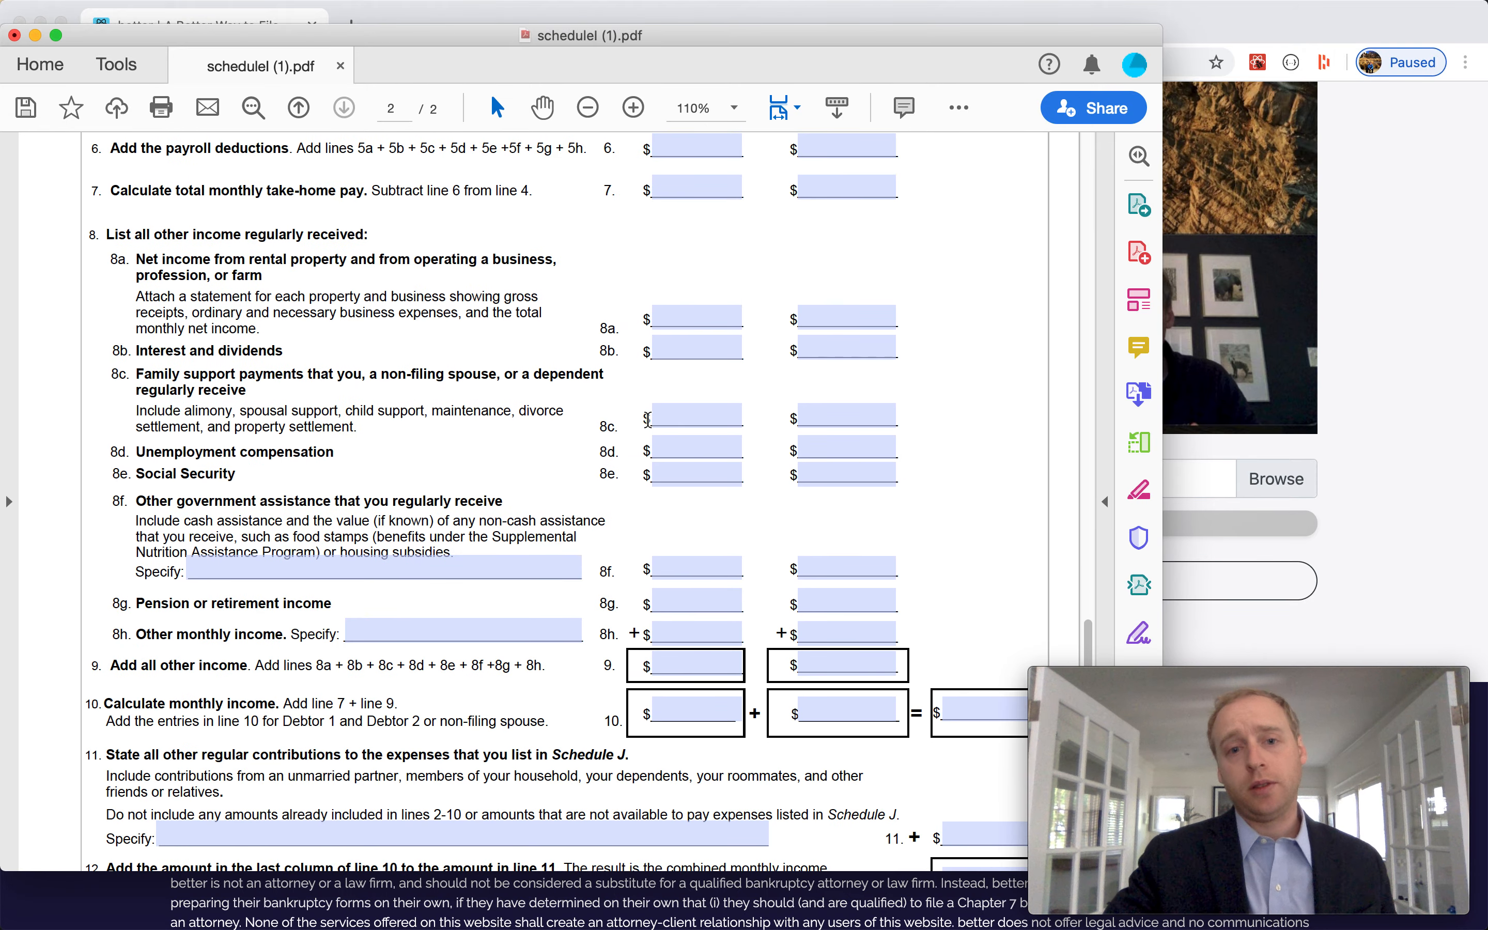
scroll(648, 419, up, 15)
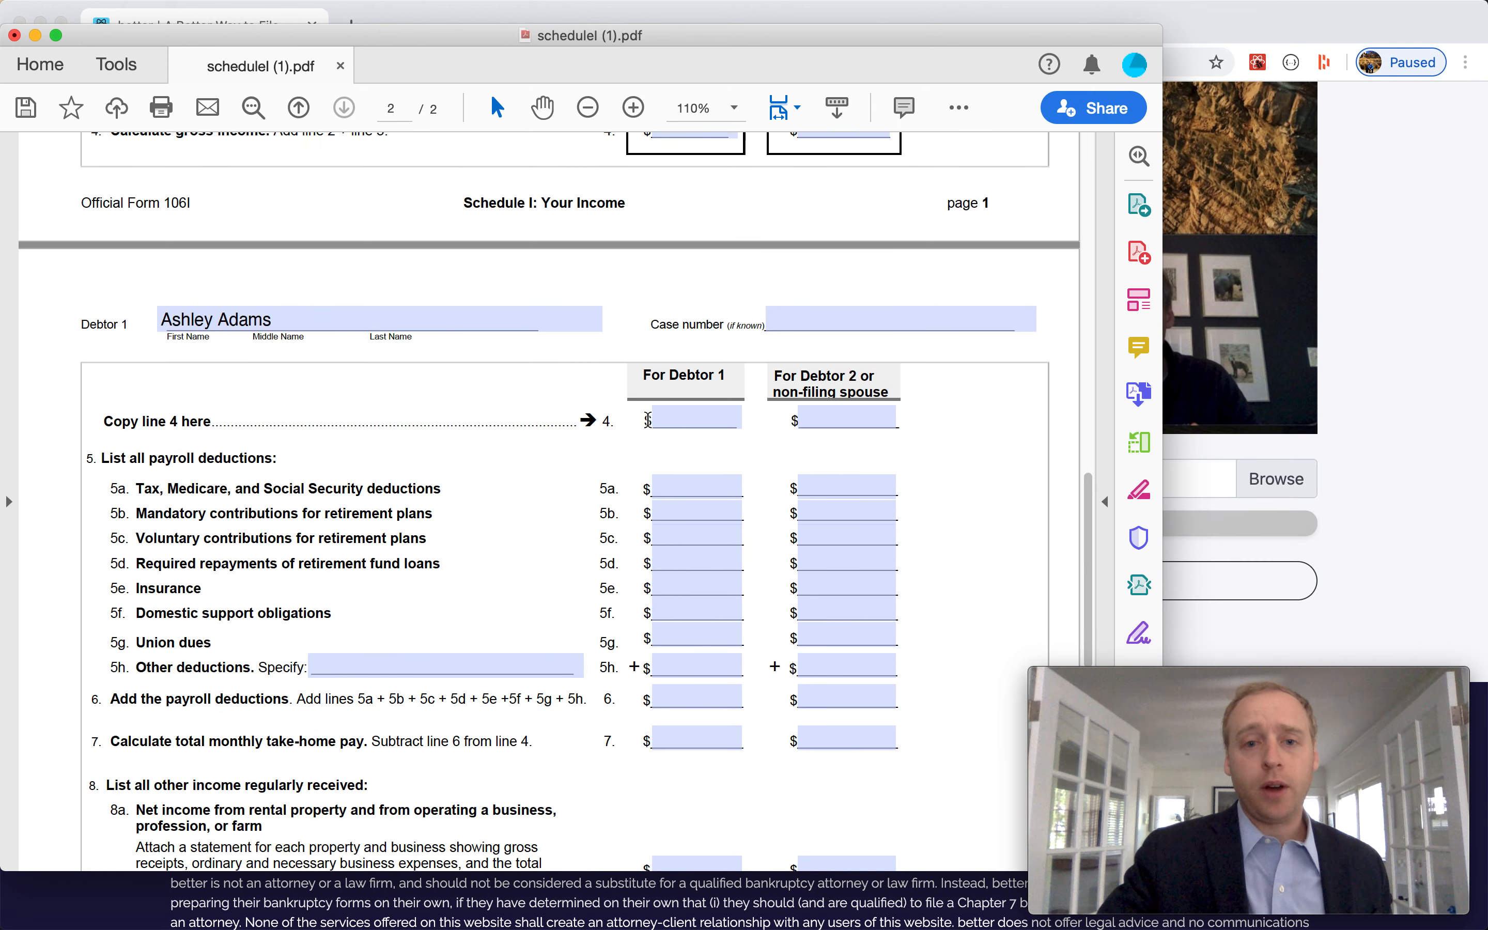
Step: Enter 2916 as Debtor 1's monthly gross wages, salary, and commissions on line 2
click(694, 283)
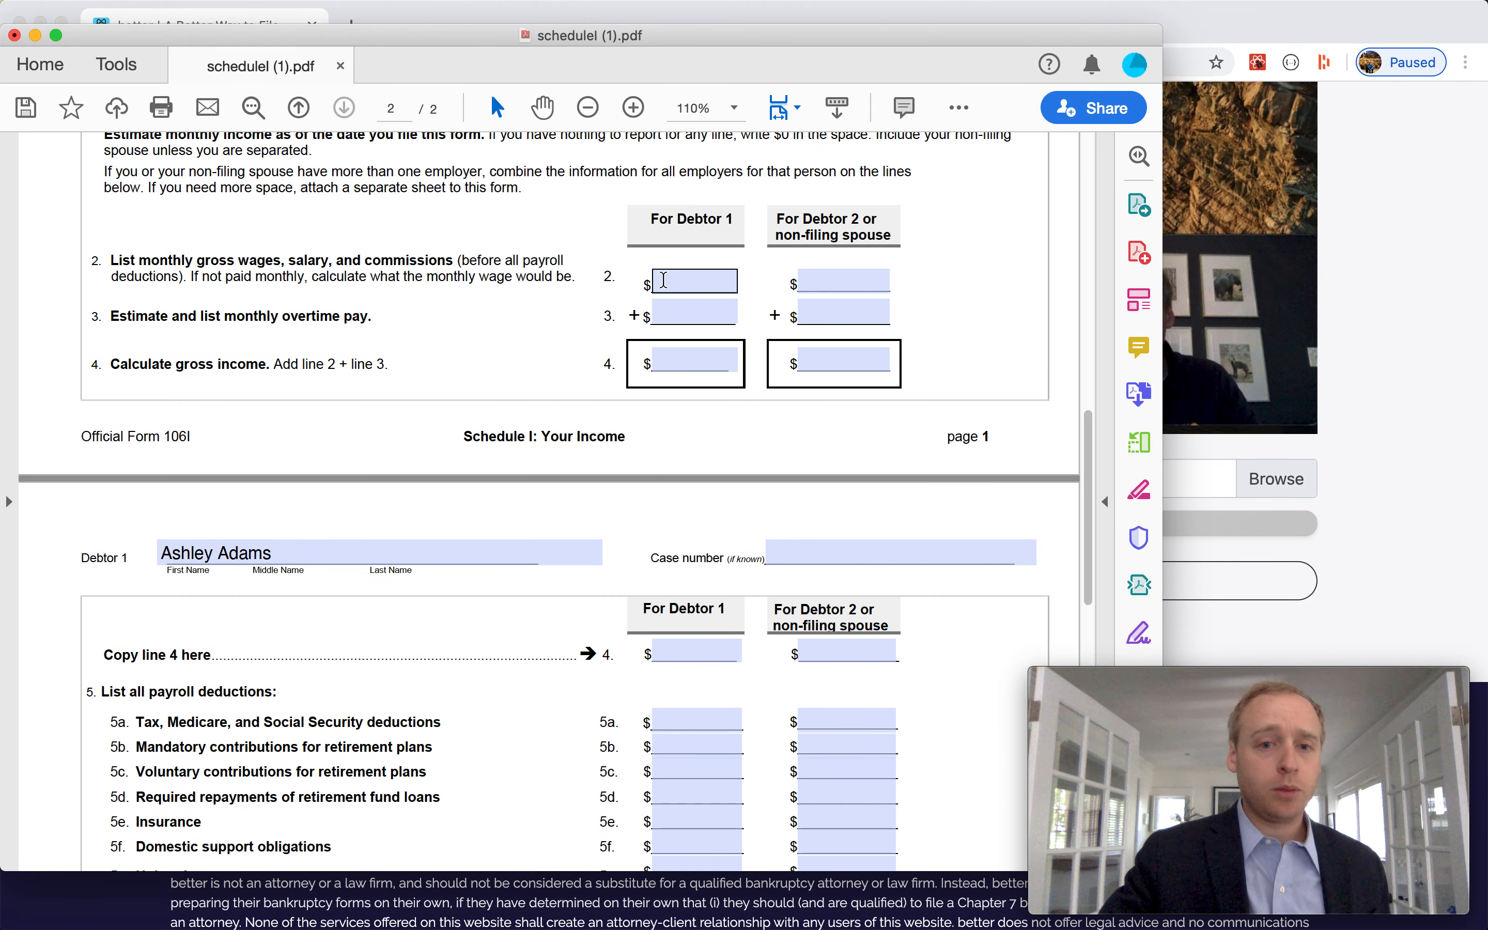
click(697, 321)
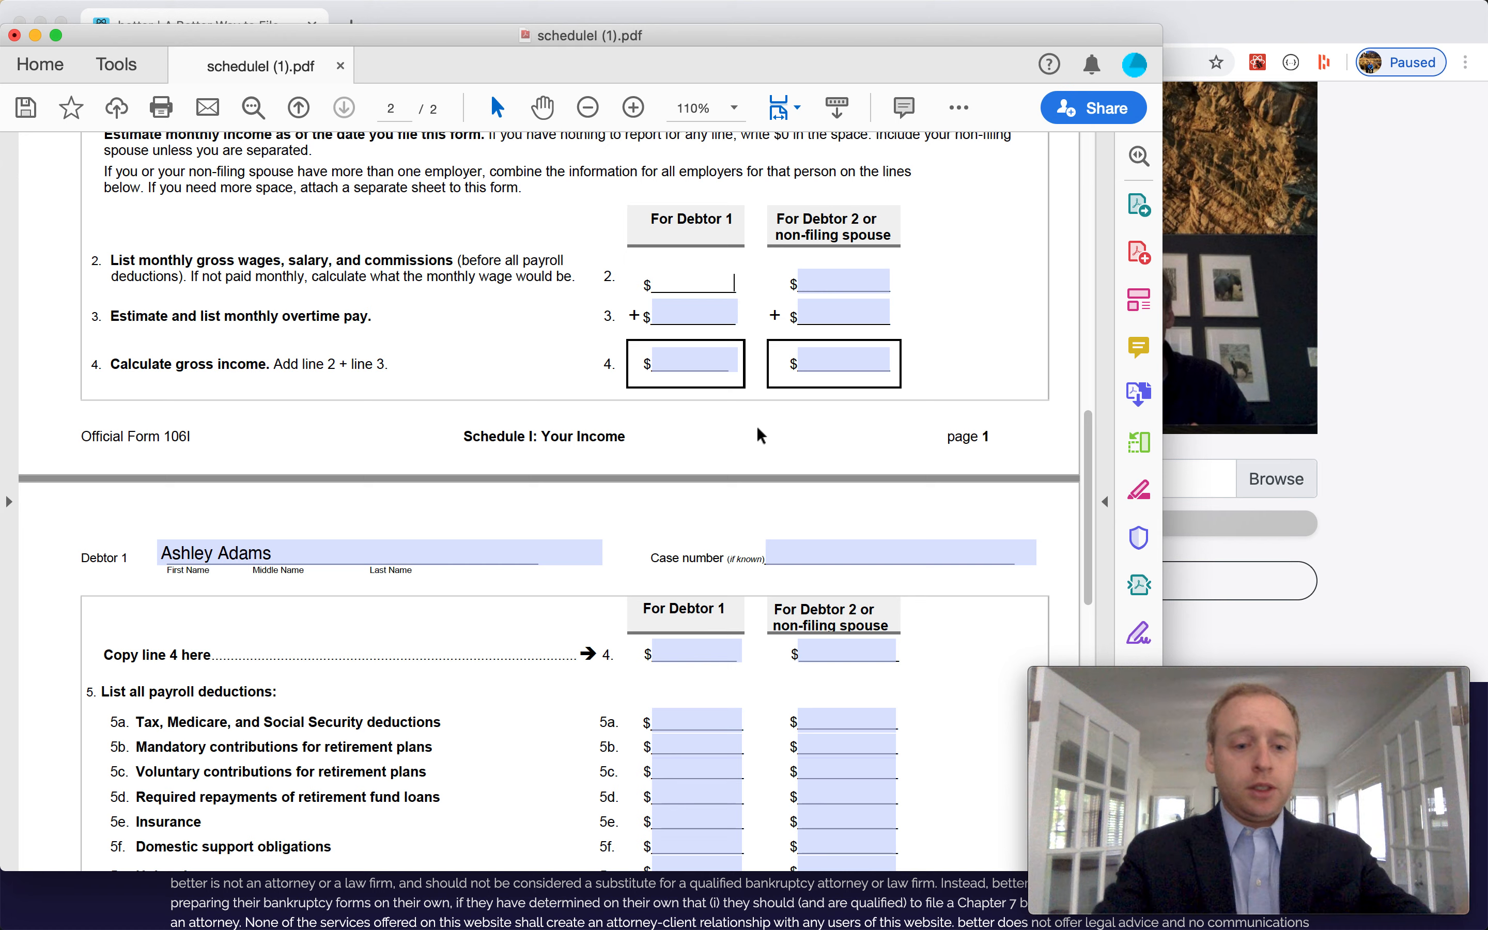
text(2916)
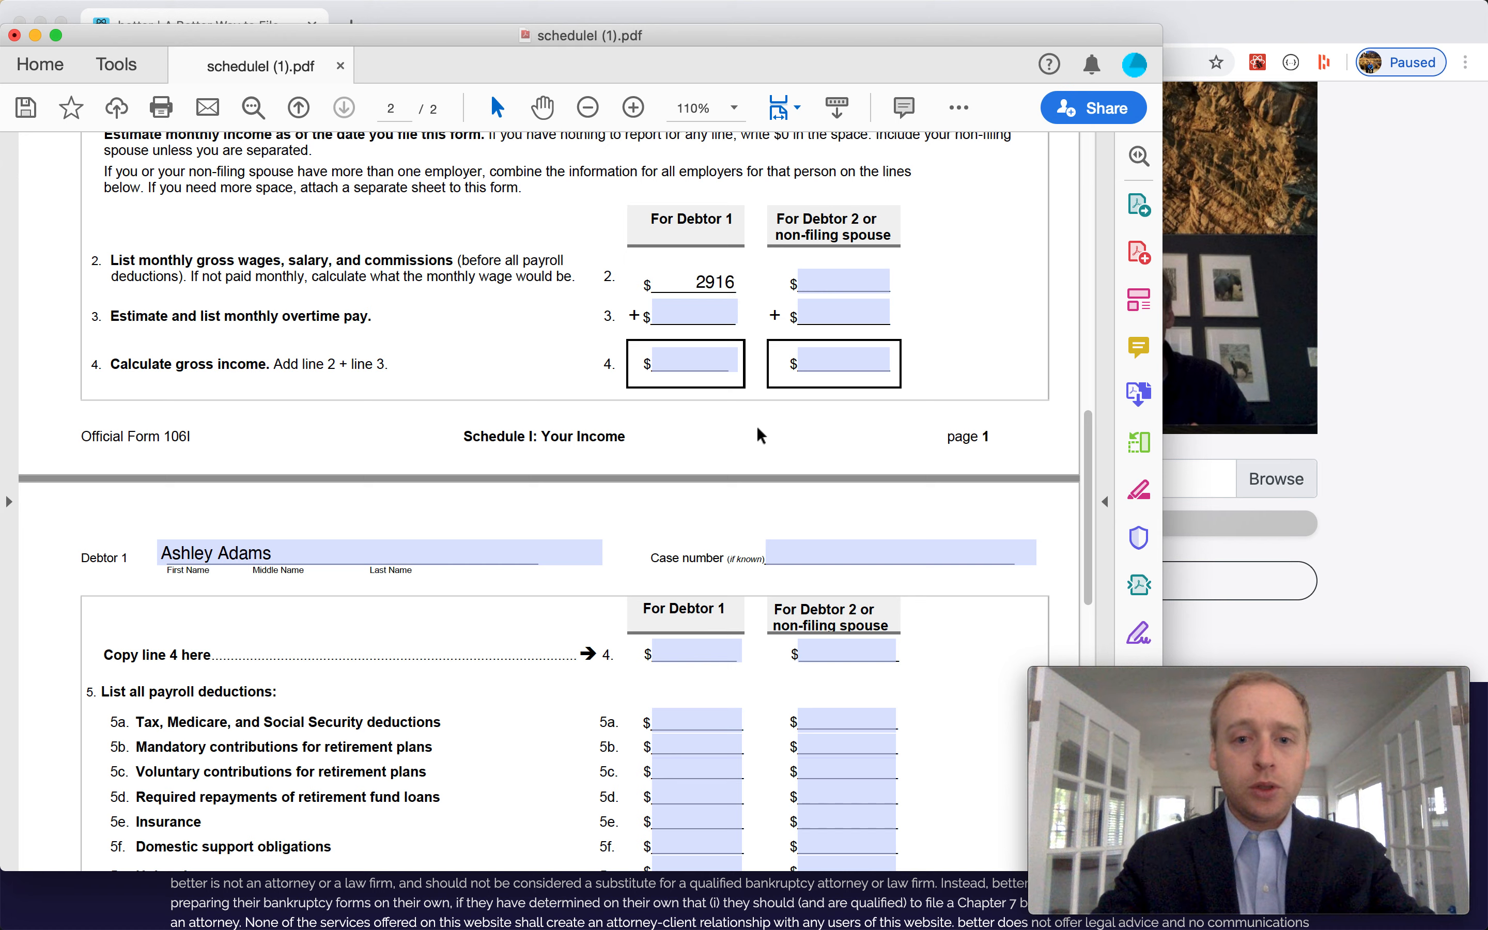
click(578, 363)
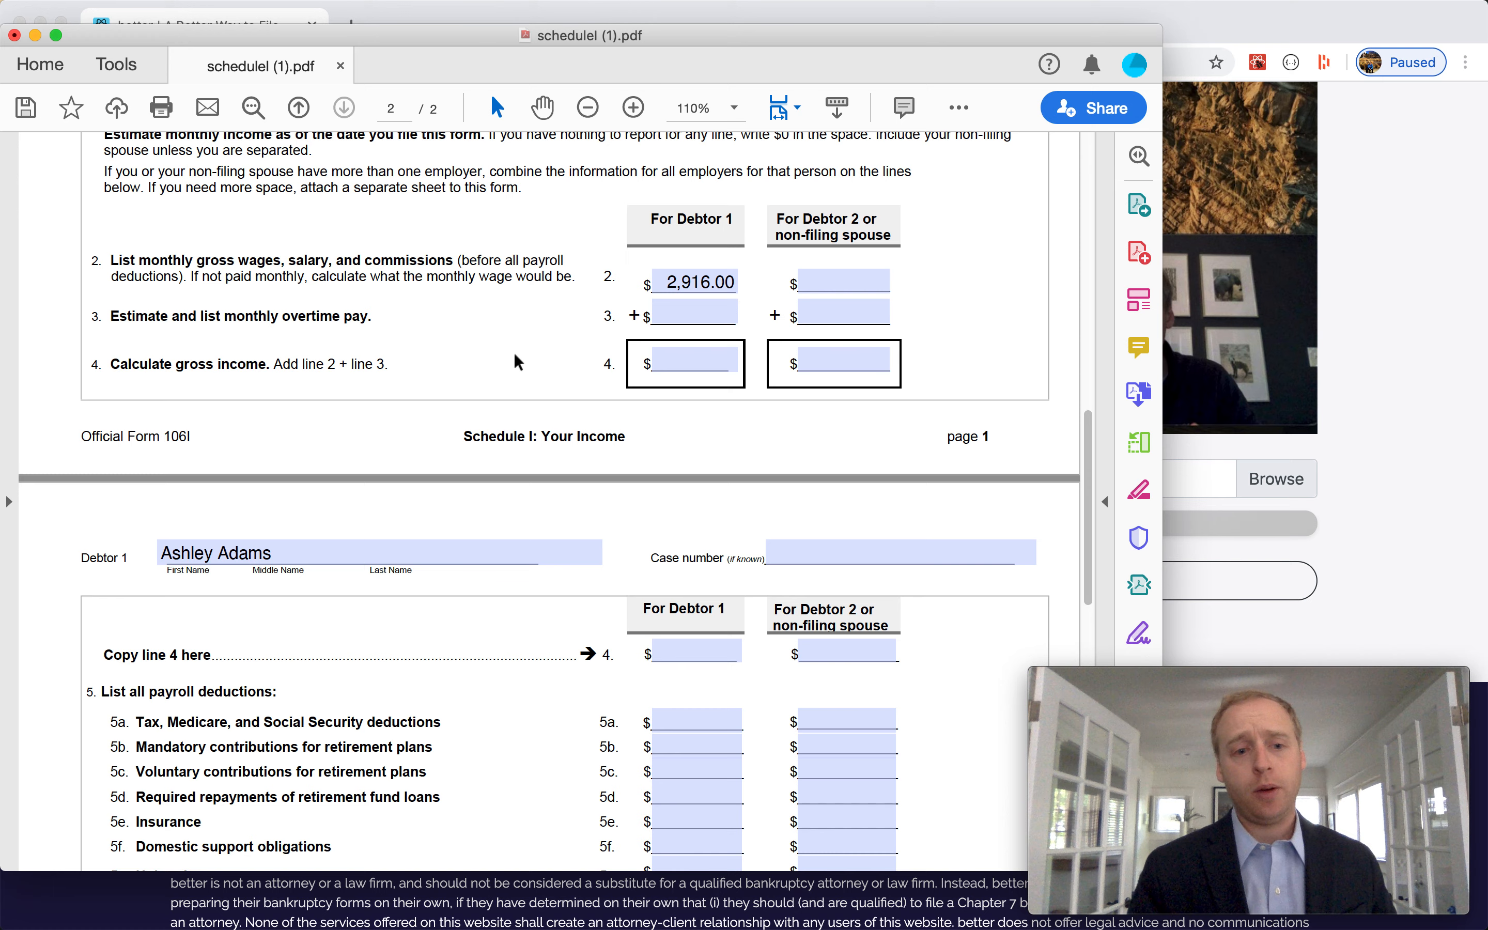
Step: Enter 0.00 as Debtor 1's monthly overtime pay on line 3
scroll(390, 716, down, 3)
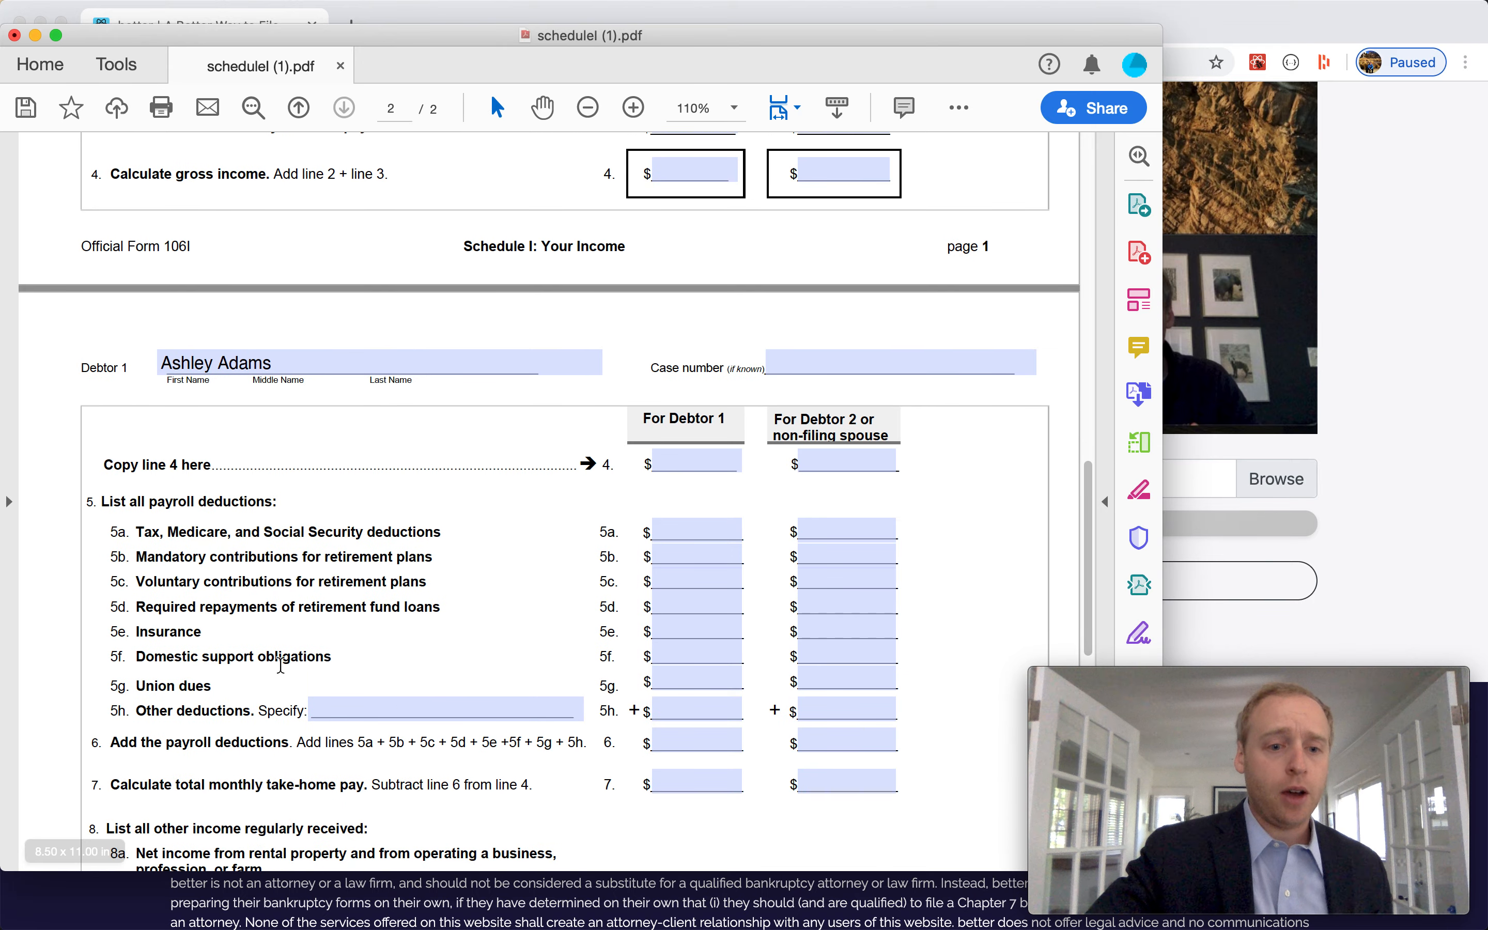
click(428, 698)
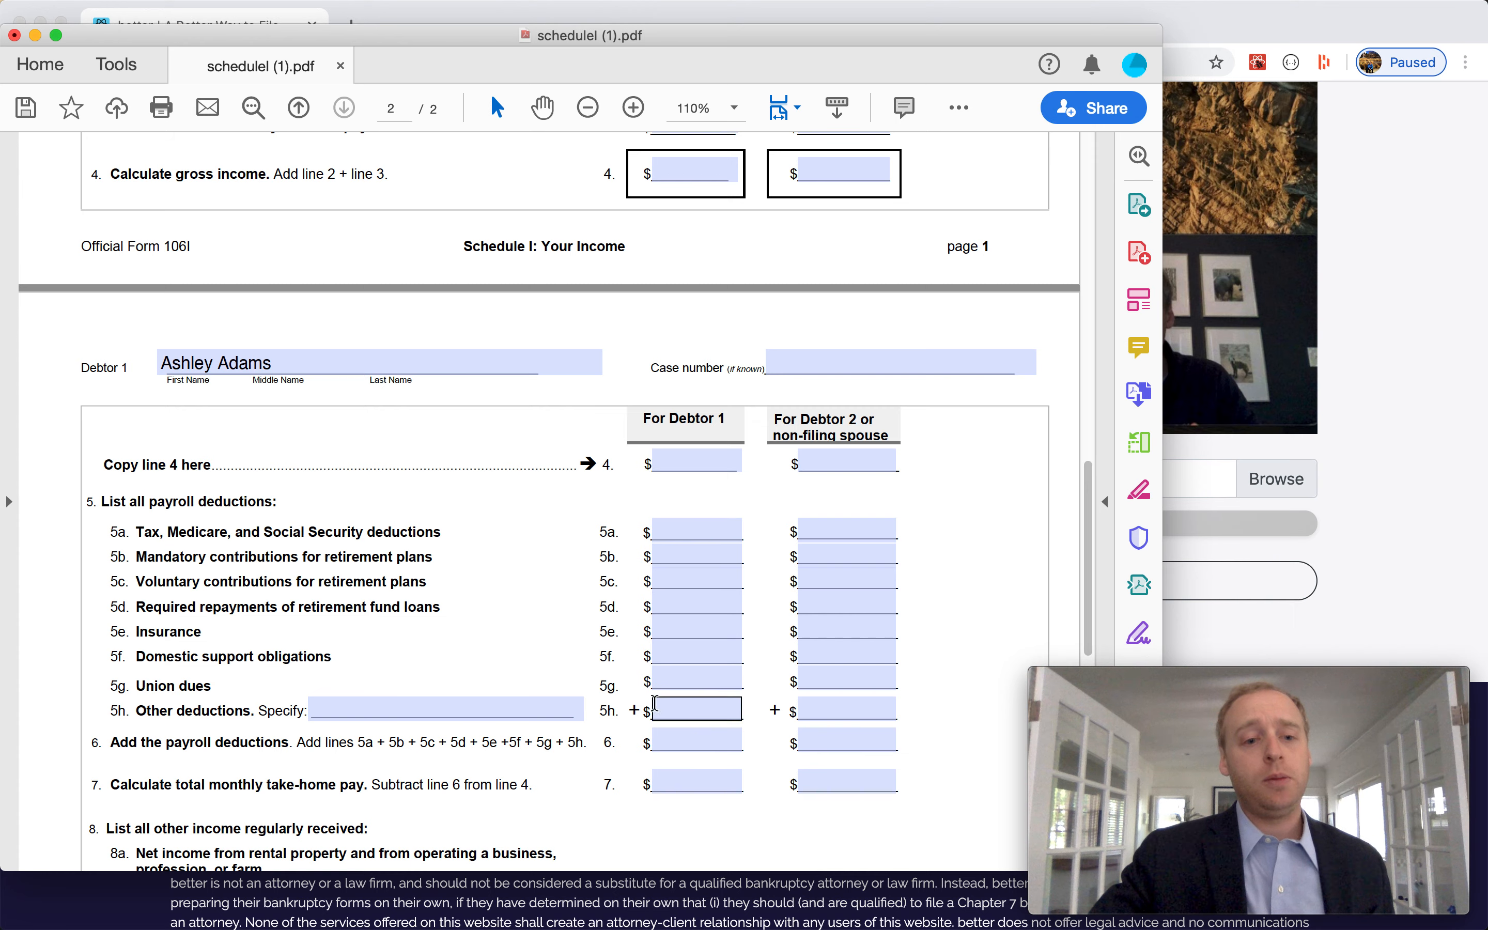
scroll(552, 537, up, 3)
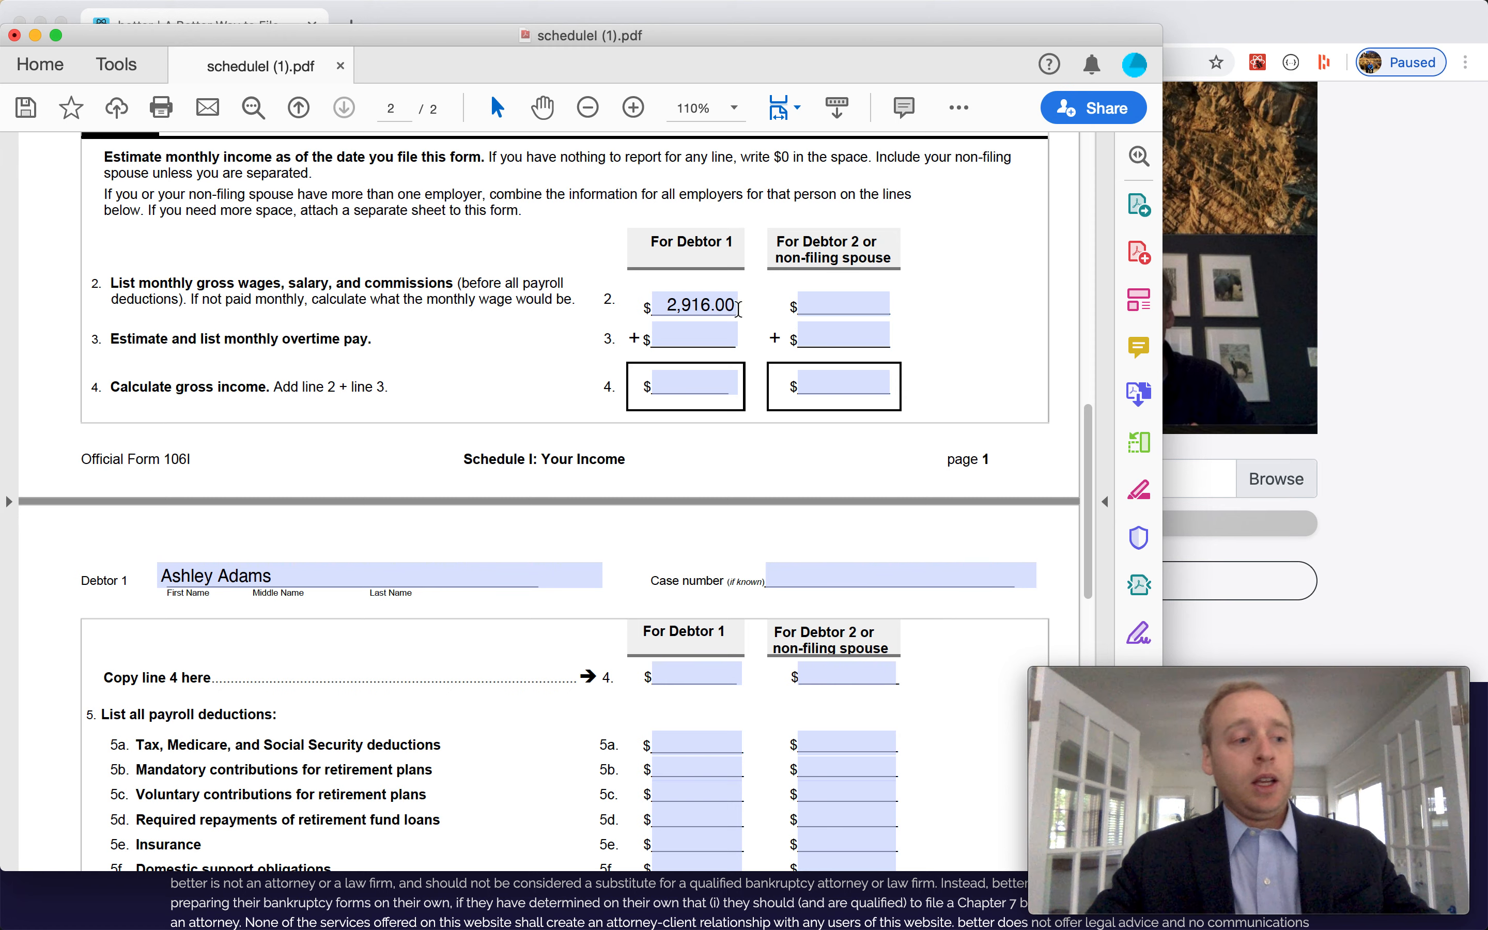
click(705, 339)
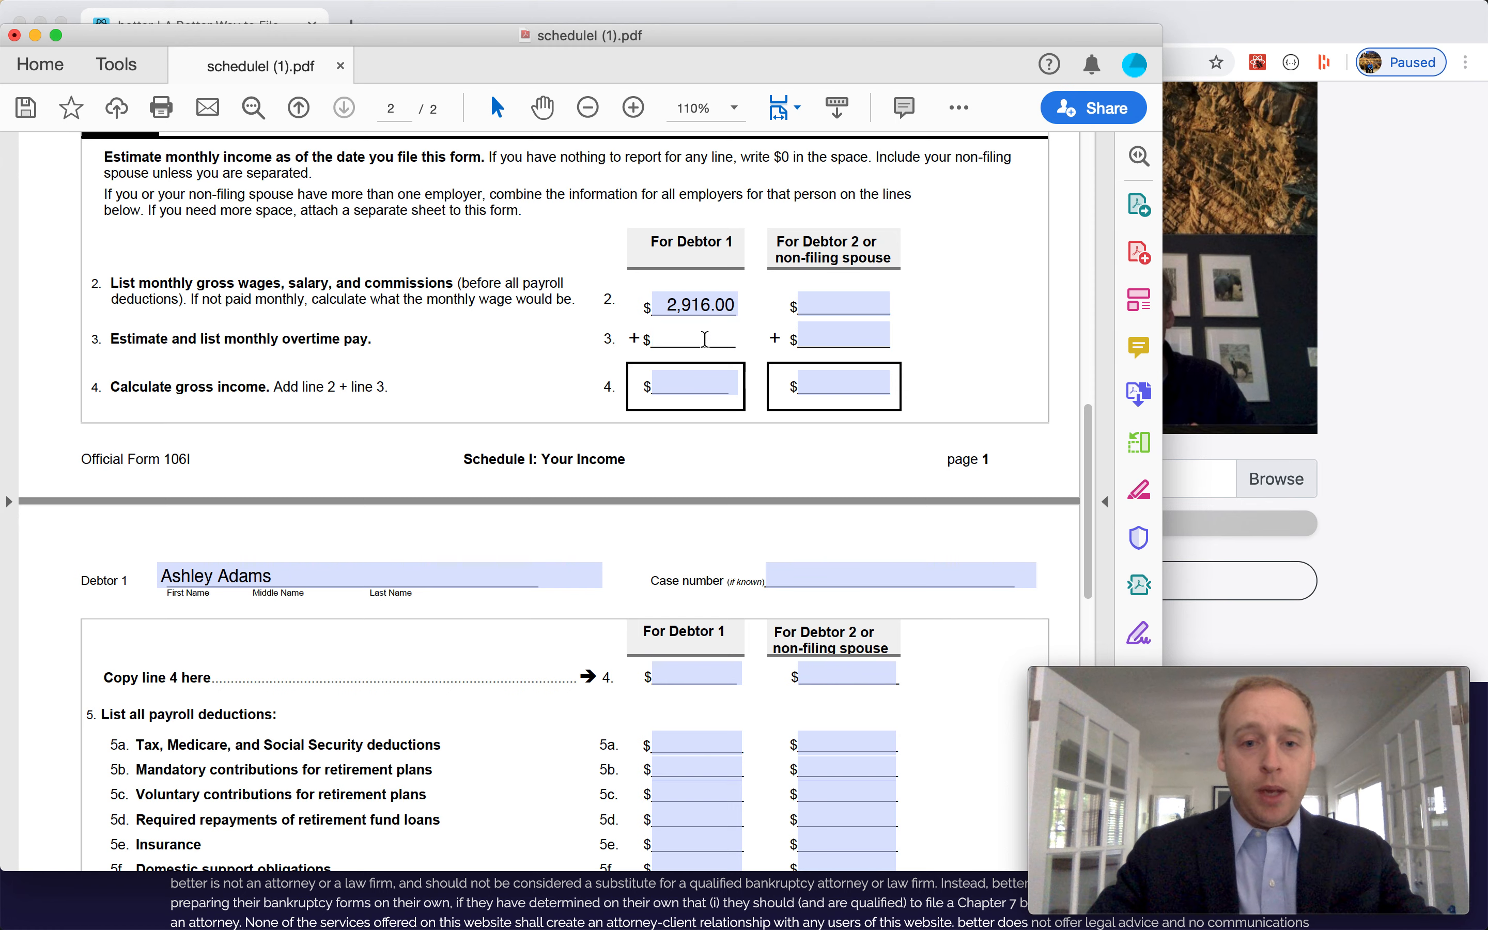
text(0.00)
Step: Enter 2916 as Debtor 1's gross income on line 4 and copy it to the "Copy line 4 here" field on page 2
click(695, 370)
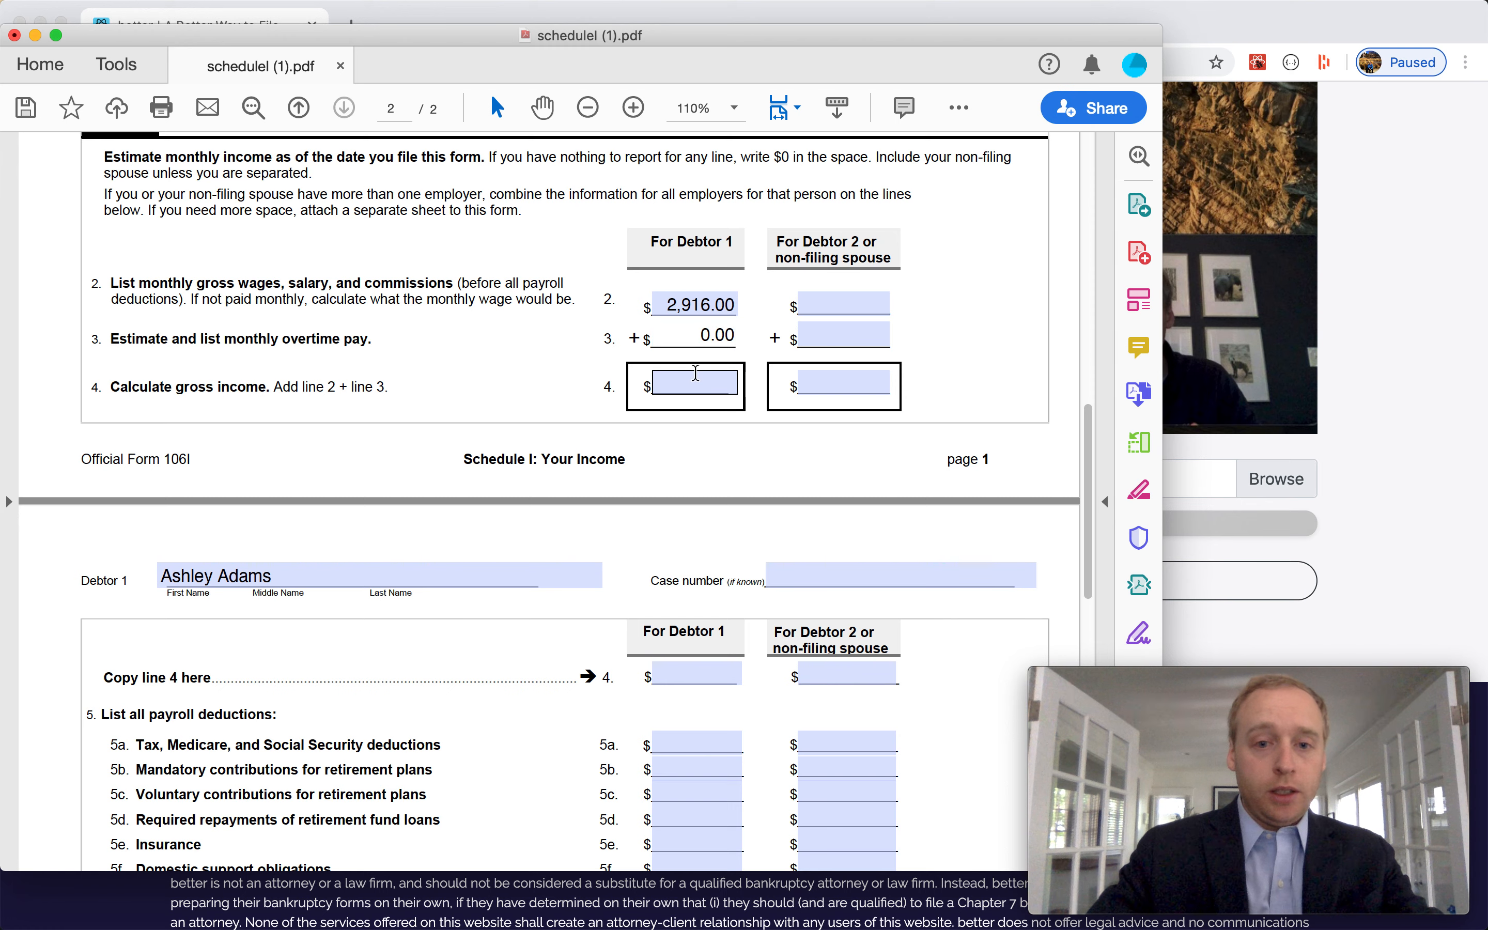
text(2916)
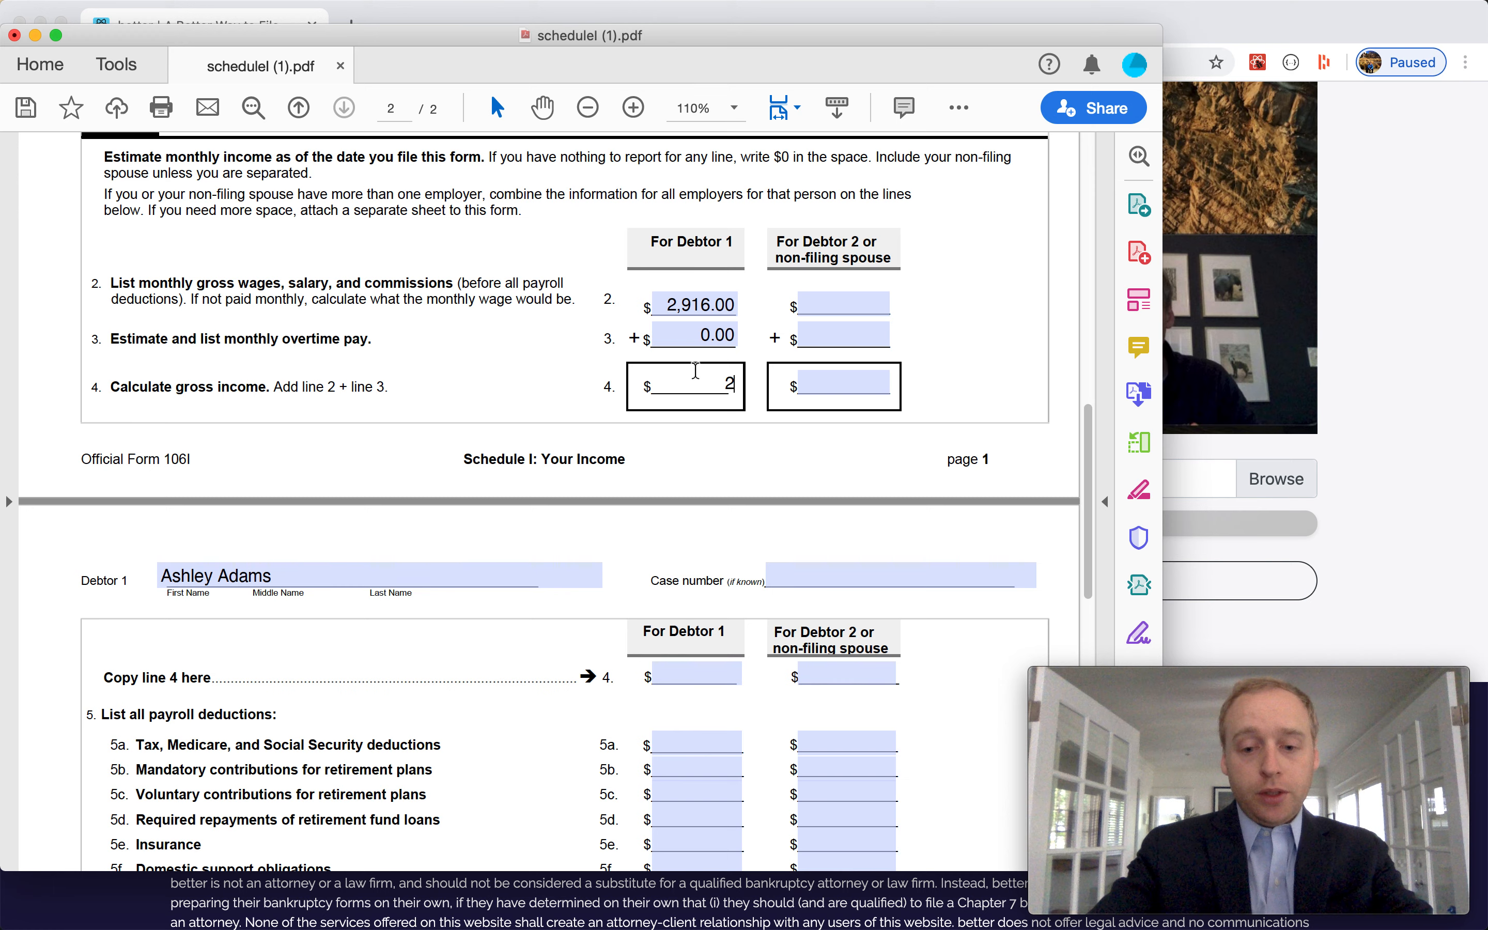
scroll(488, 428, down, 5)
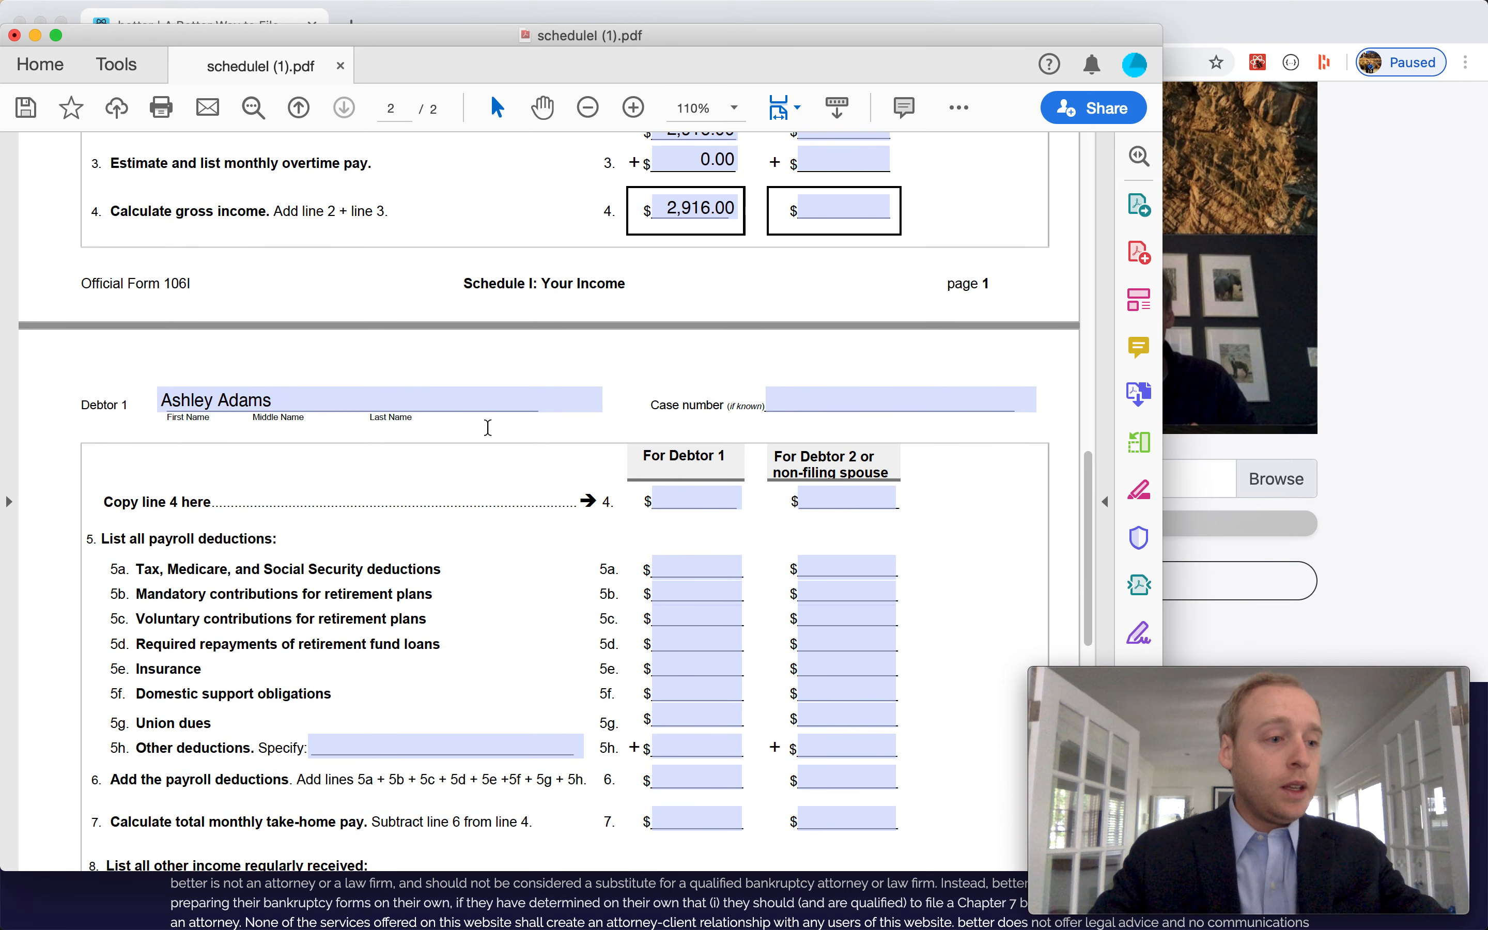
click(698, 498)
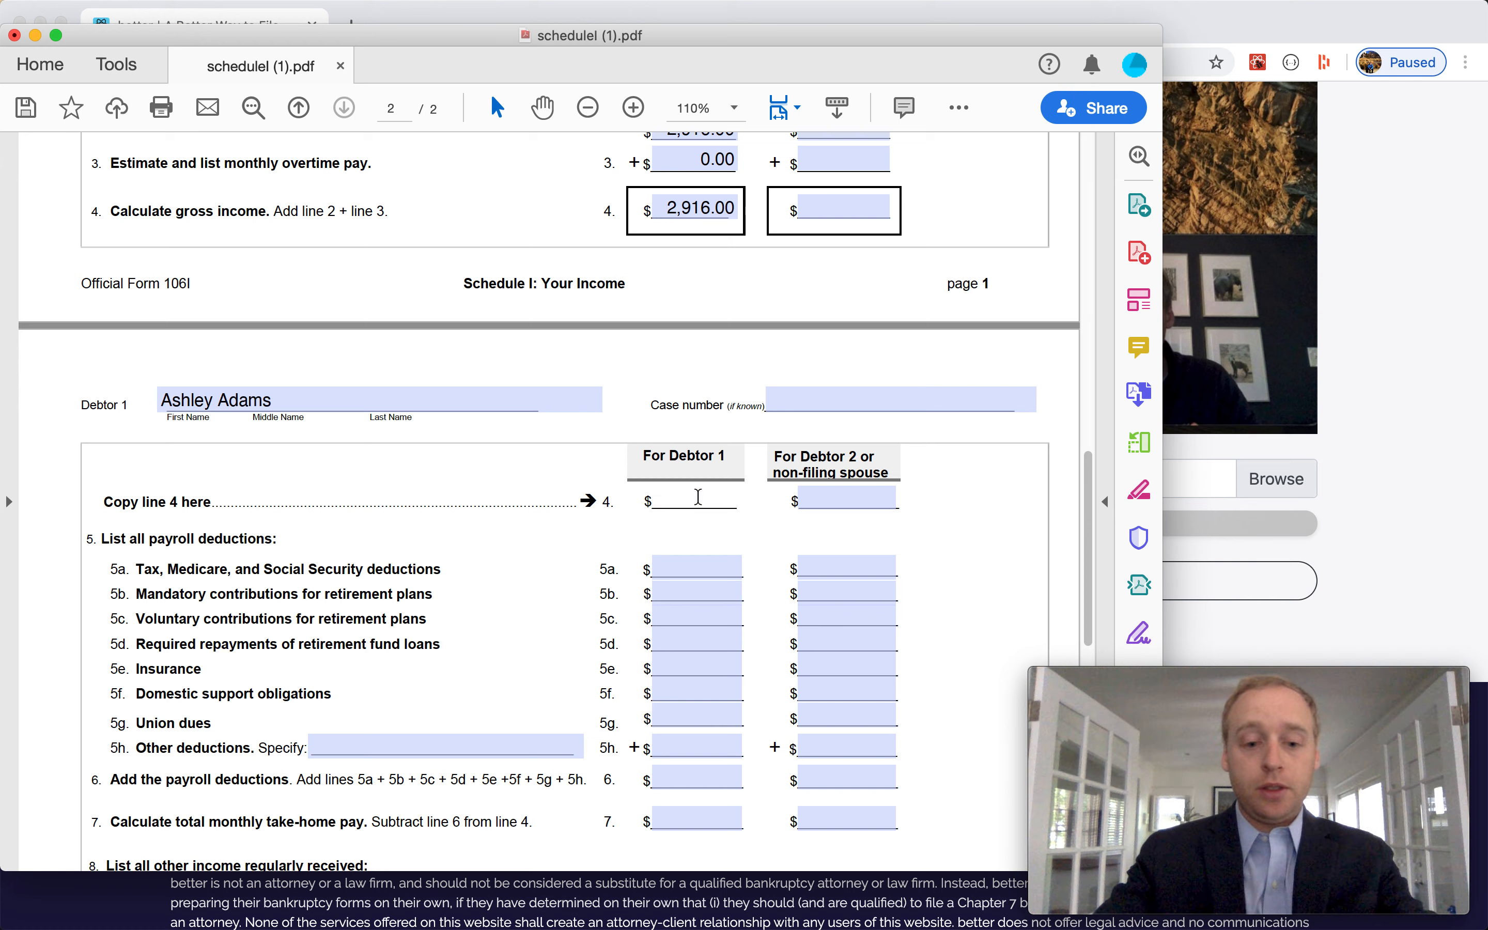
text(2916)
key(Tab)
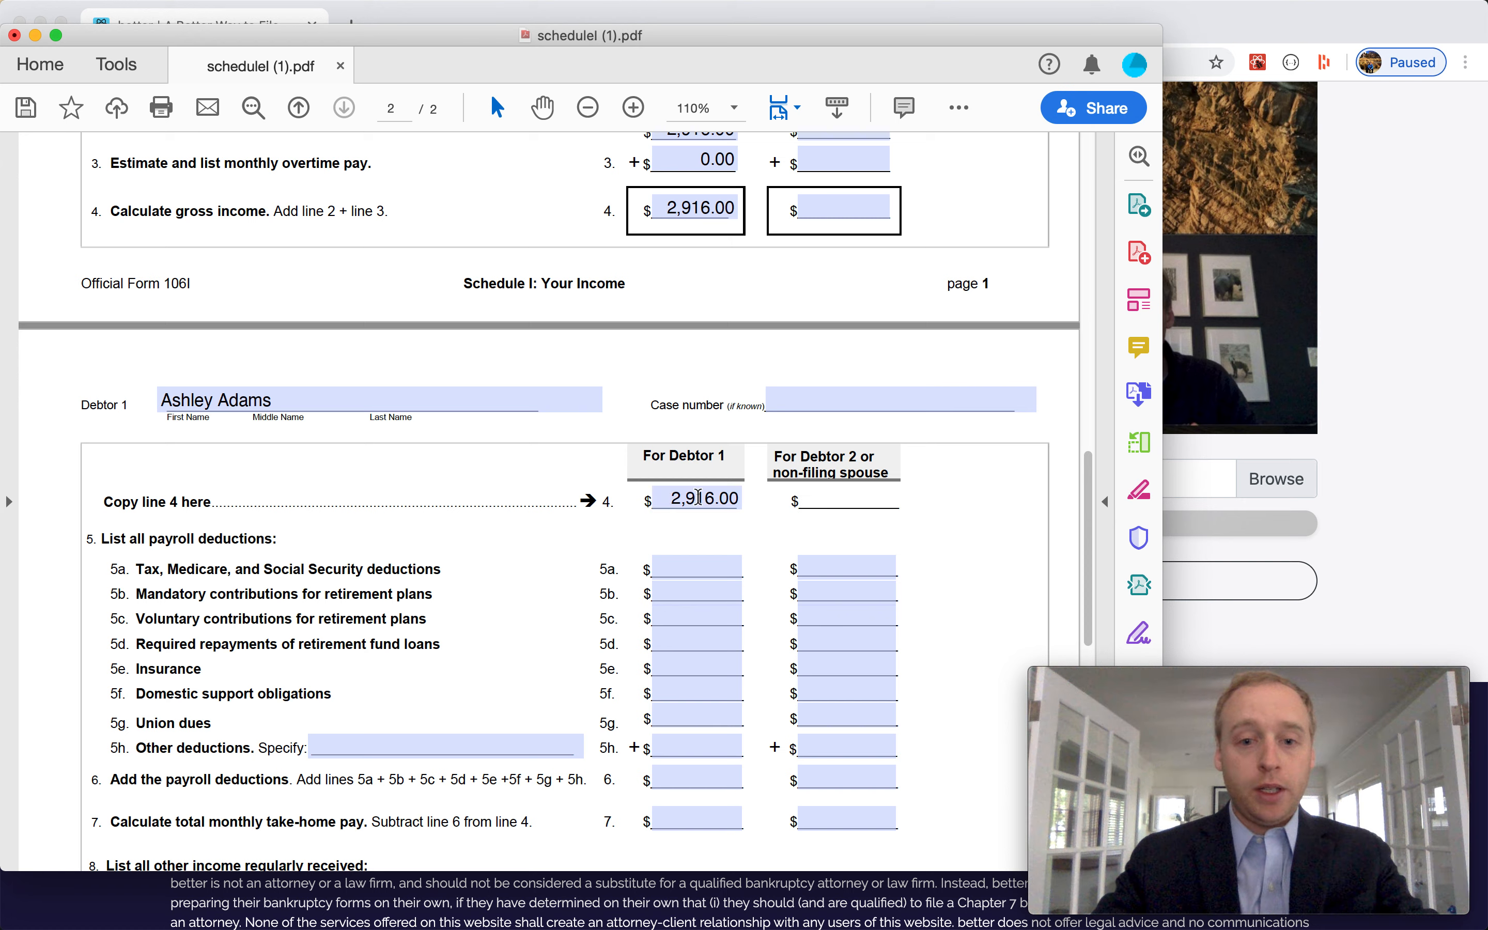
Step: Enter 533 as Debtor 1's tax, Medicare, and Social Security deductions on line 5a
click(709, 559)
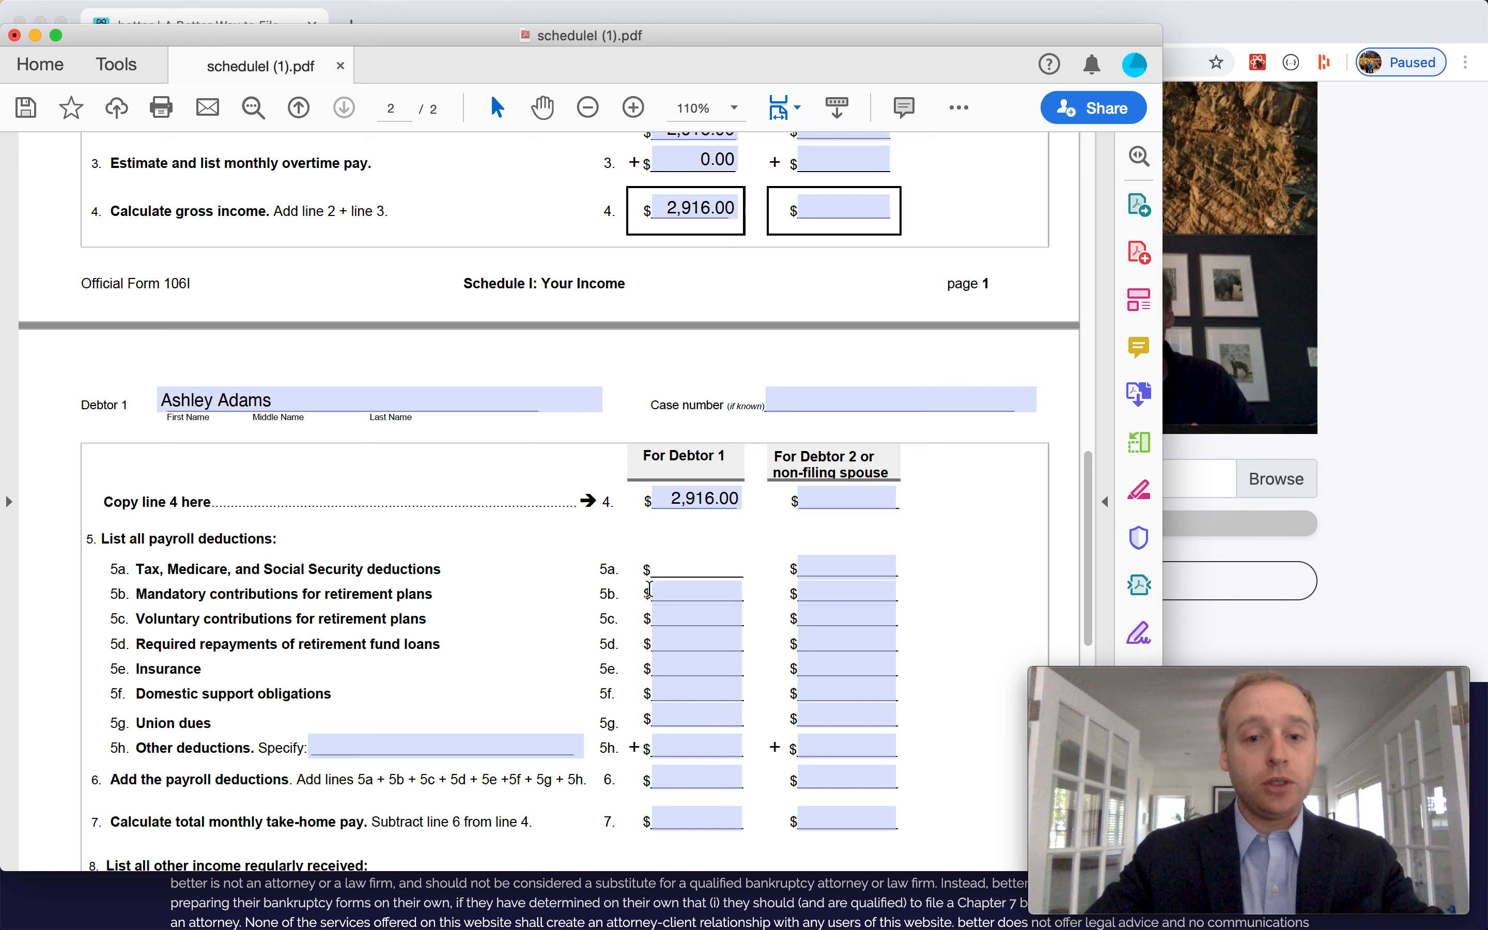
text(533)
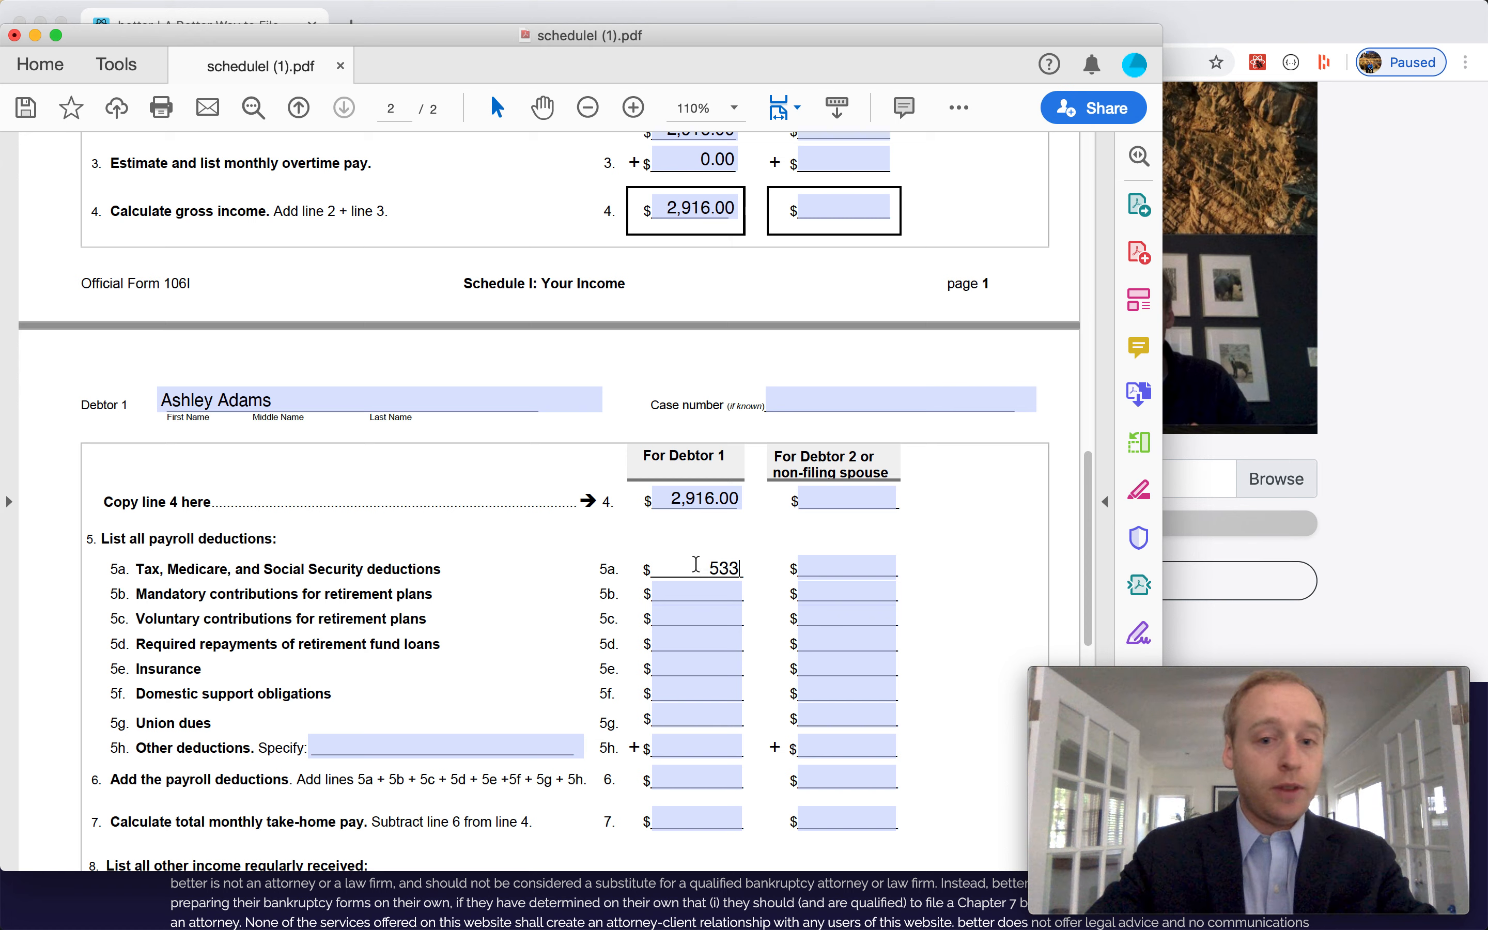
key(Tab)
Step: Enter 0.00 for Debtor 1's mandatory and voluntary retirement plan contributions on lines 5b and 5c
click(699, 594)
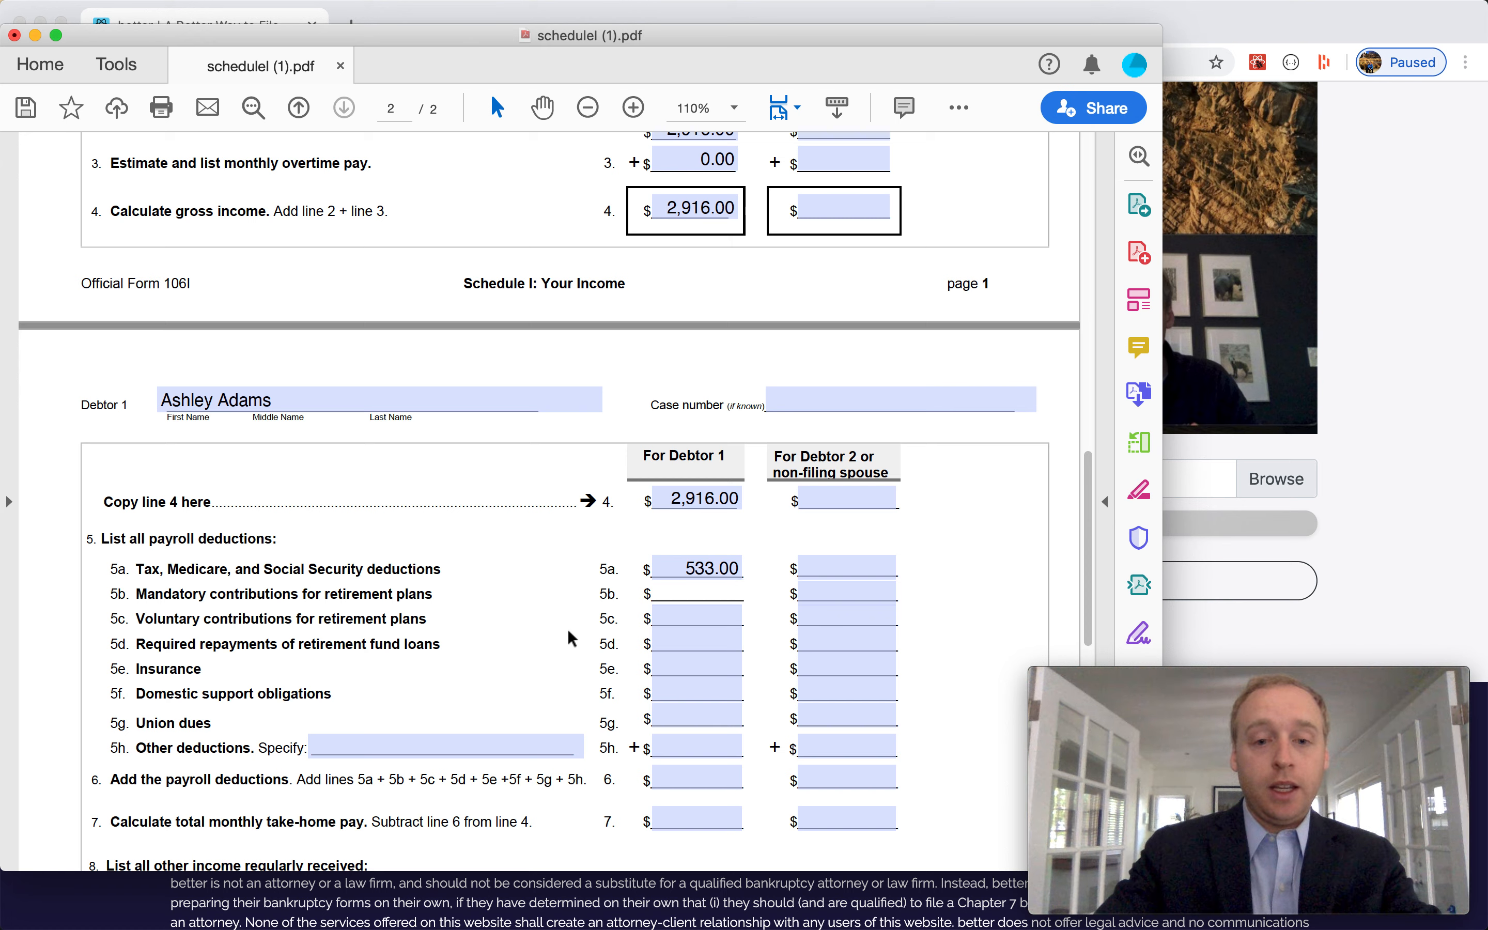
text(0.00)
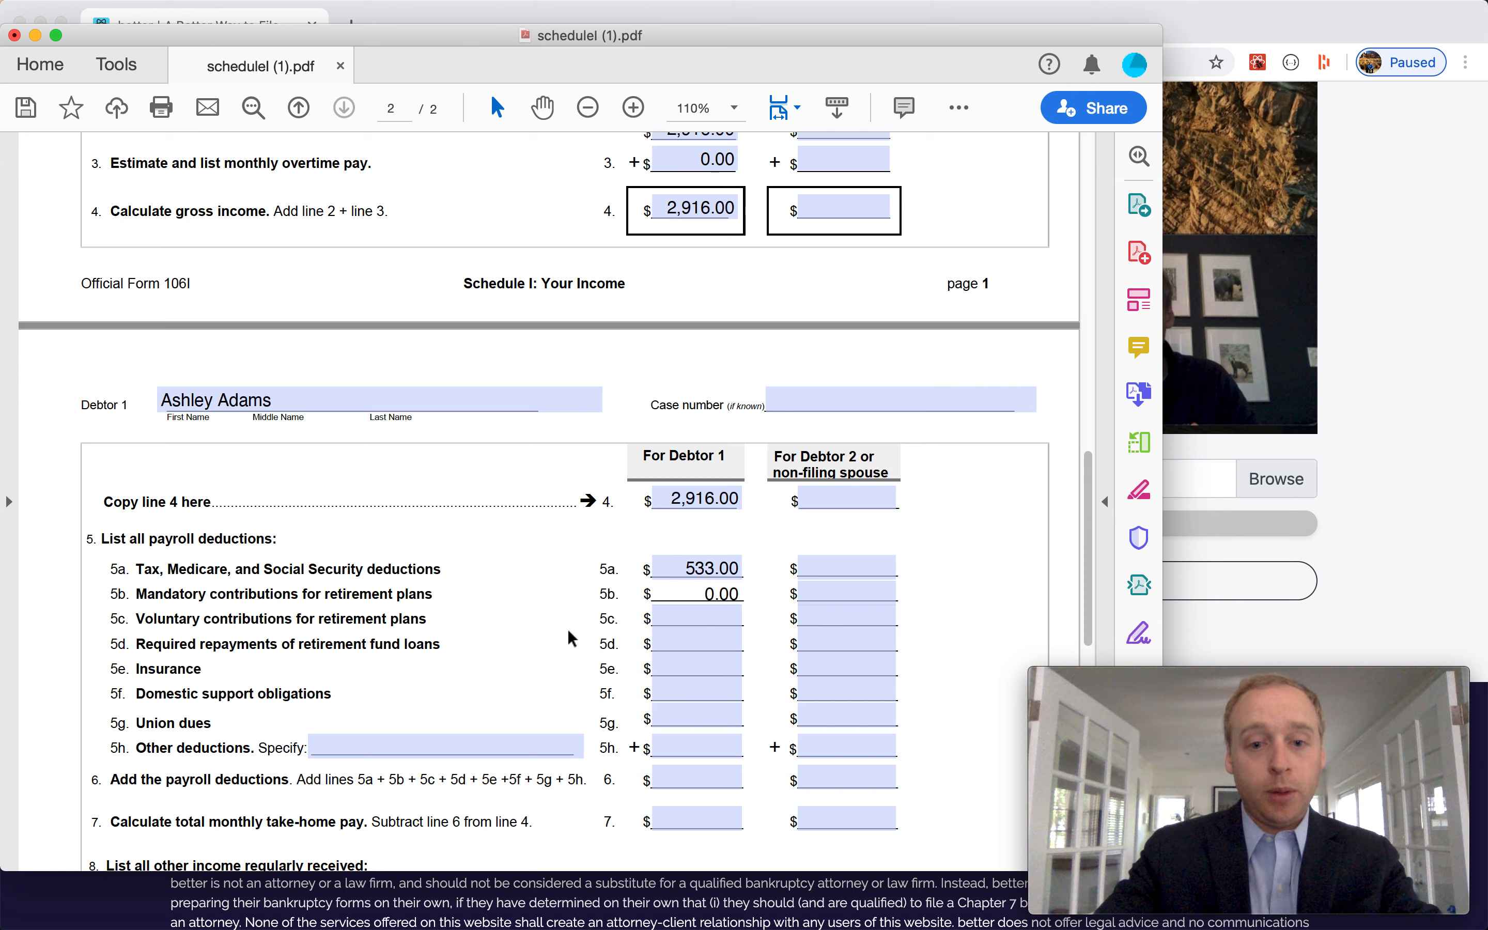
click(708, 620)
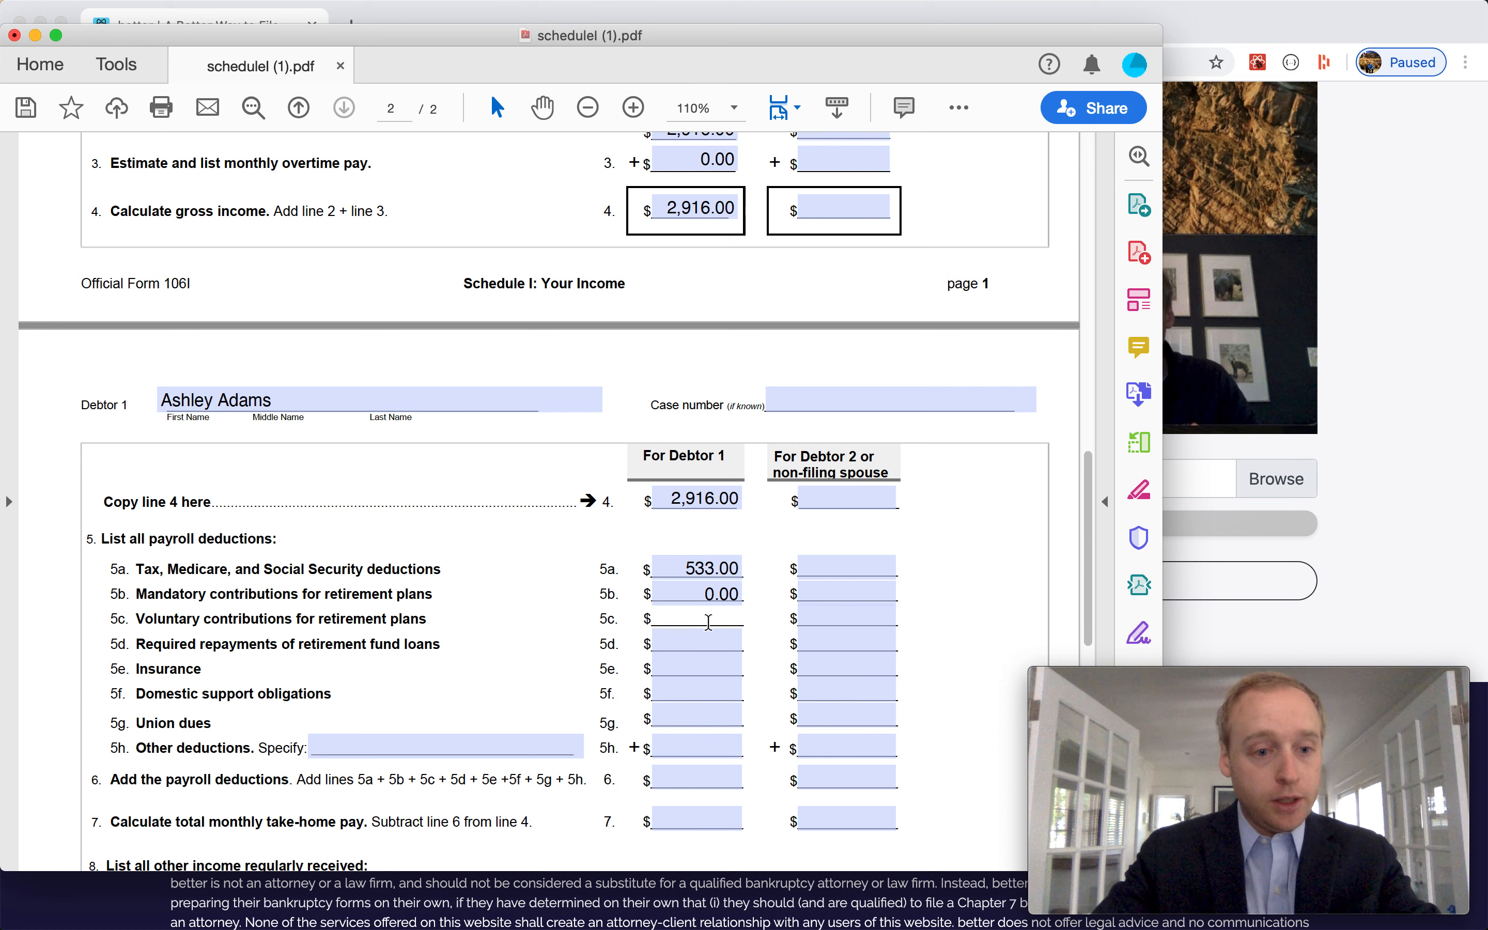
text(0.00)
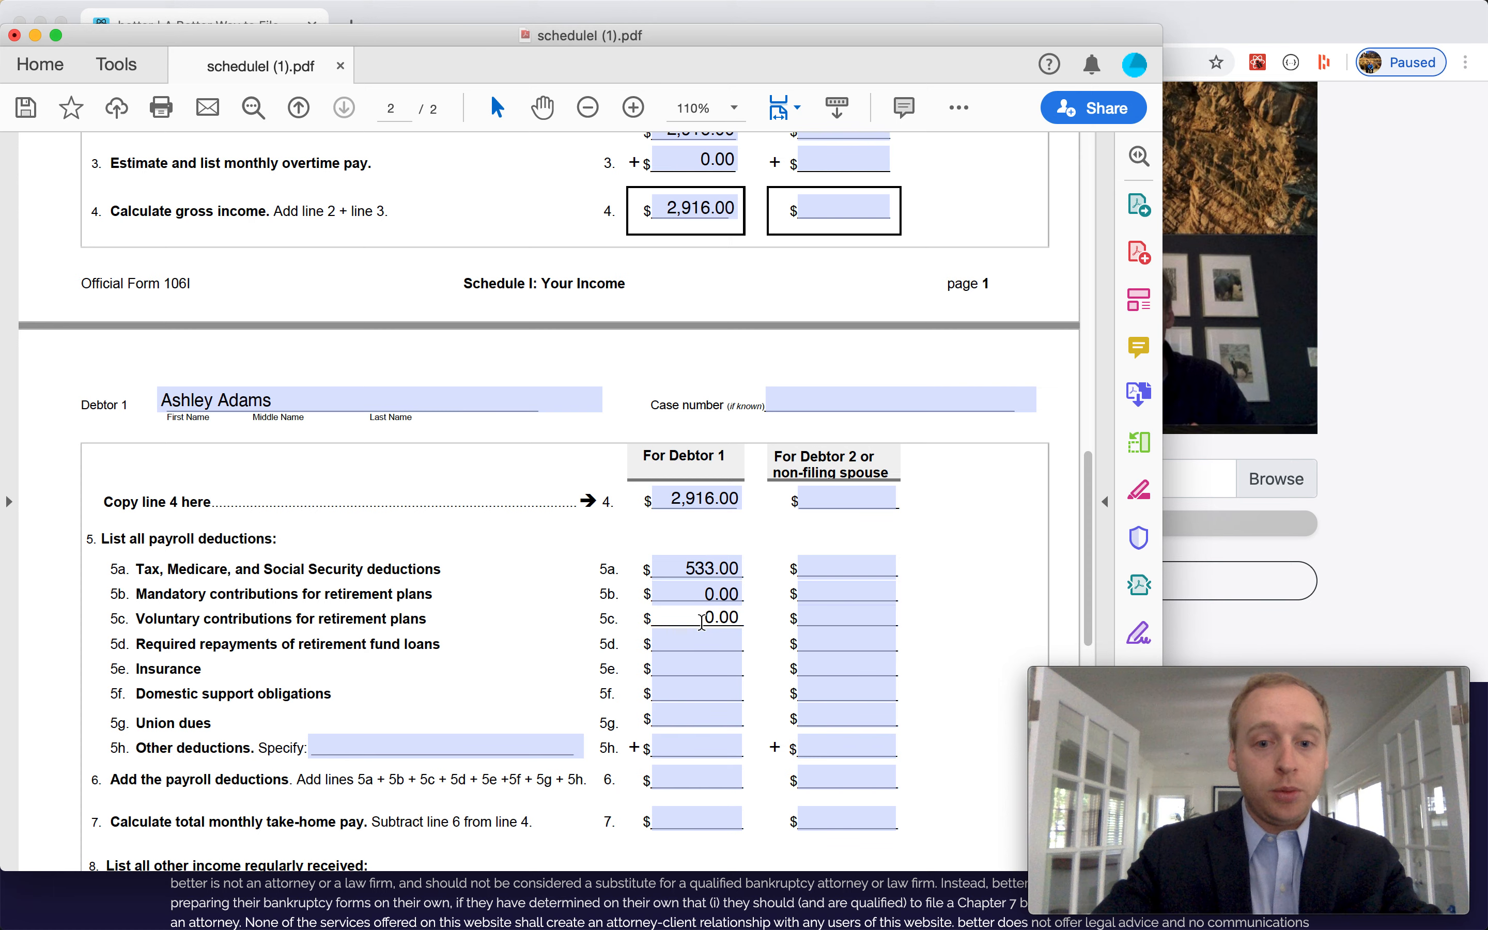
click(563, 620)
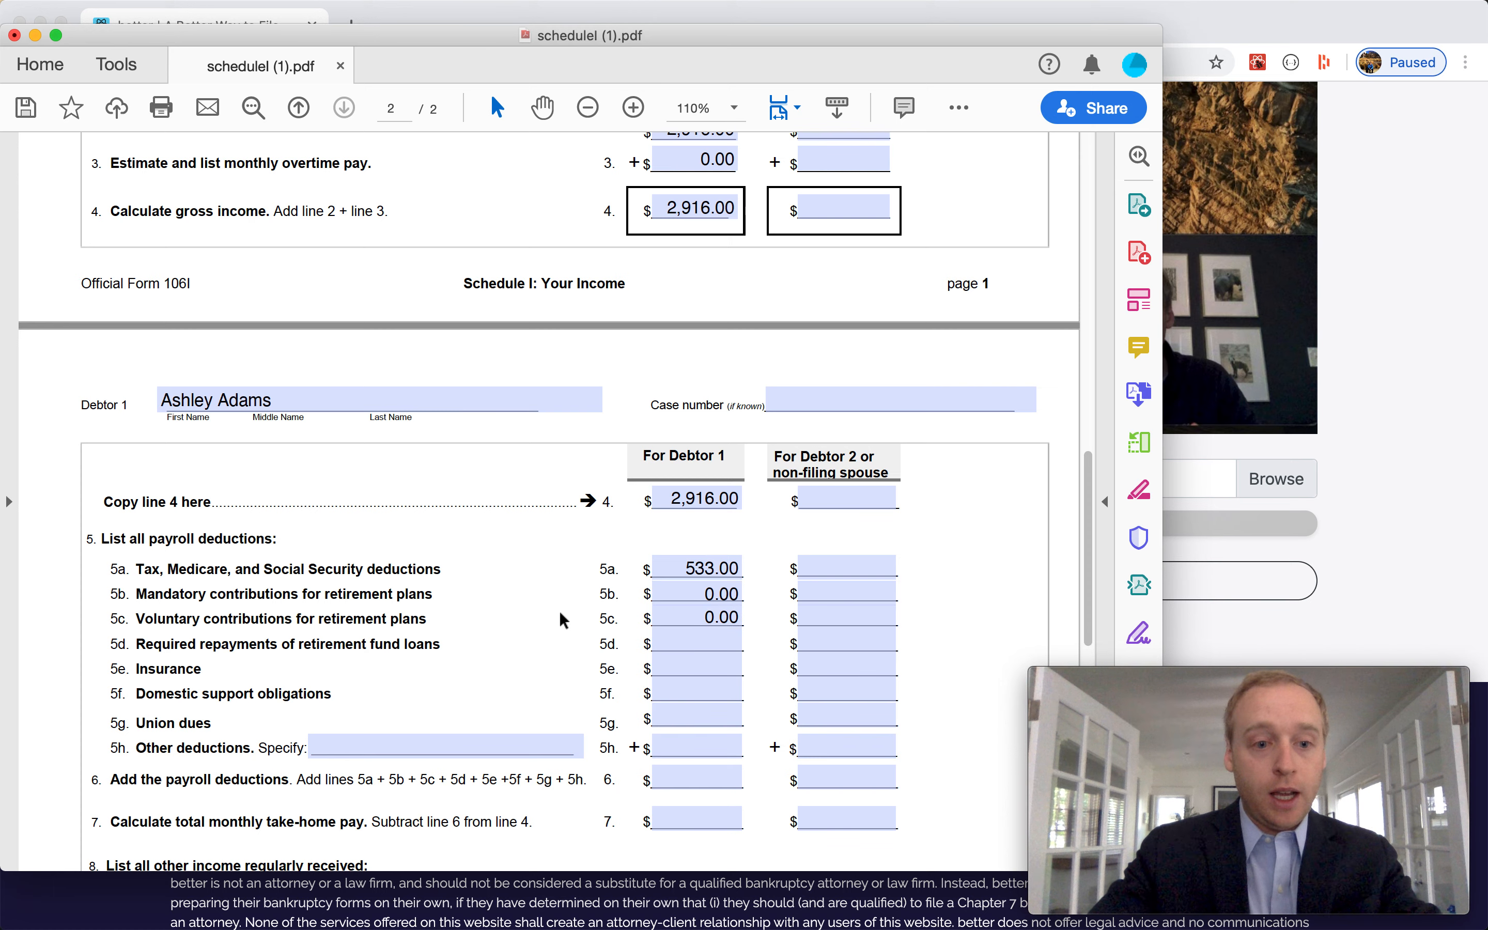
Step: Enter 0.00 for Debtor 1's required repayments of retirement fund loans on line 5d
scroll(563, 620, down, 2)
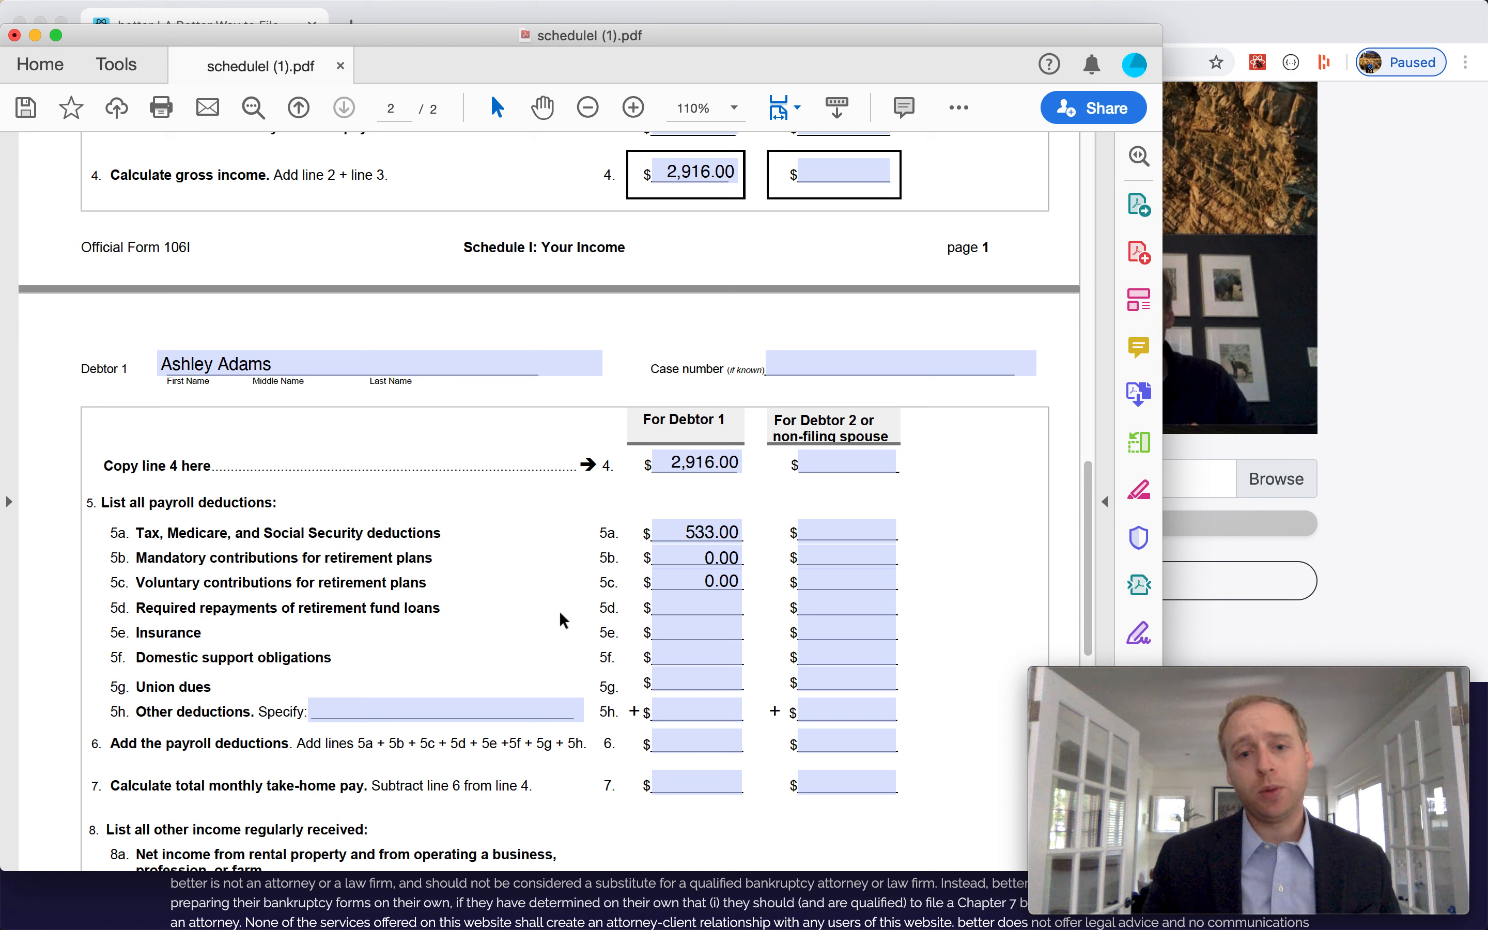
click(695, 615)
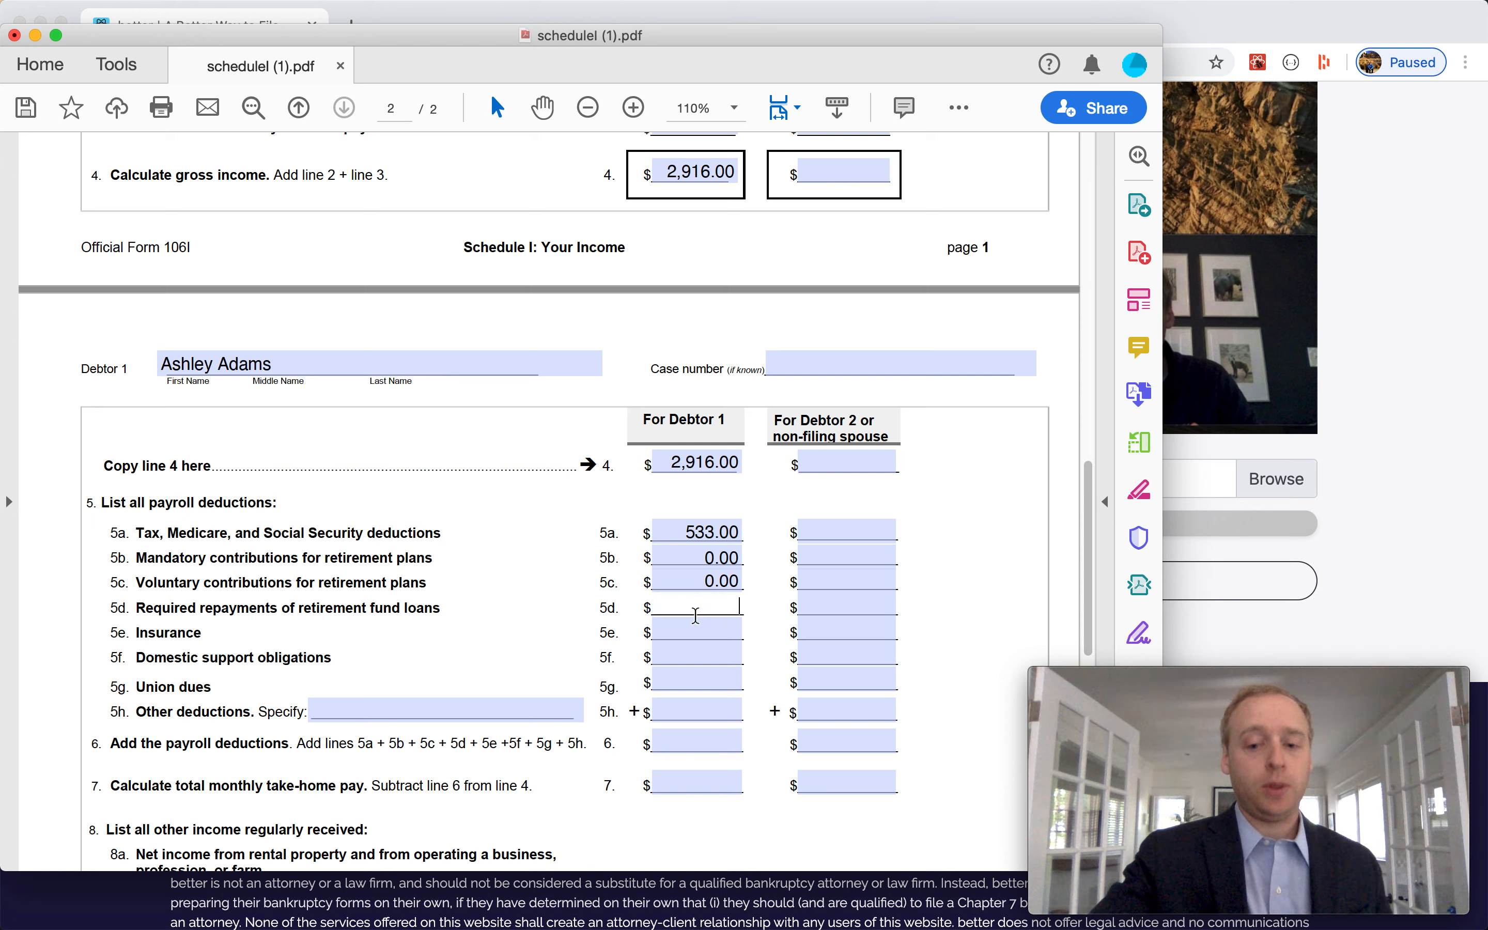
text(0.00)
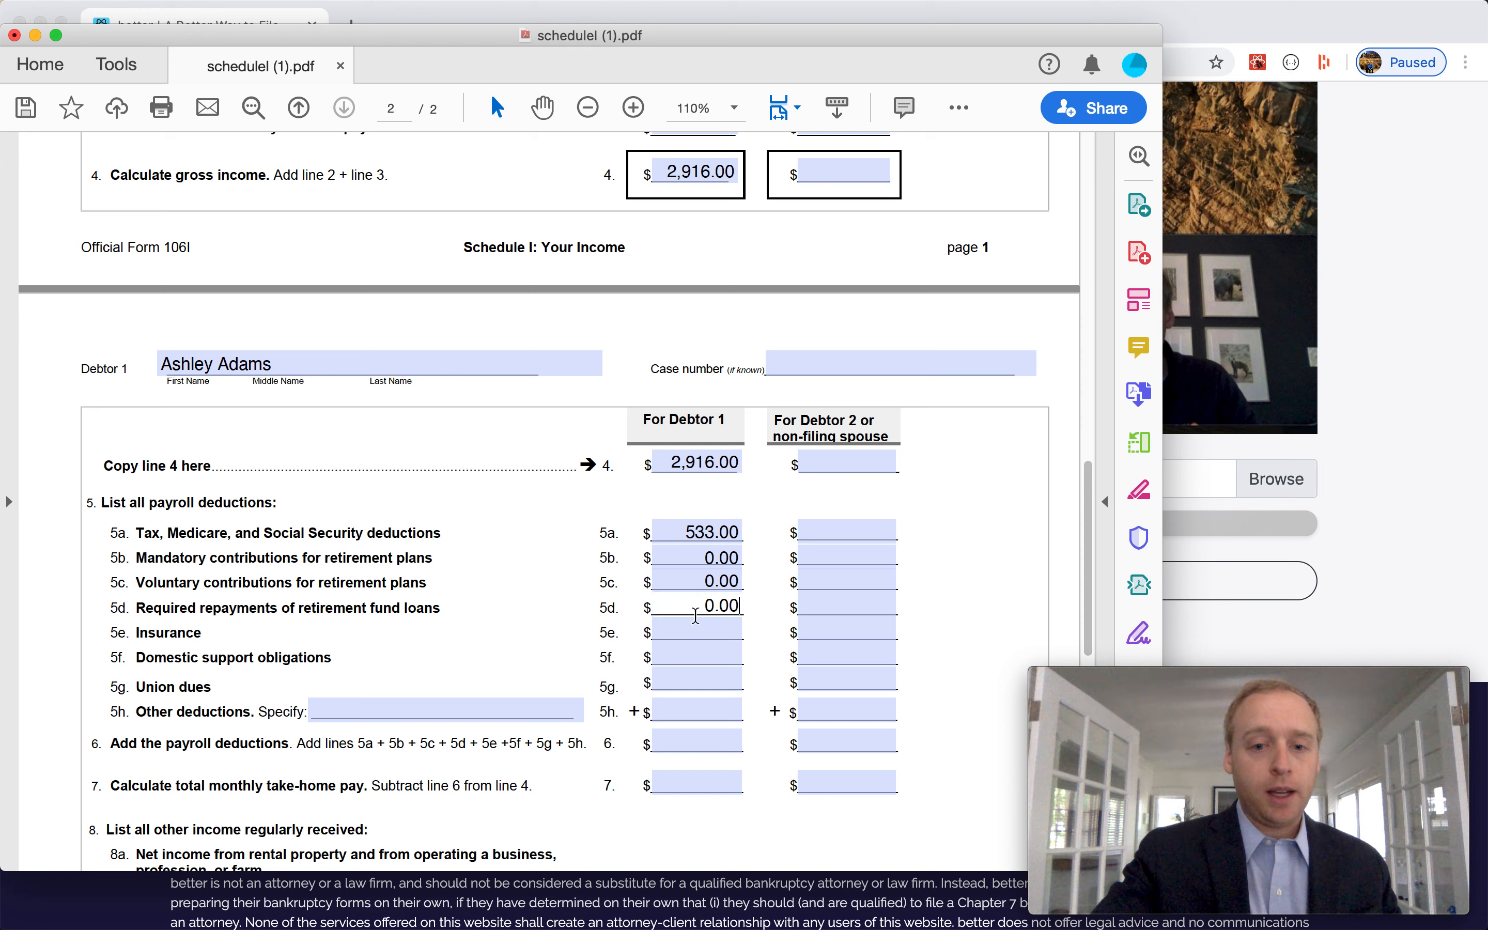
click(544, 576)
Step: Enter 126 as Debtor 1's insurance deduction on line 5e
scroll(544, 575, down, 1)
scroll(547, 578, down, 1)
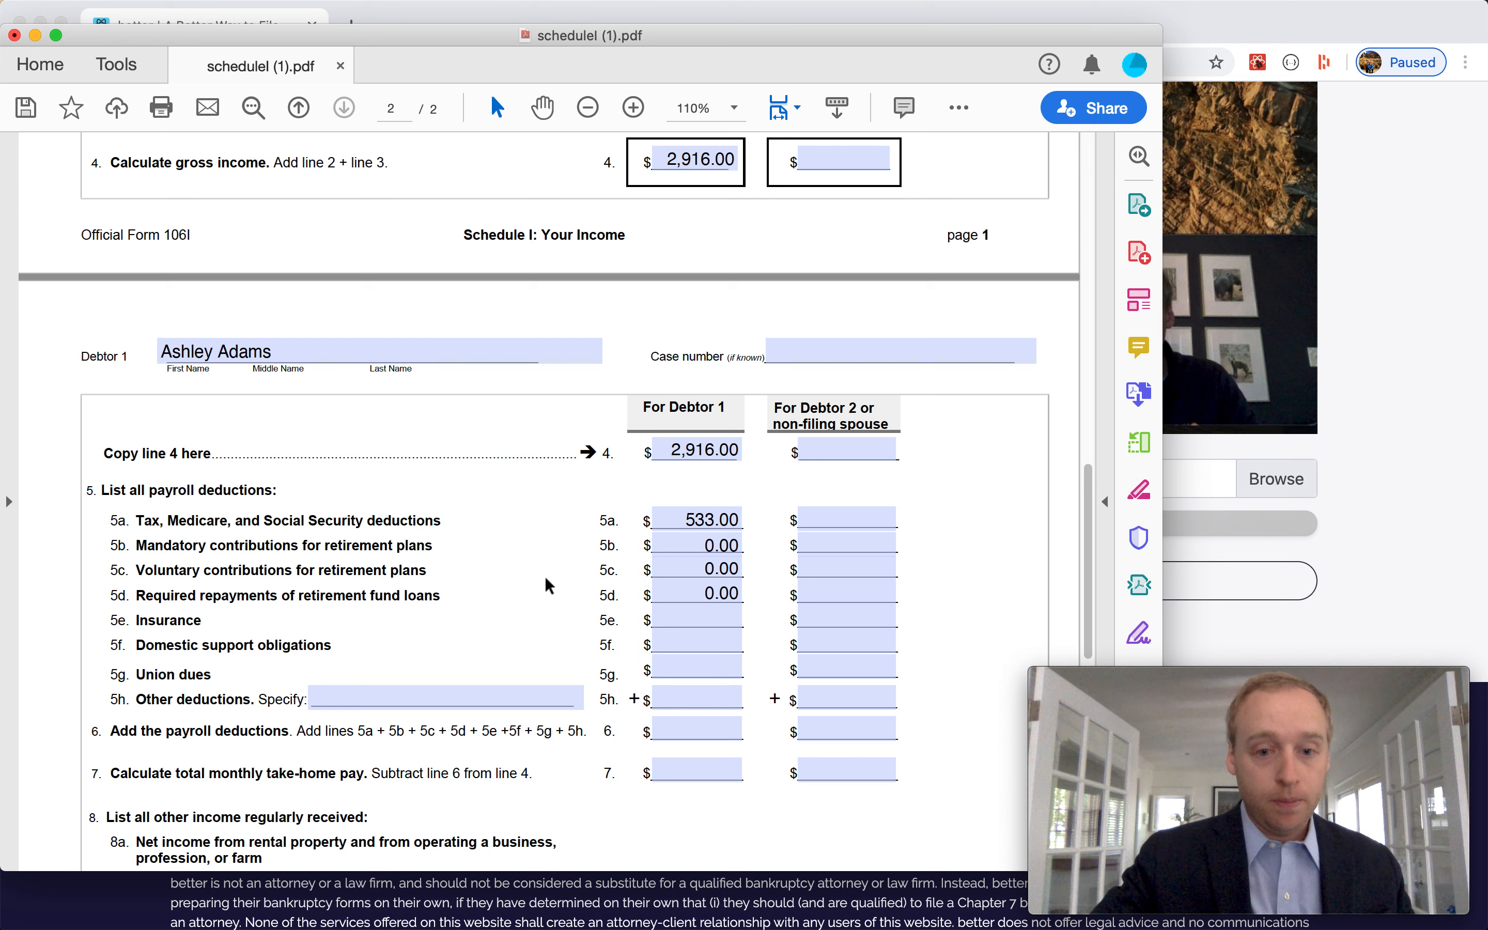
scroll(546, 579, down, 2)
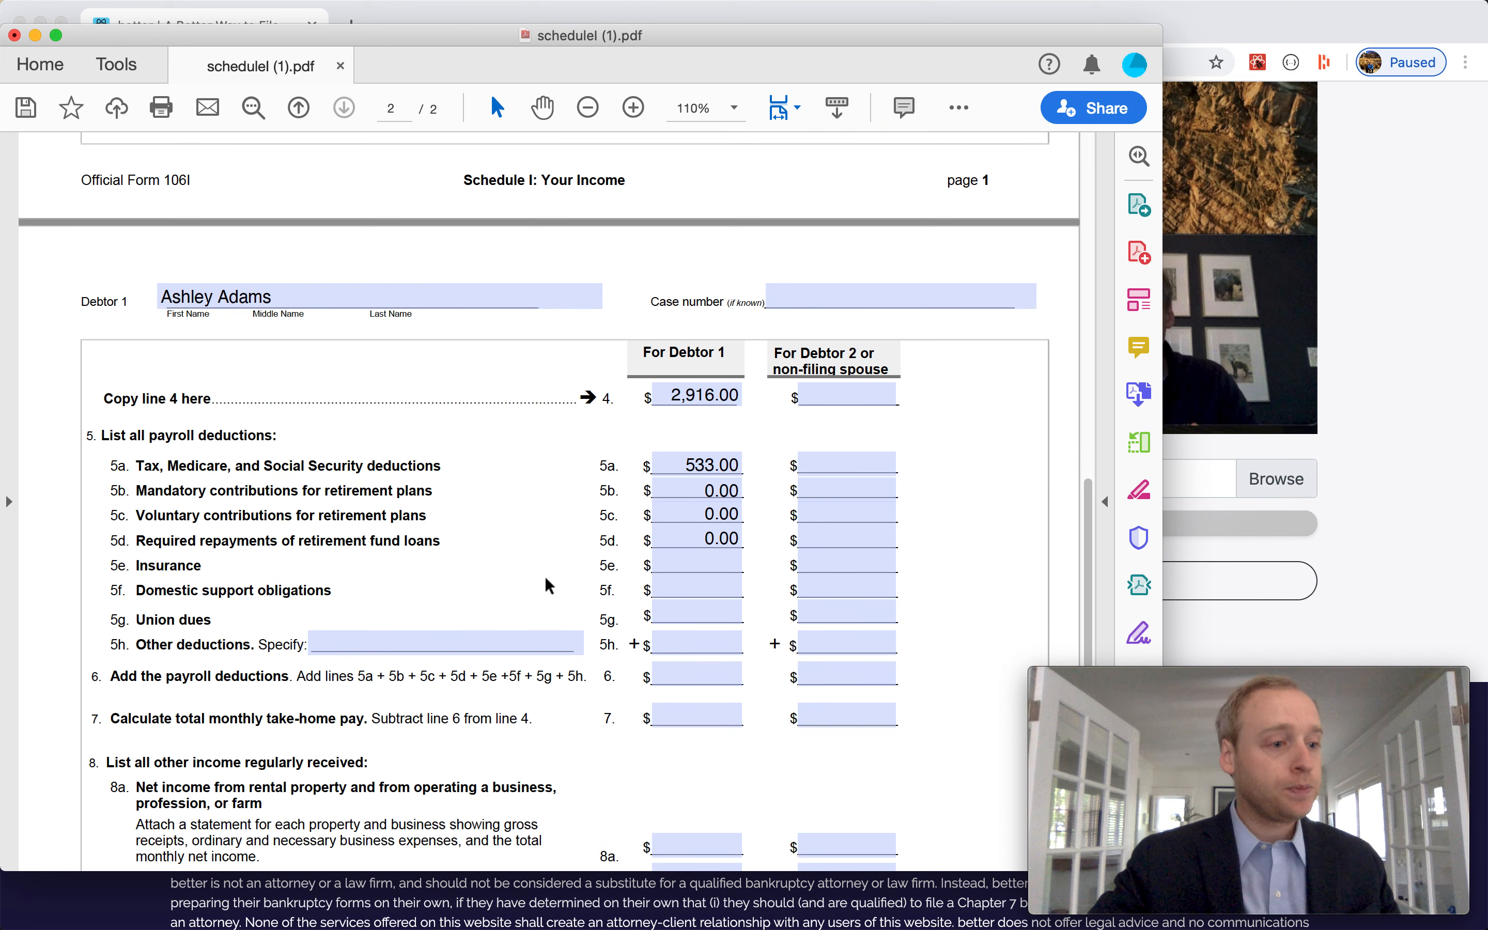
click(695, 566)
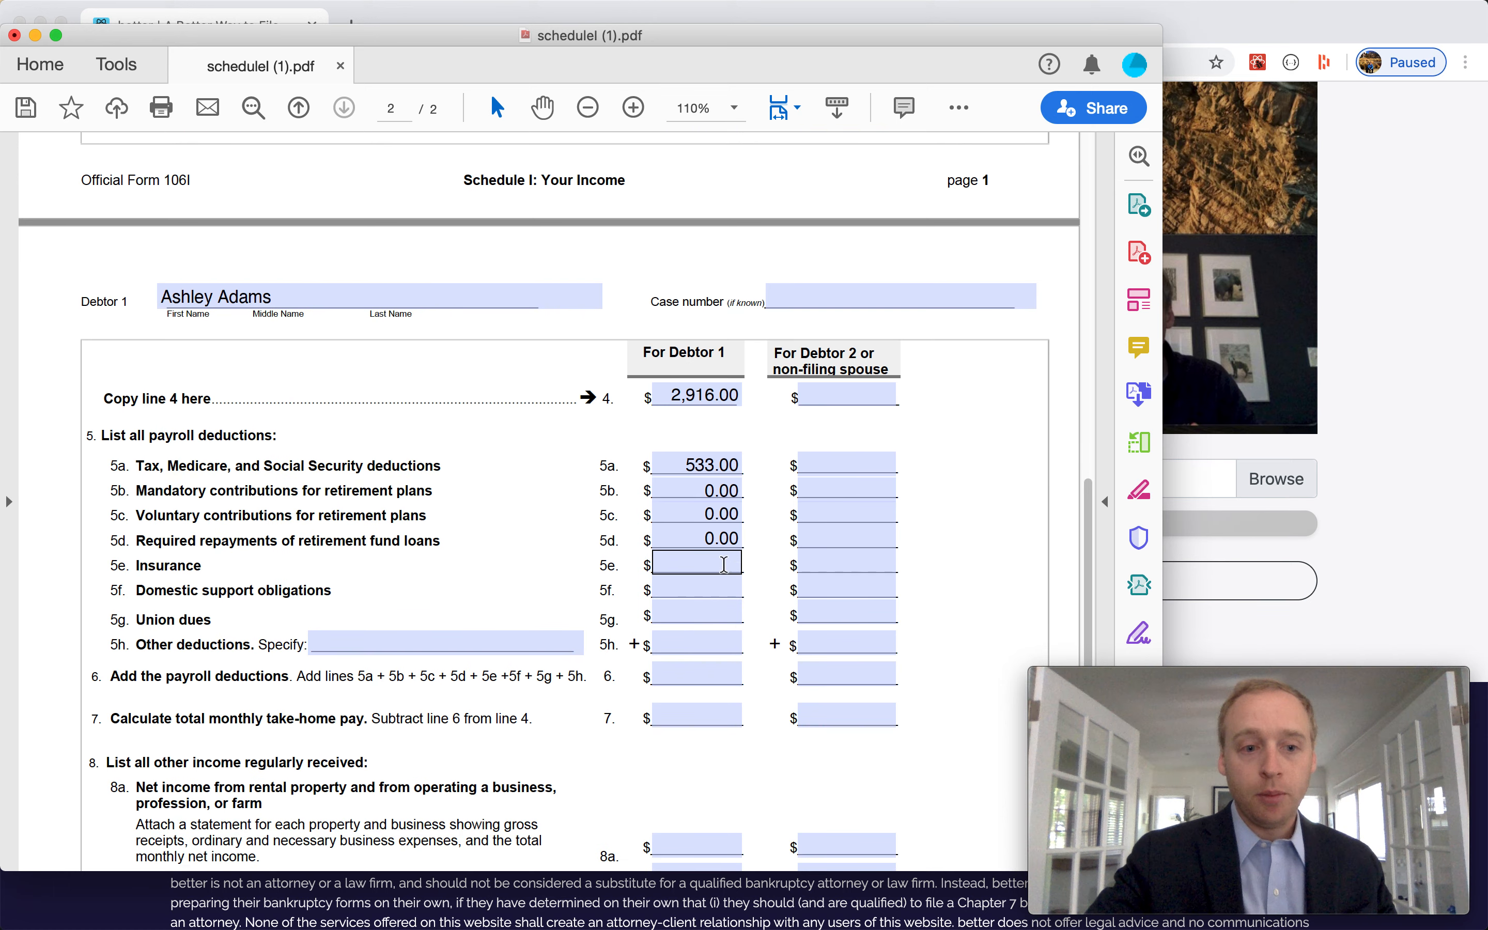
text(126)
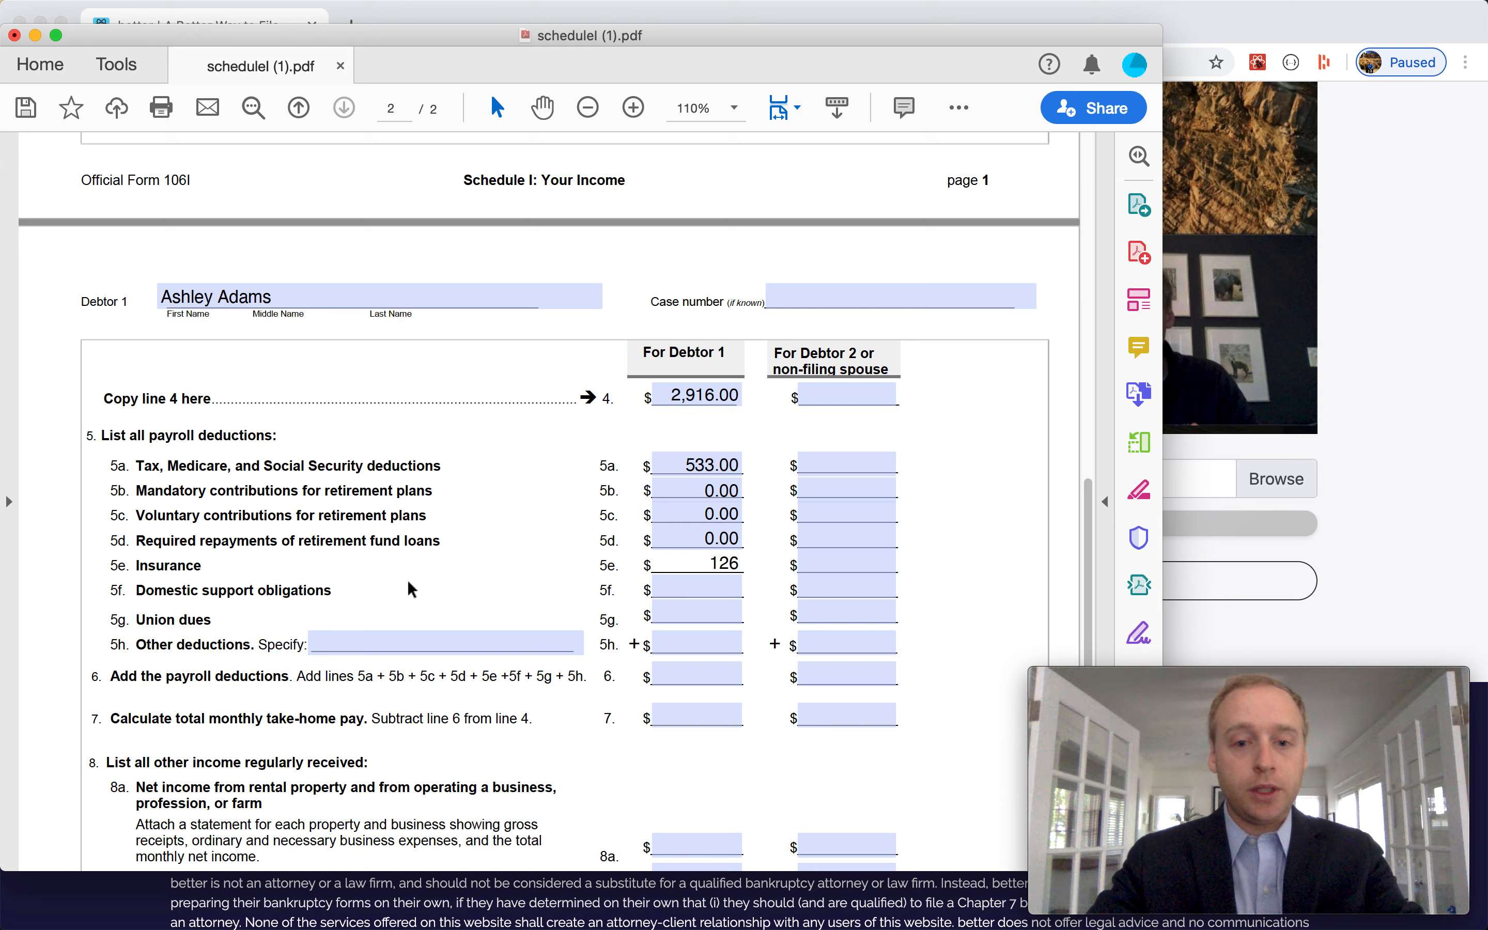
click(491, 555)
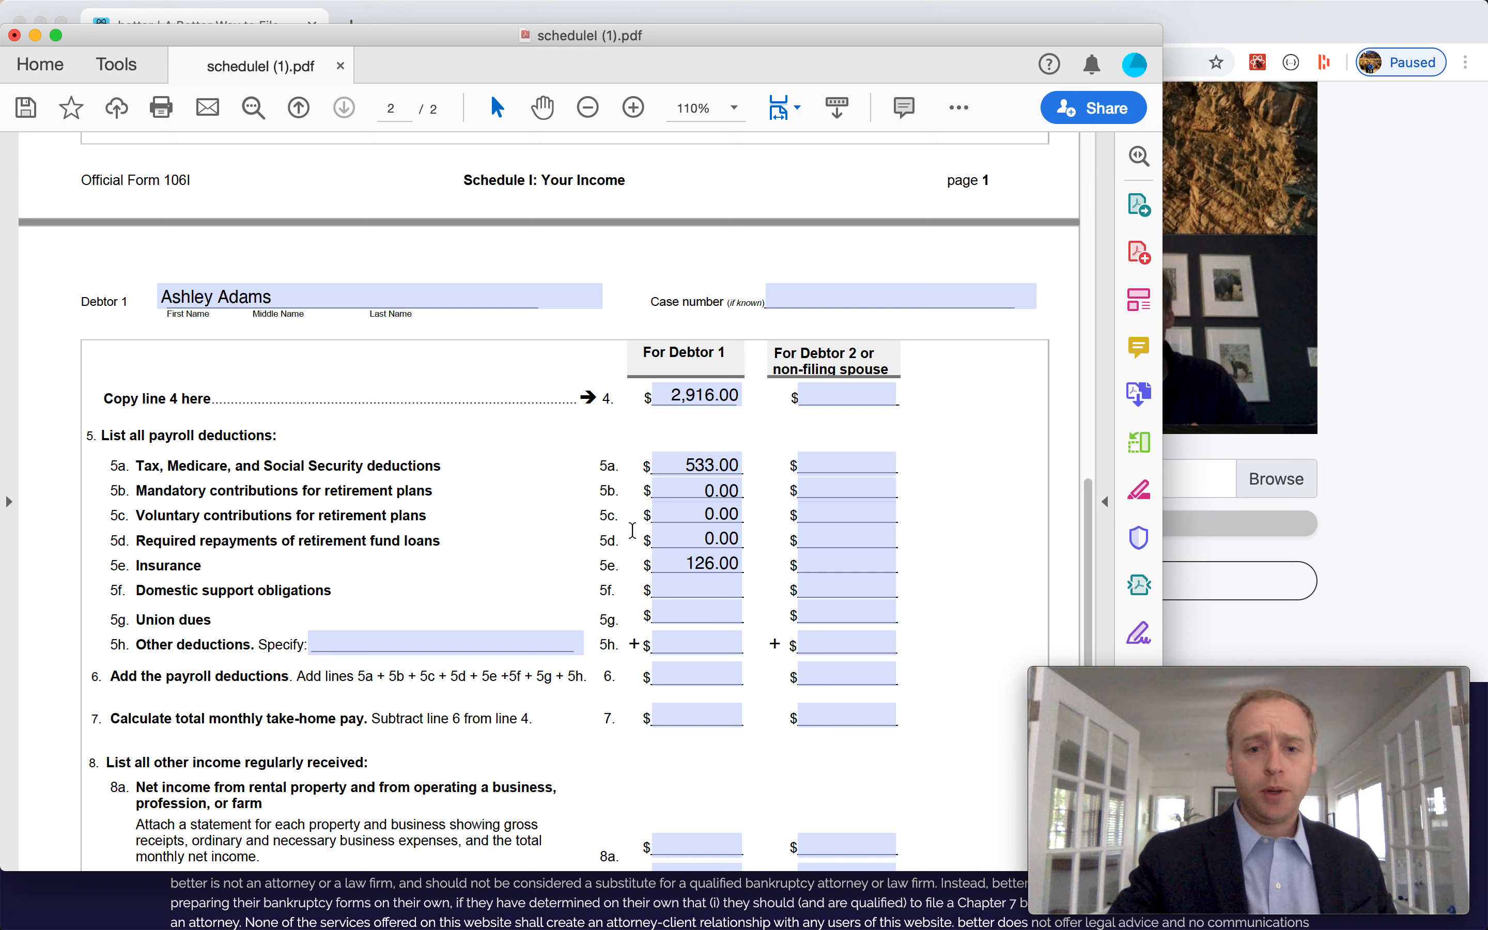
Step: Enter 0.00 for Debtor 1's domestic support obligations, union dues and other deductions on lines 5f, 5g and 5h
click(699, 589)
text(0.00)
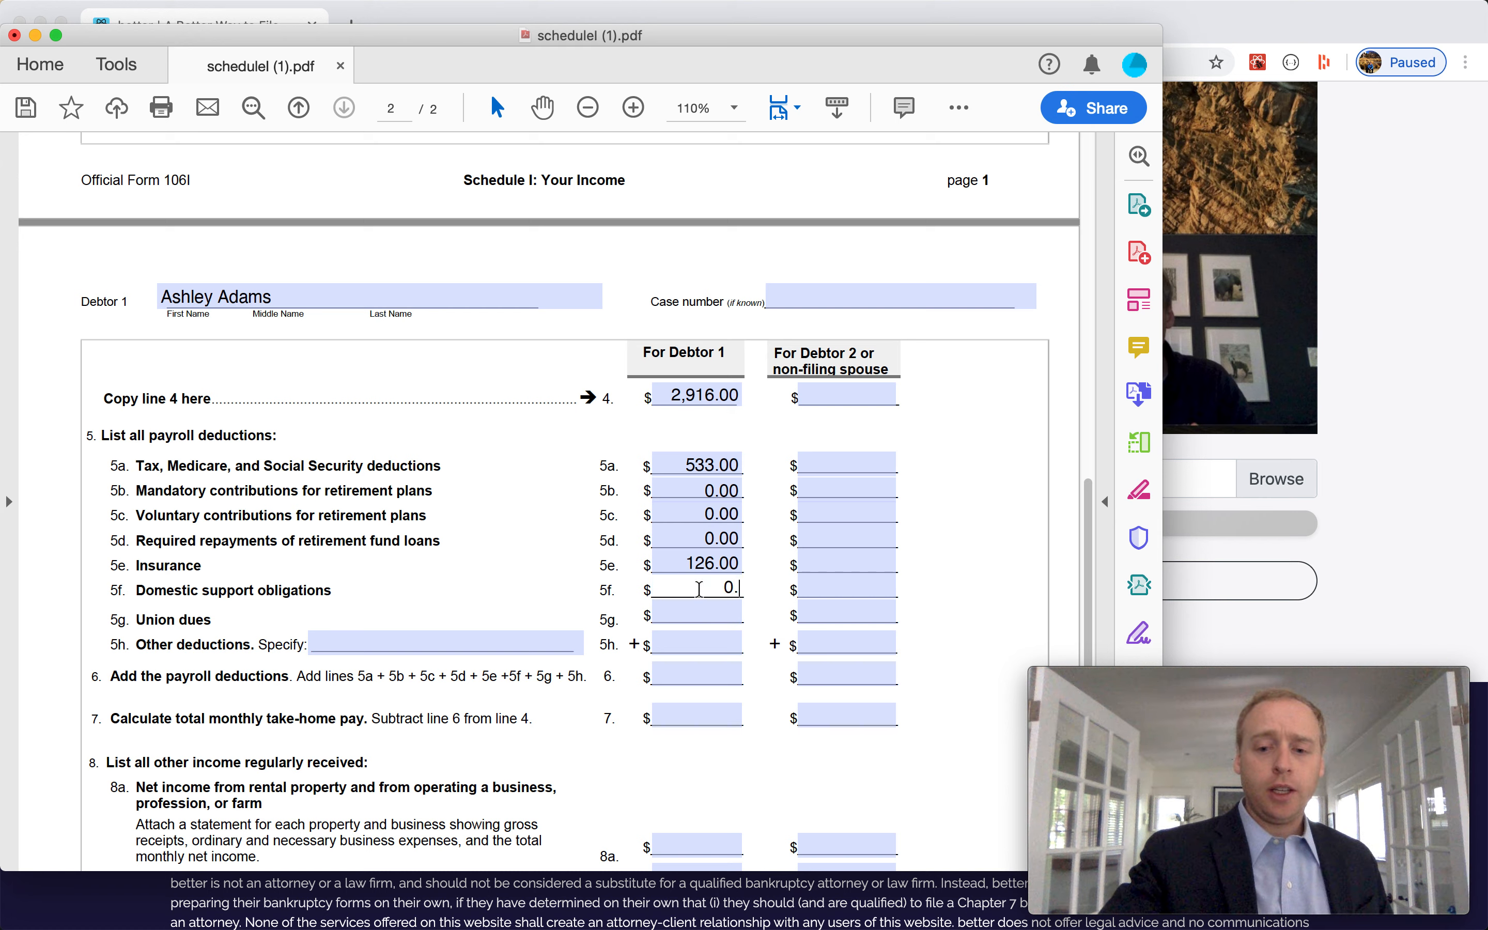
click(707, 611)
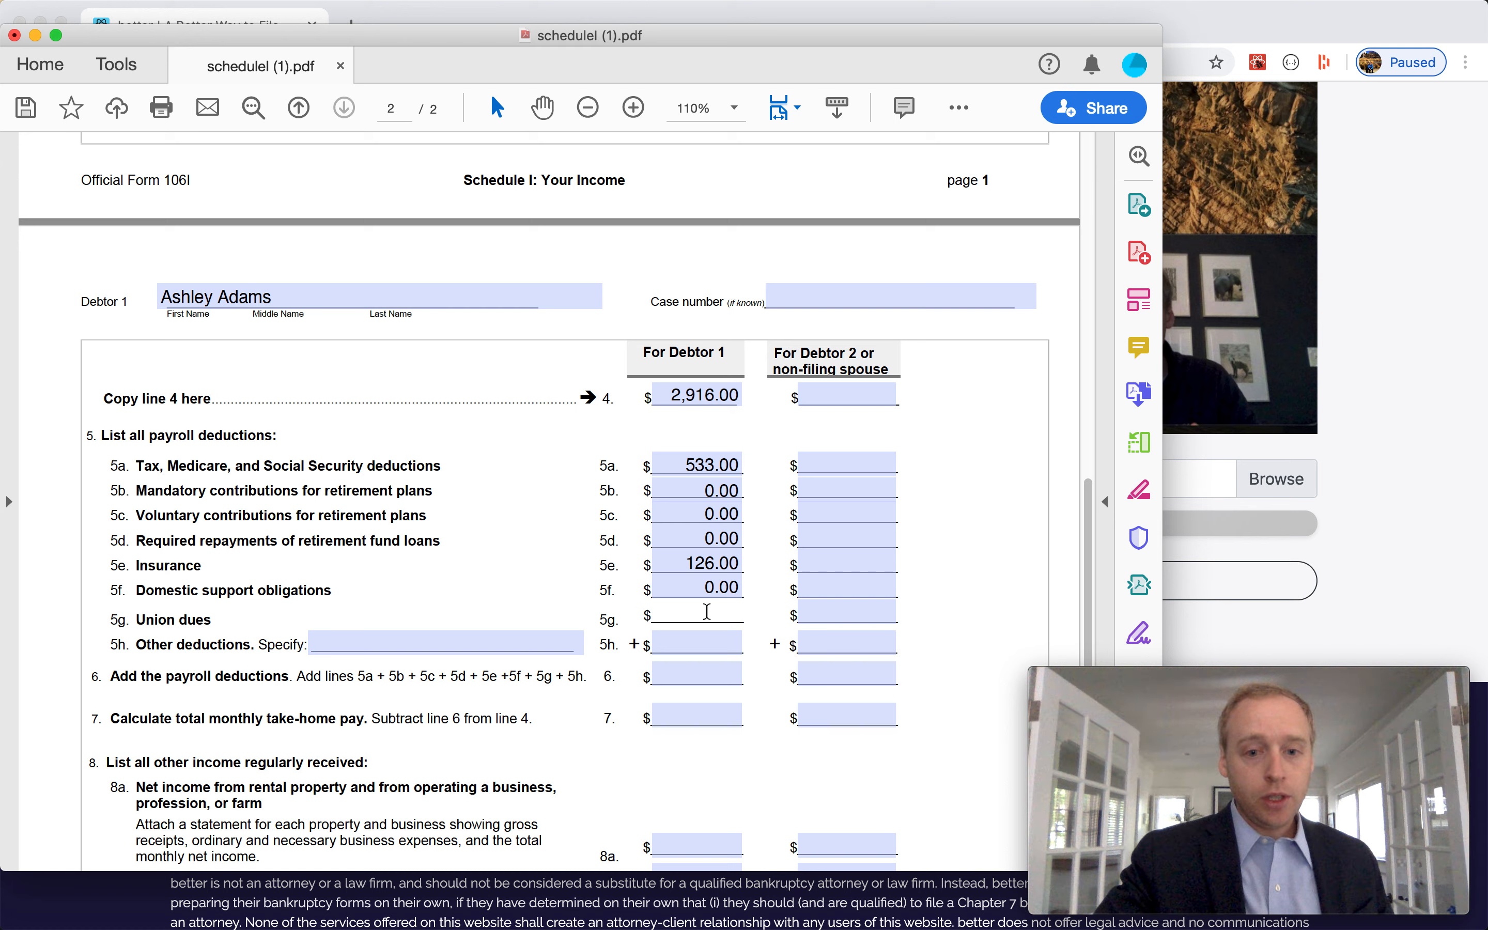
text(0.00)
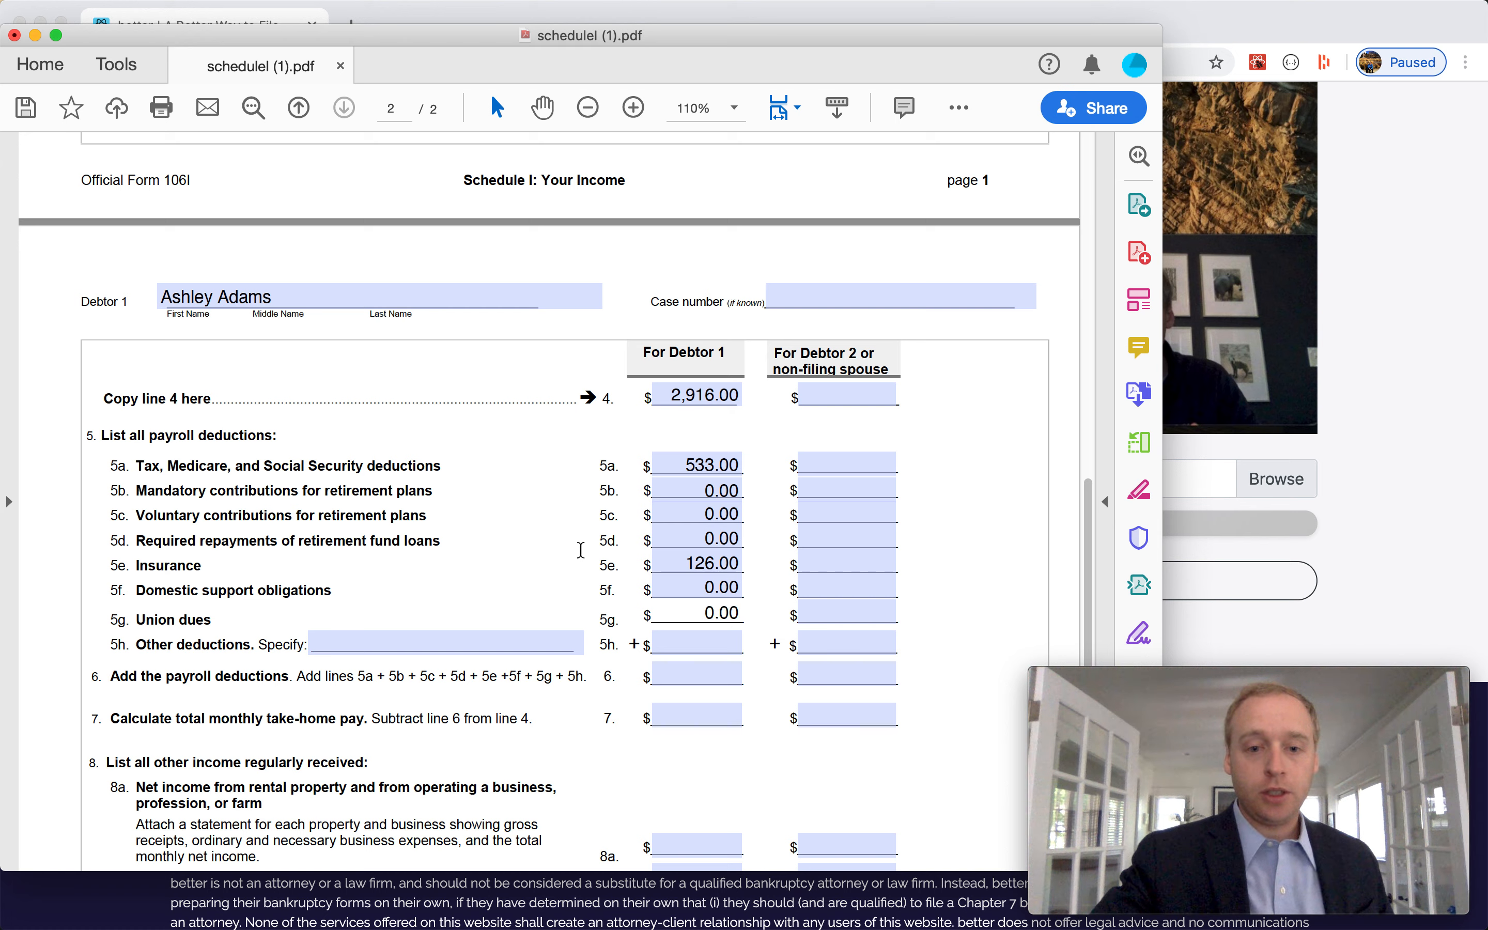
click(534, 537)
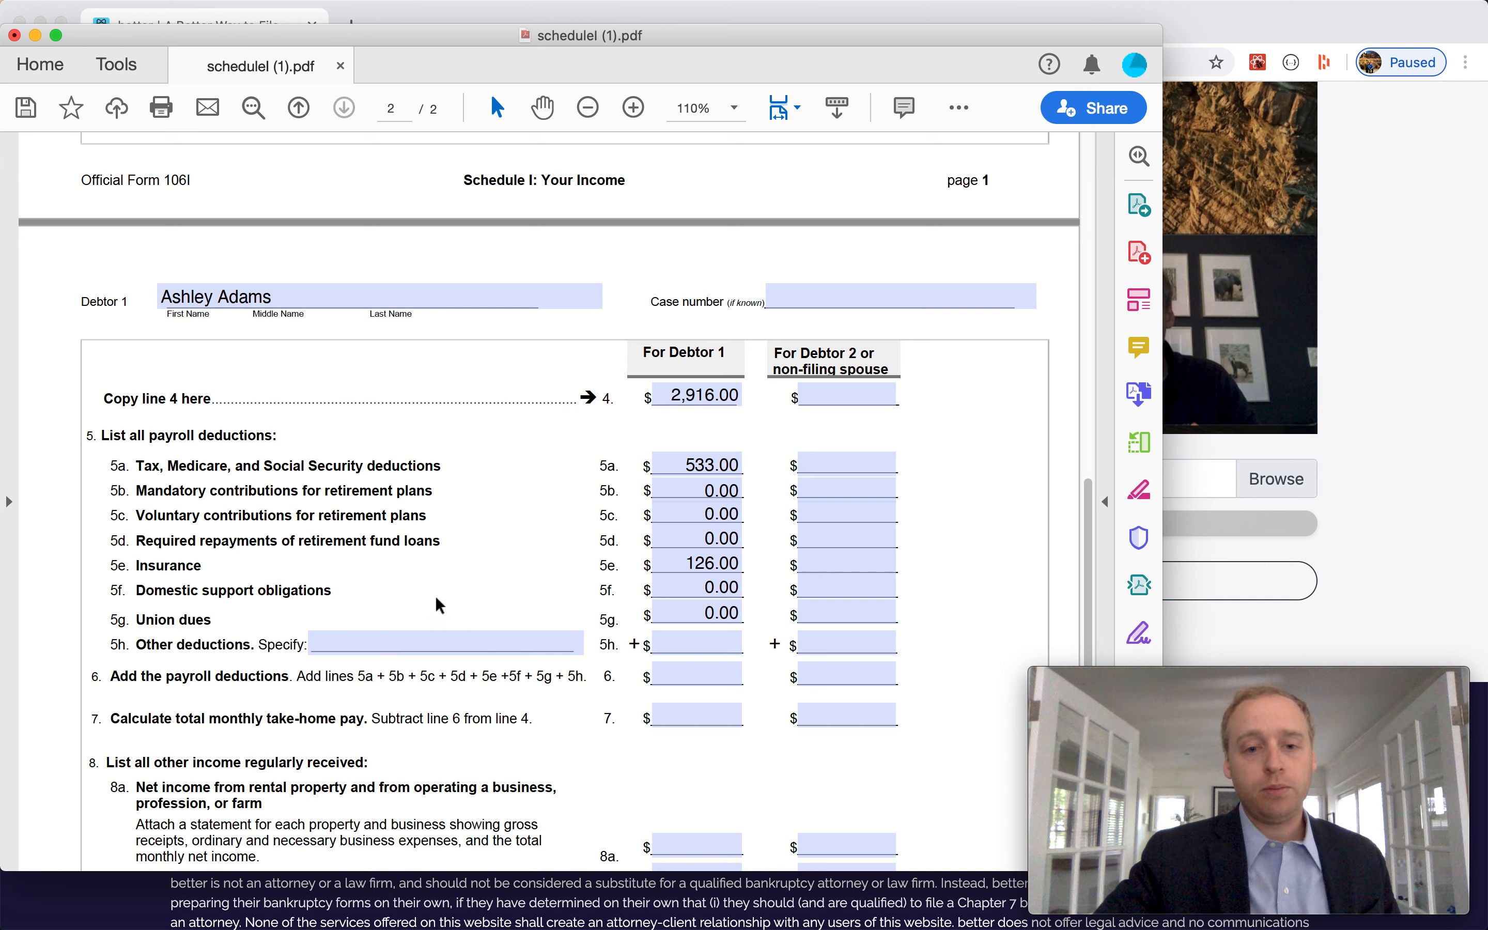
click(717, 645)
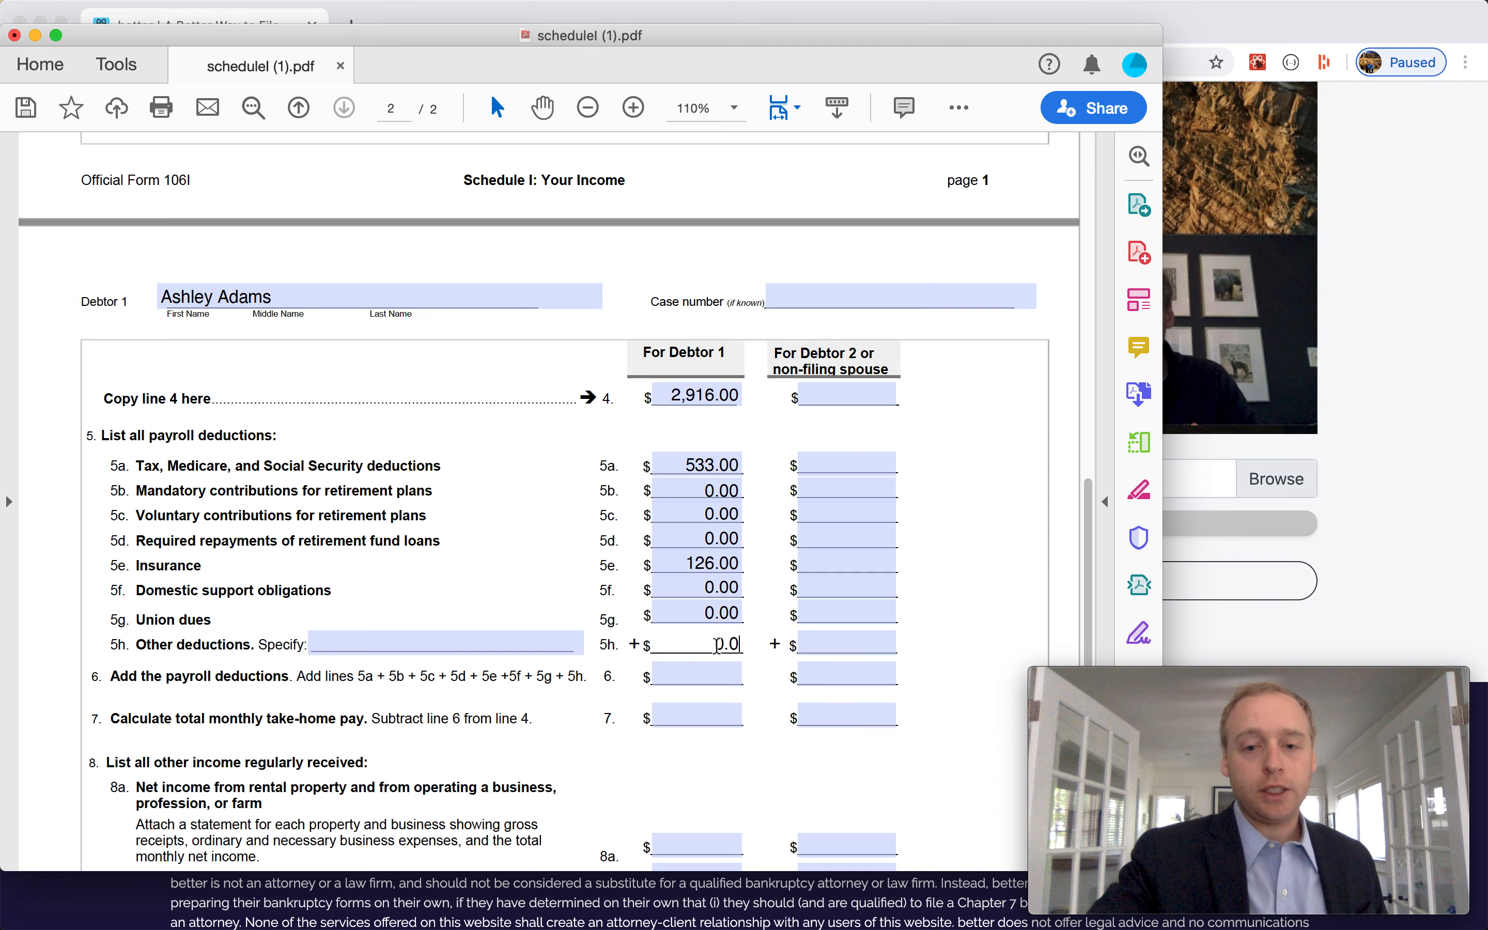
click(552, 543)
Step: Enter 659 as Debtor 1's total payroll deductions on line 6
scroll(552, 556, down, 2)
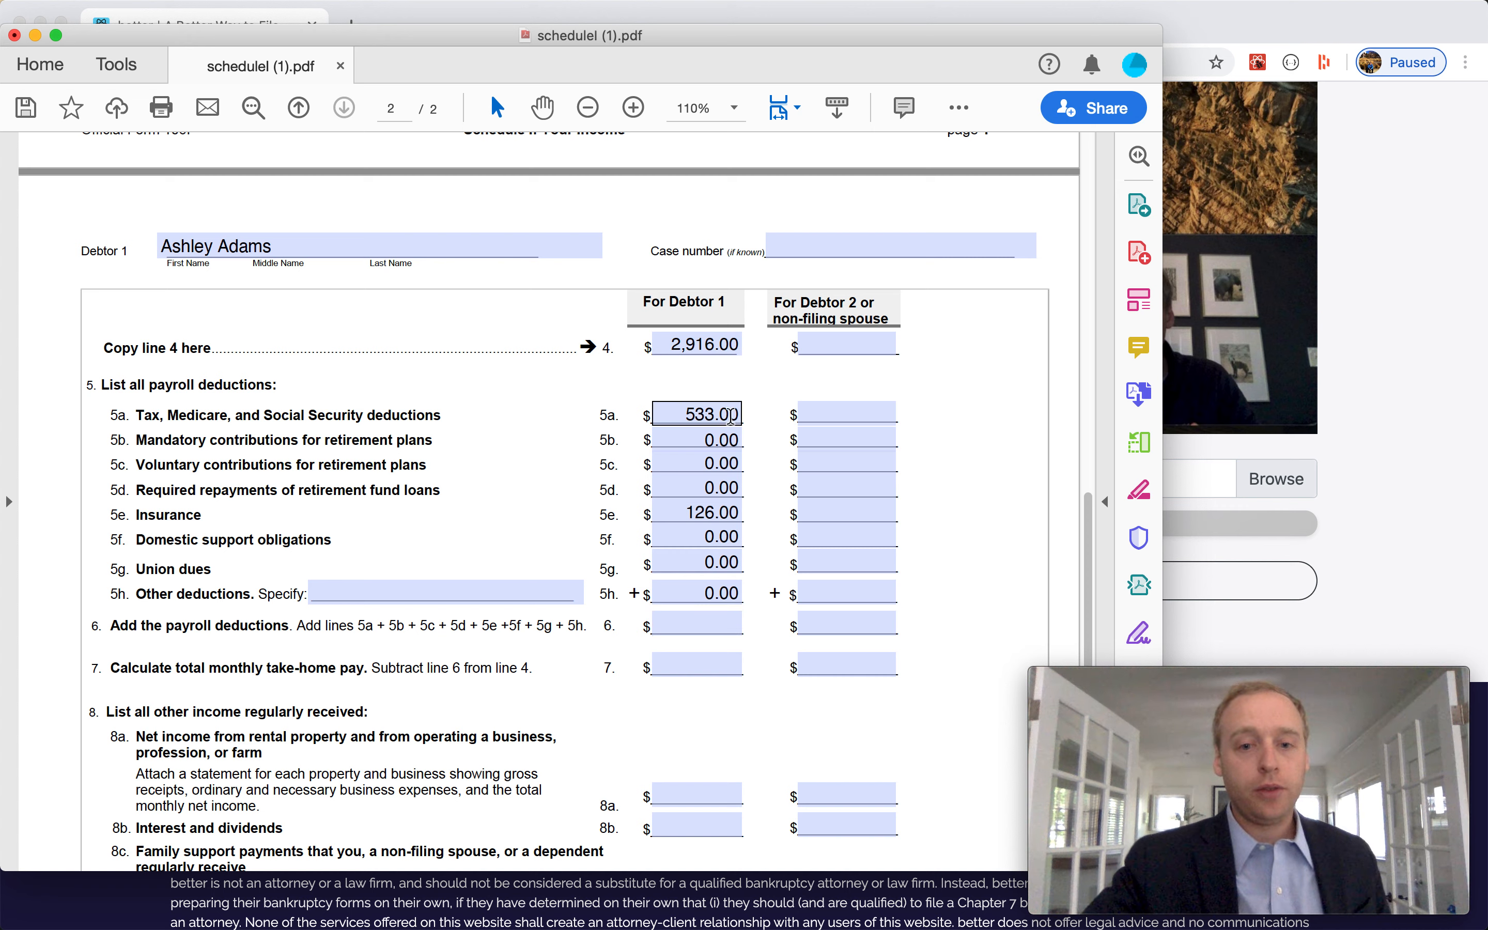
click(704, 626)
text(659)
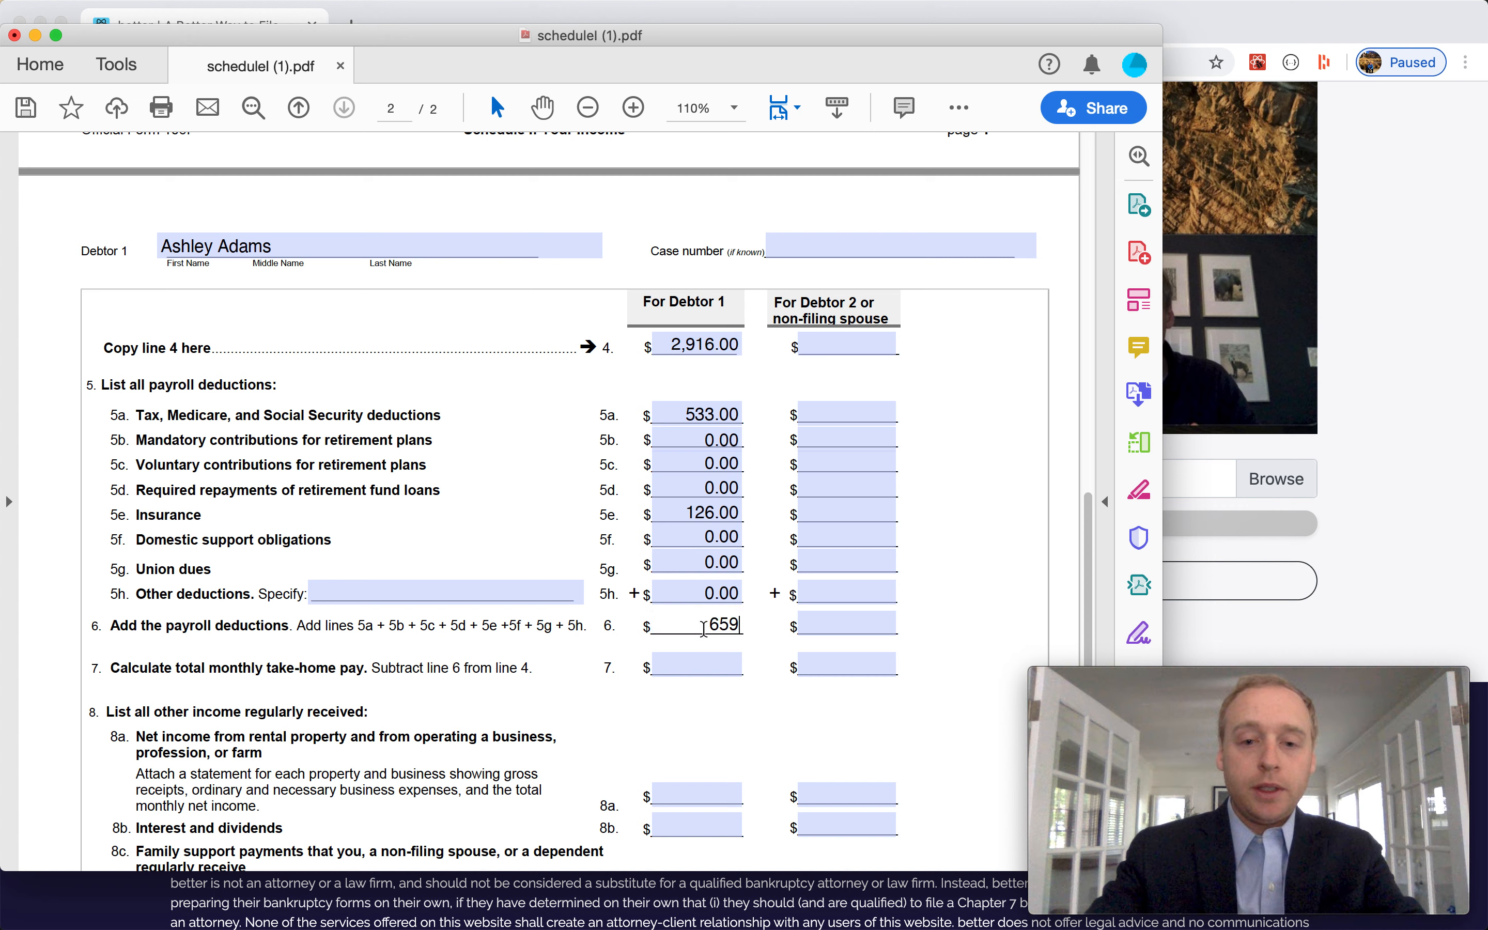
click(583, 691)
Step: Enter 2257 as Debtor 1's total monthly take-home pay on line 7, subtracting line 6 from line 4
scroll(582, 690, down, 3)
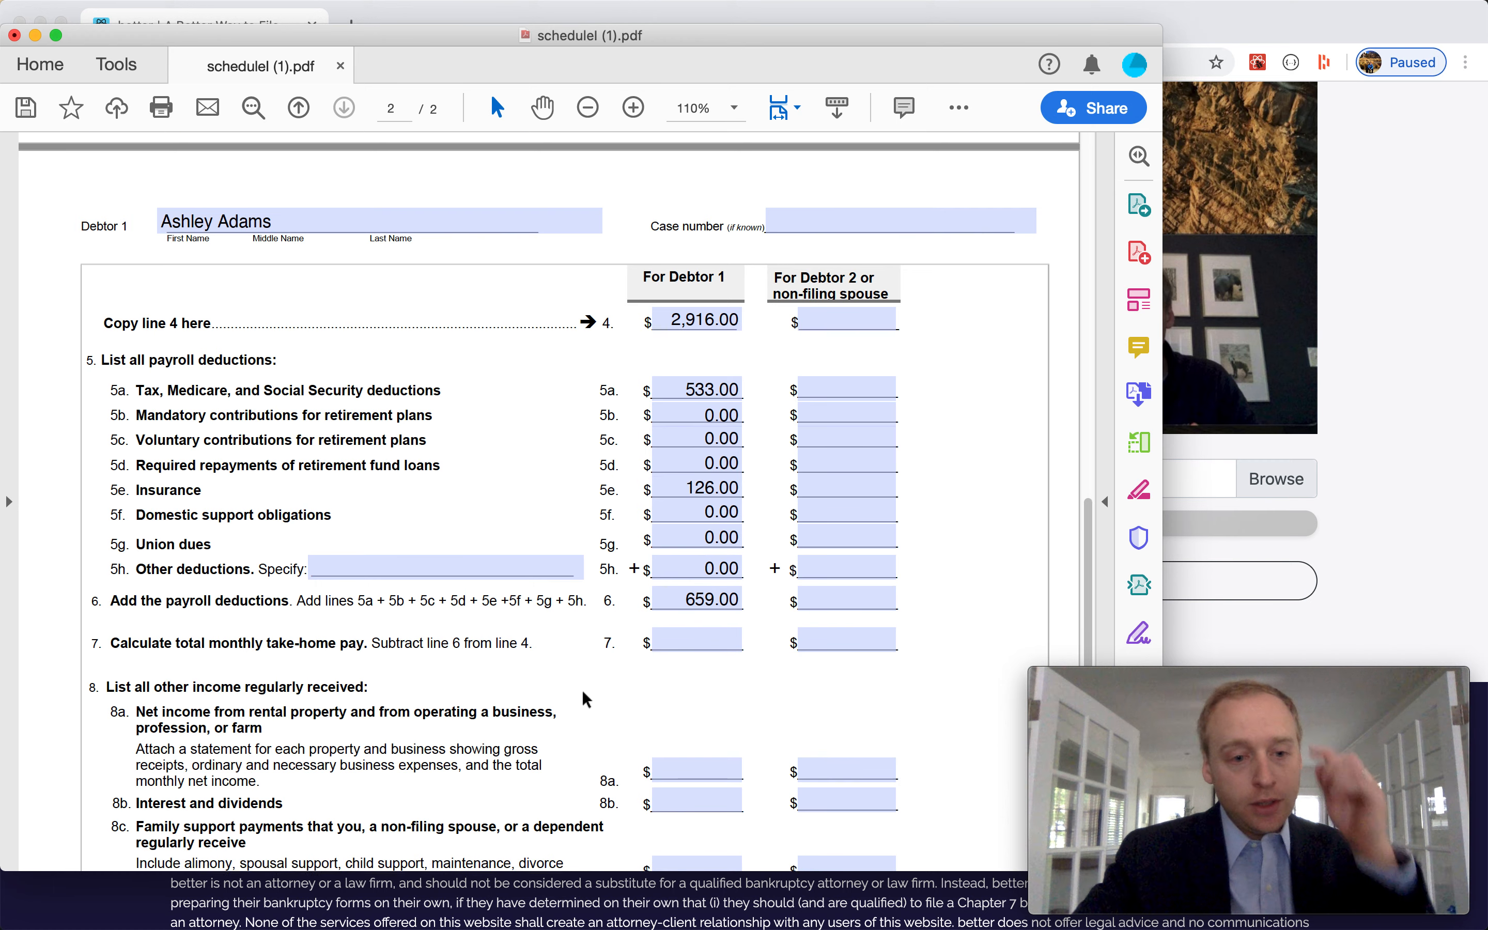
scroll(582, 691, down, 1)
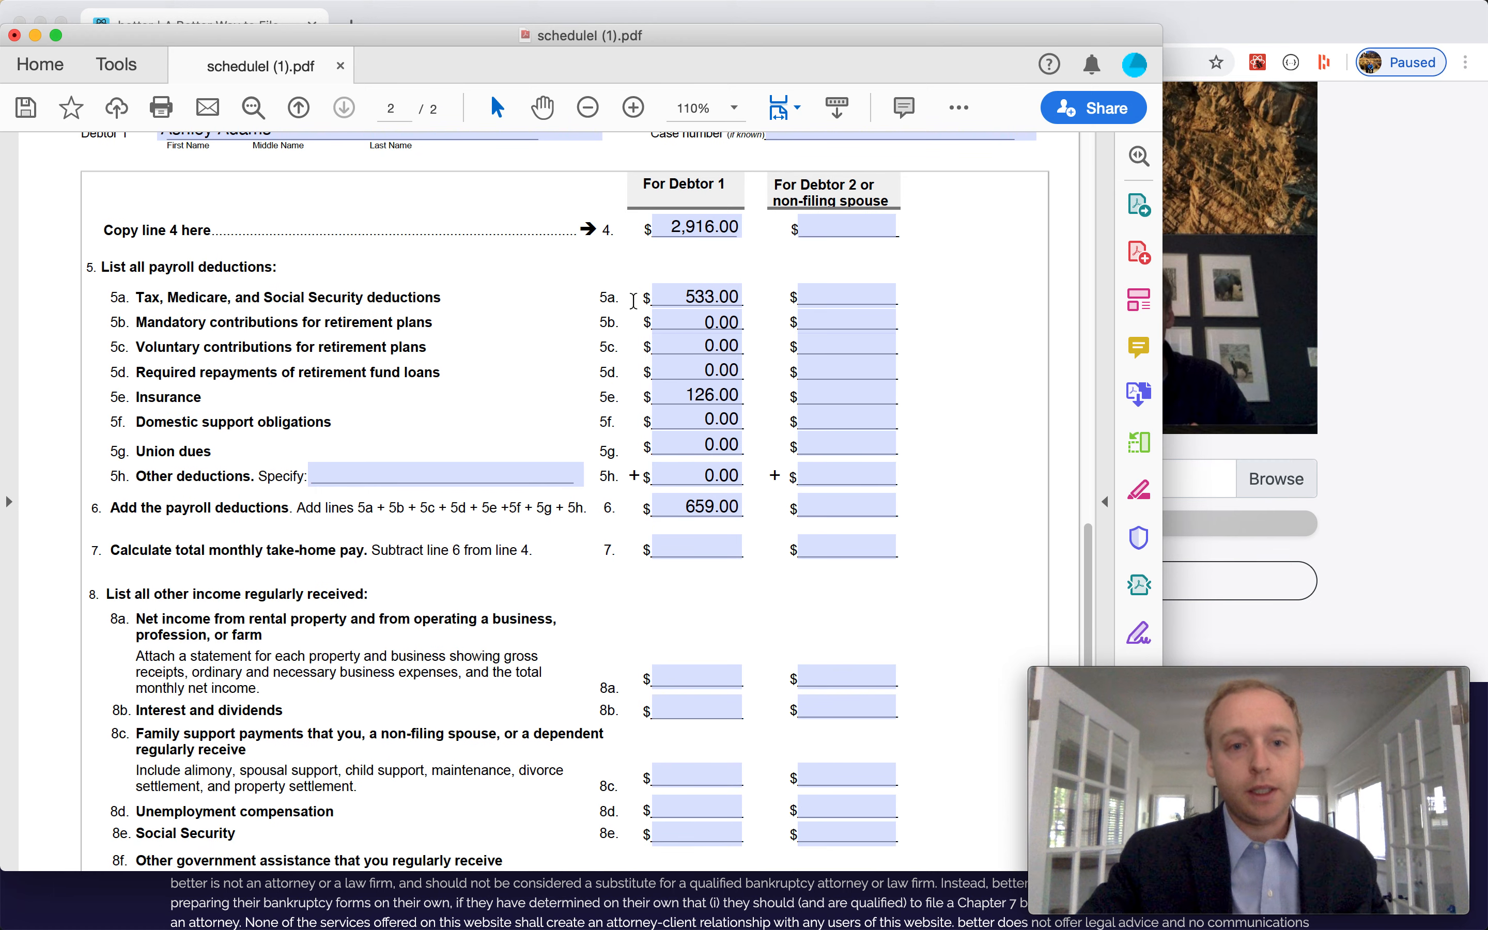
click(715, 236)
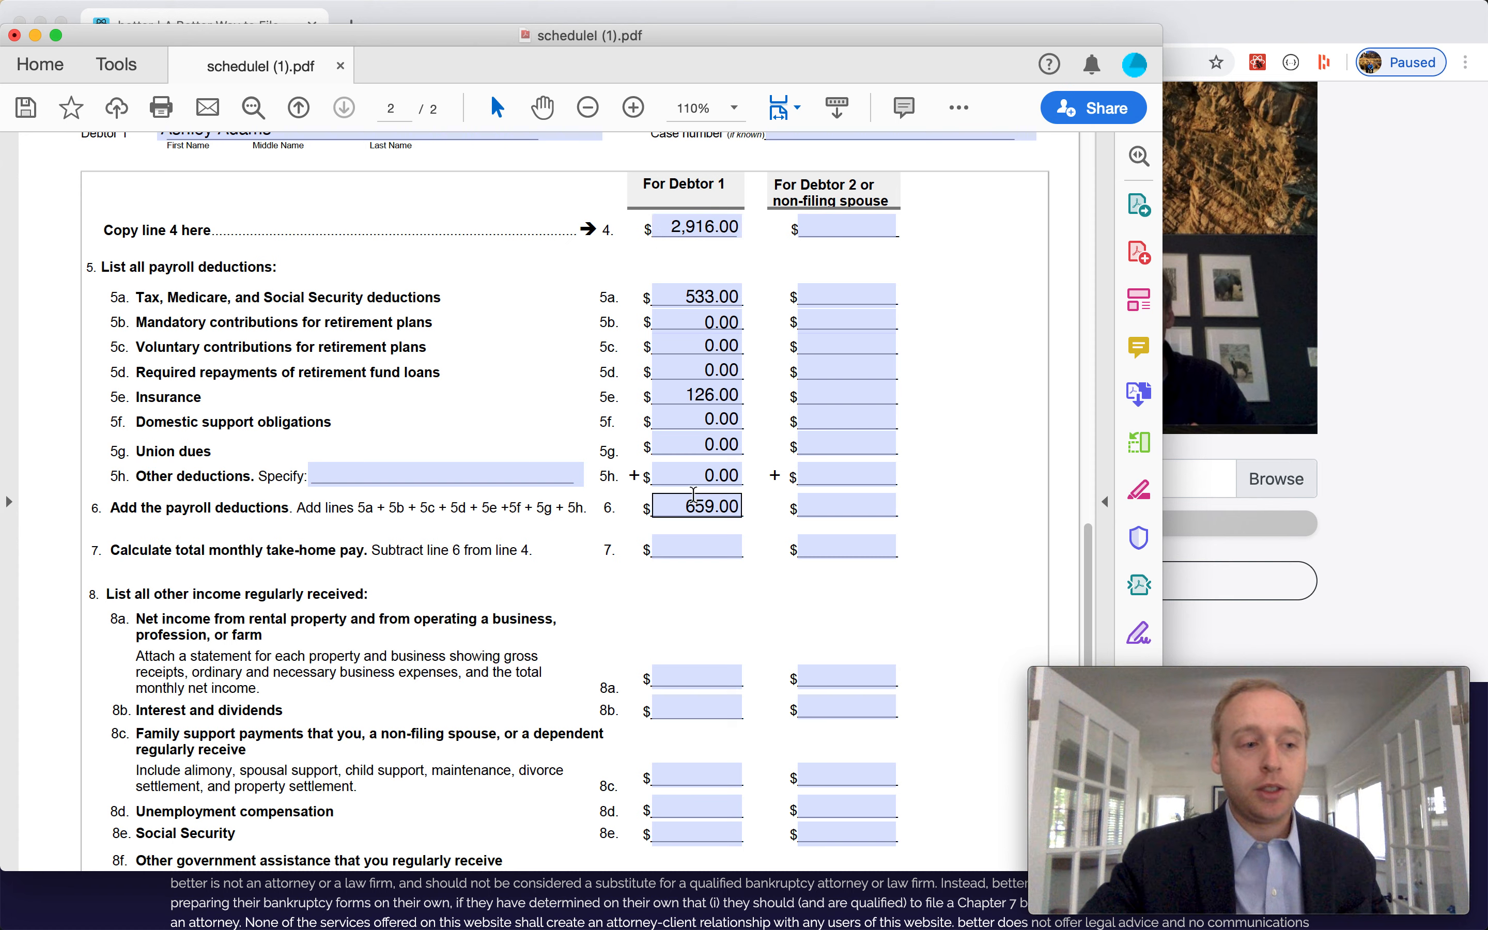
click(699, 553)
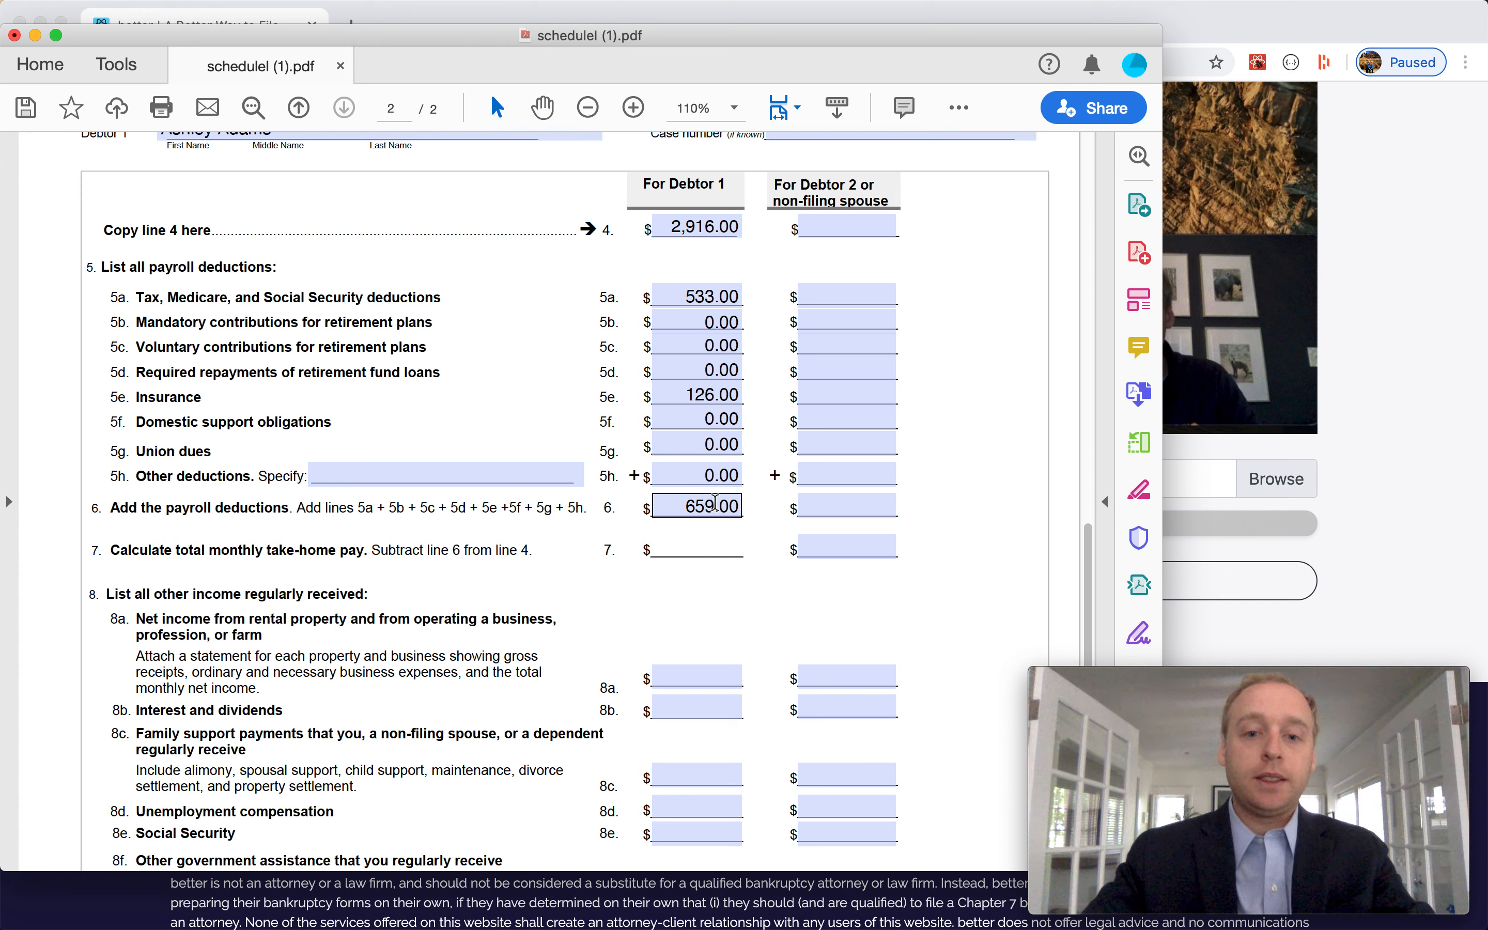
text(2257)
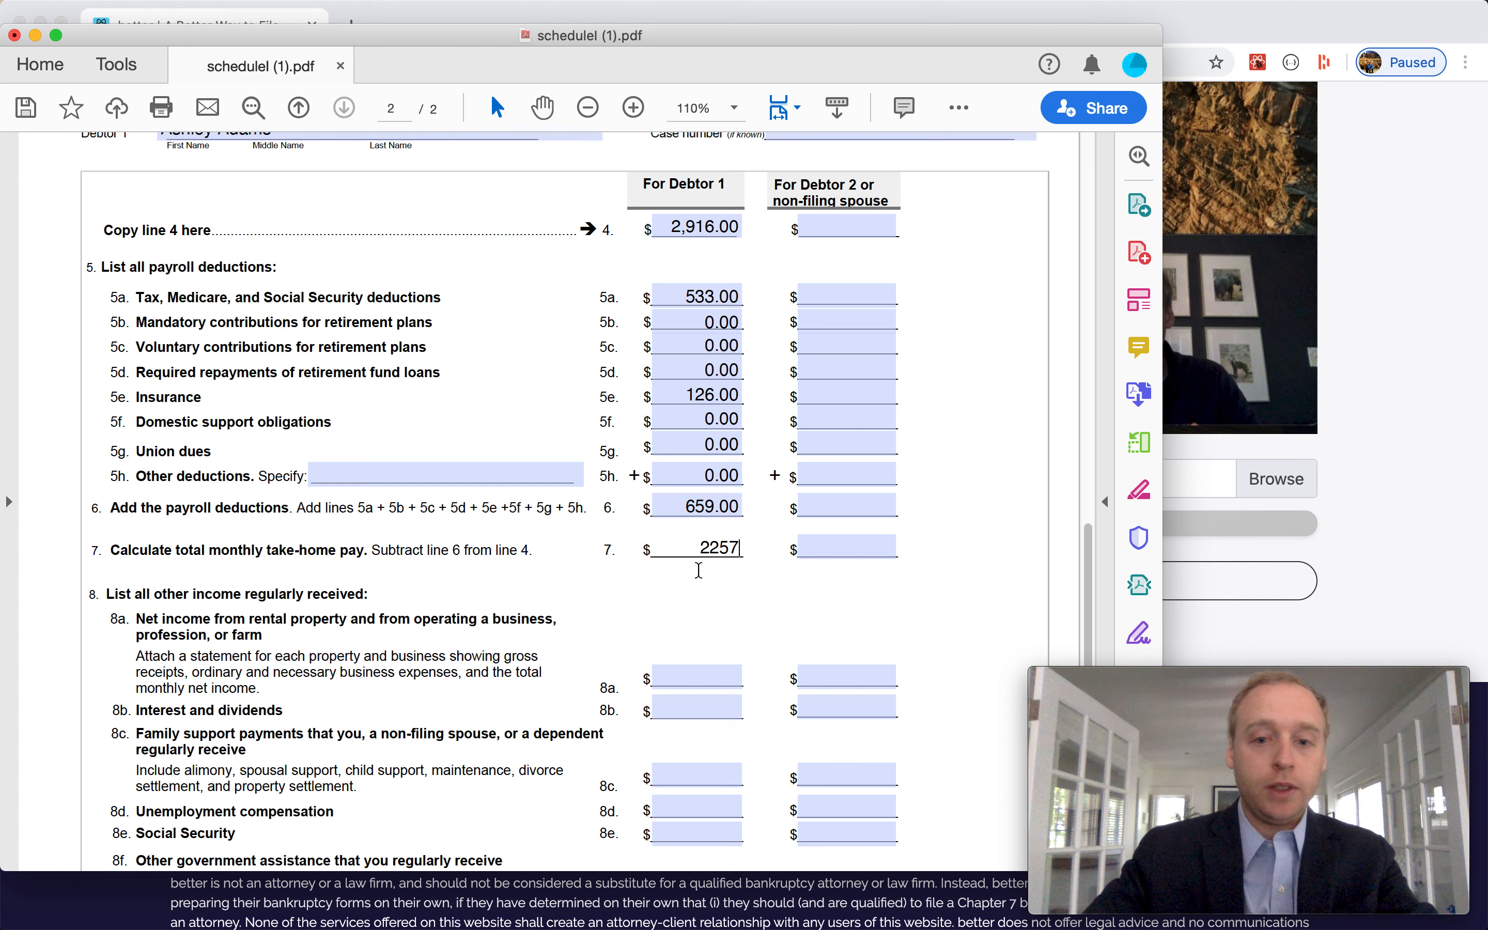
click(644, 602)
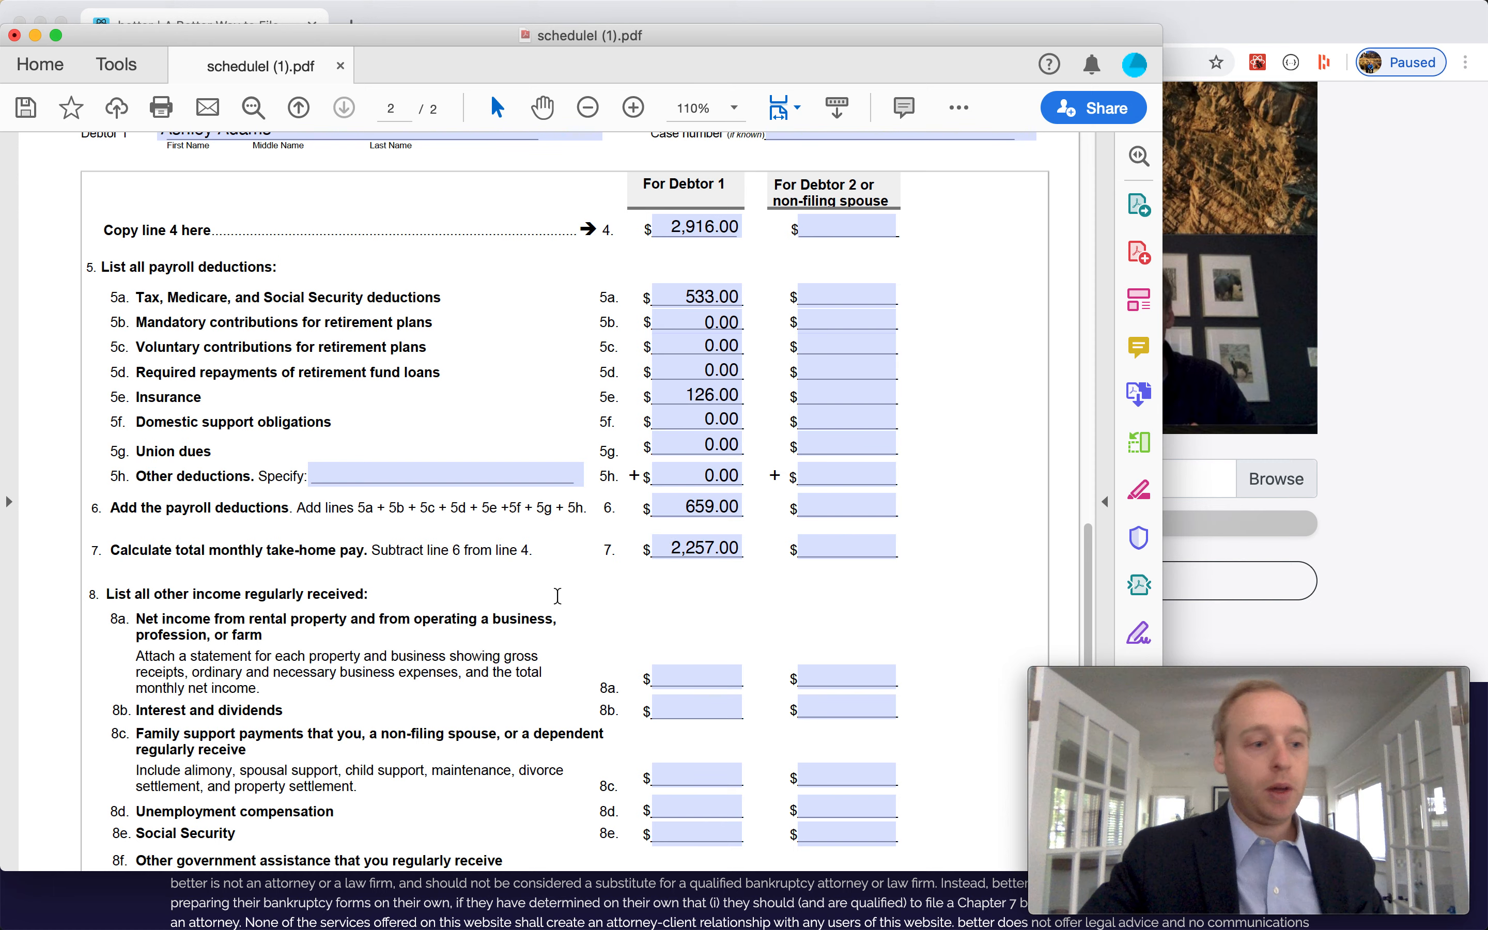
Step: Enter 0 for Debtor 1's net rental or business income on line 8a and interest and dividends on line 8b
scroll(557, 595, down, 5)
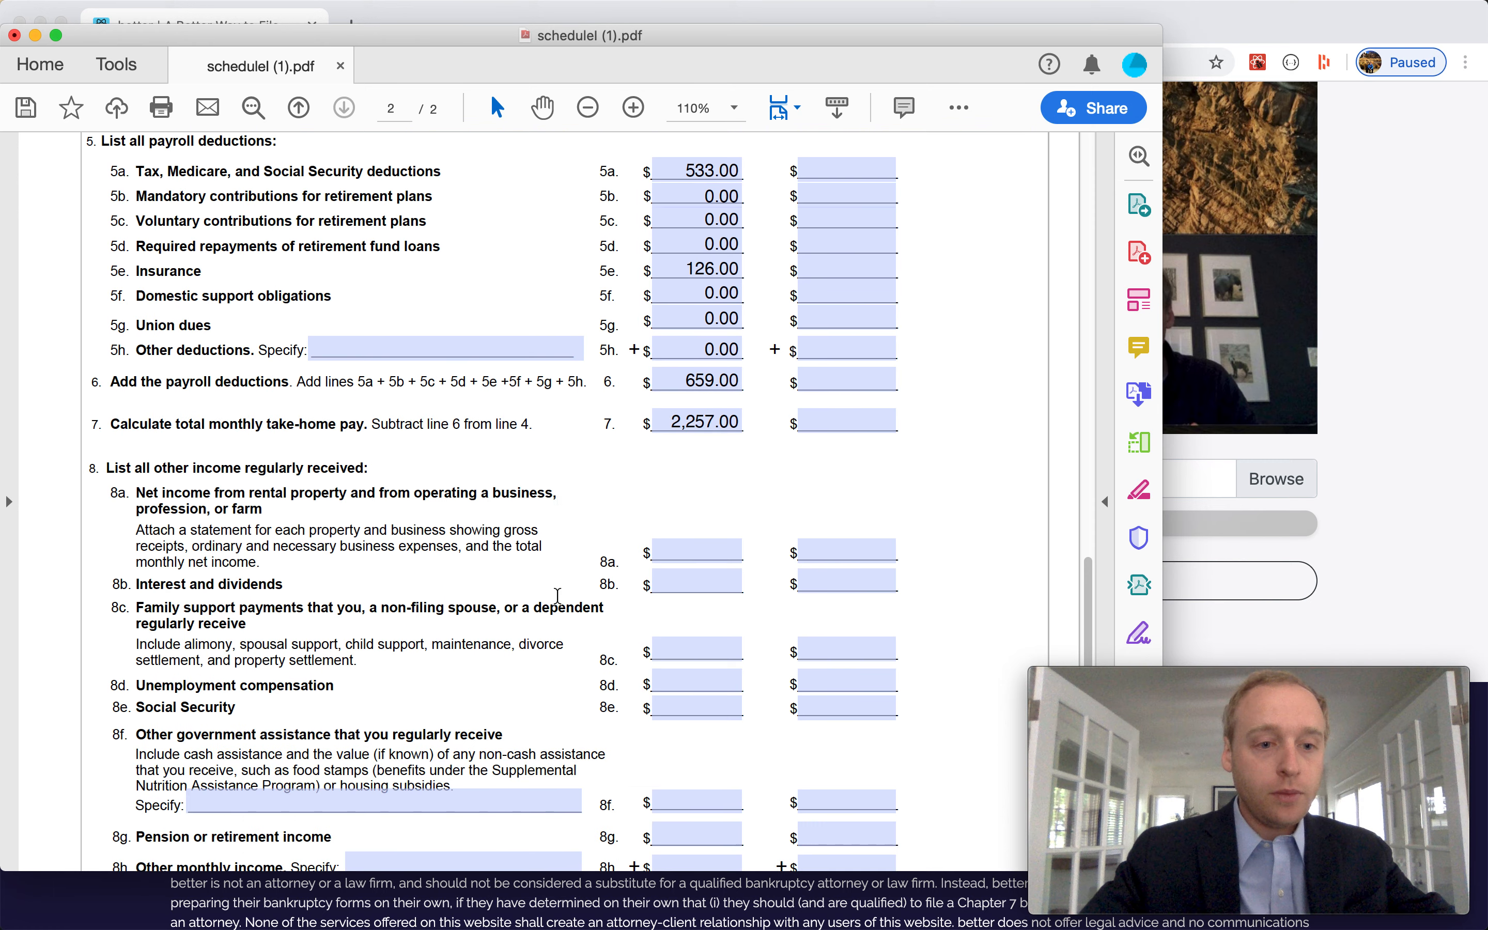
scroll(558, 595, down, 9)
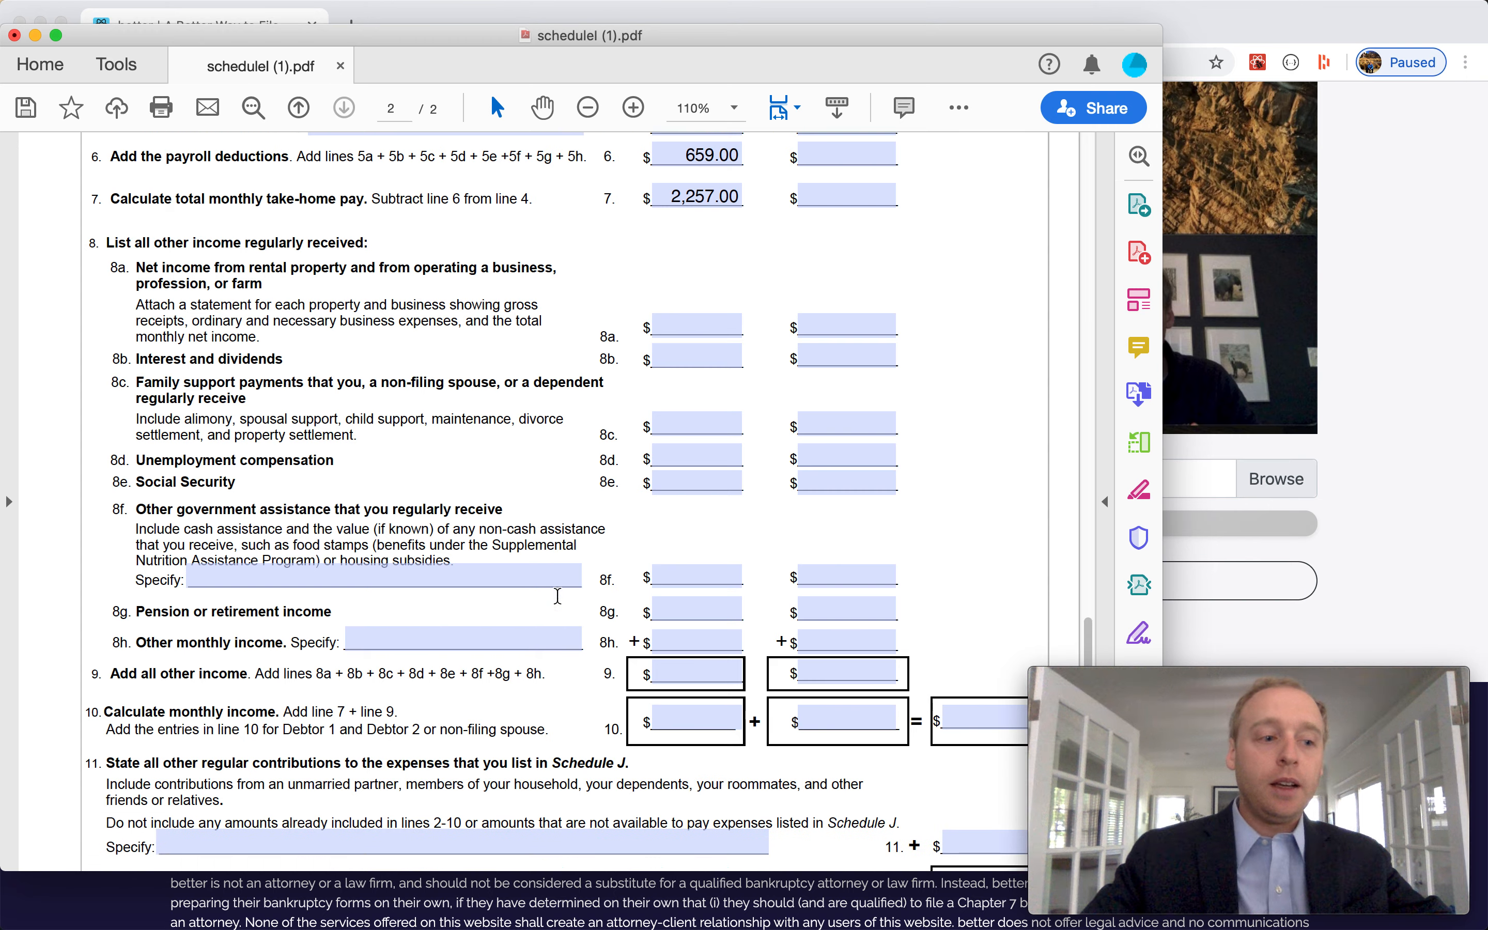
scroll(558, 595, down, 1)
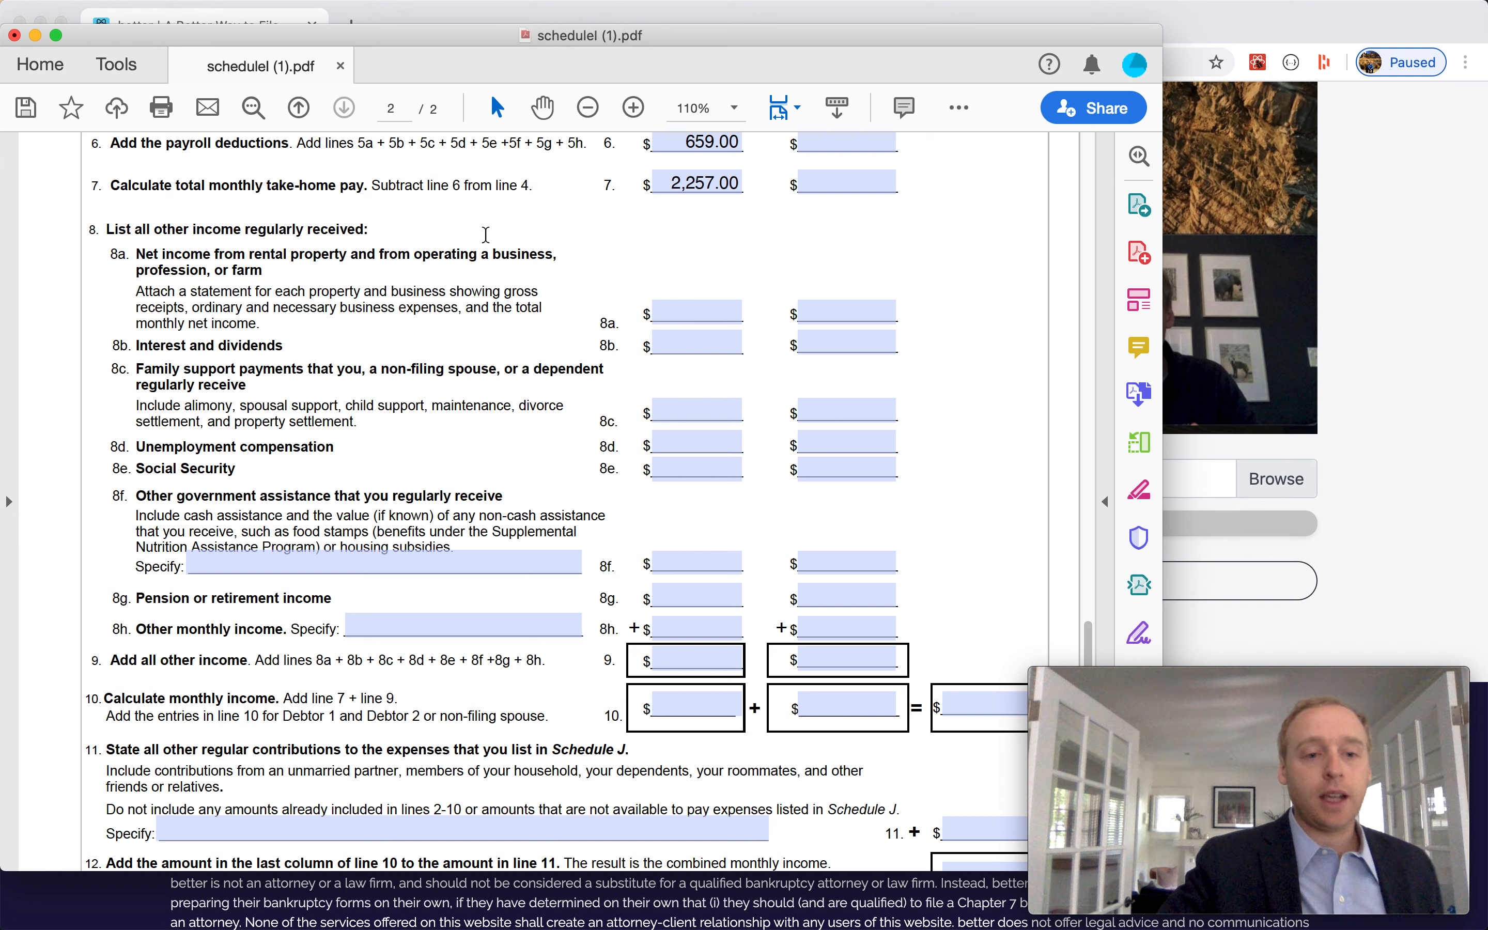
click(704, 313)
text(0)
key(Tab)
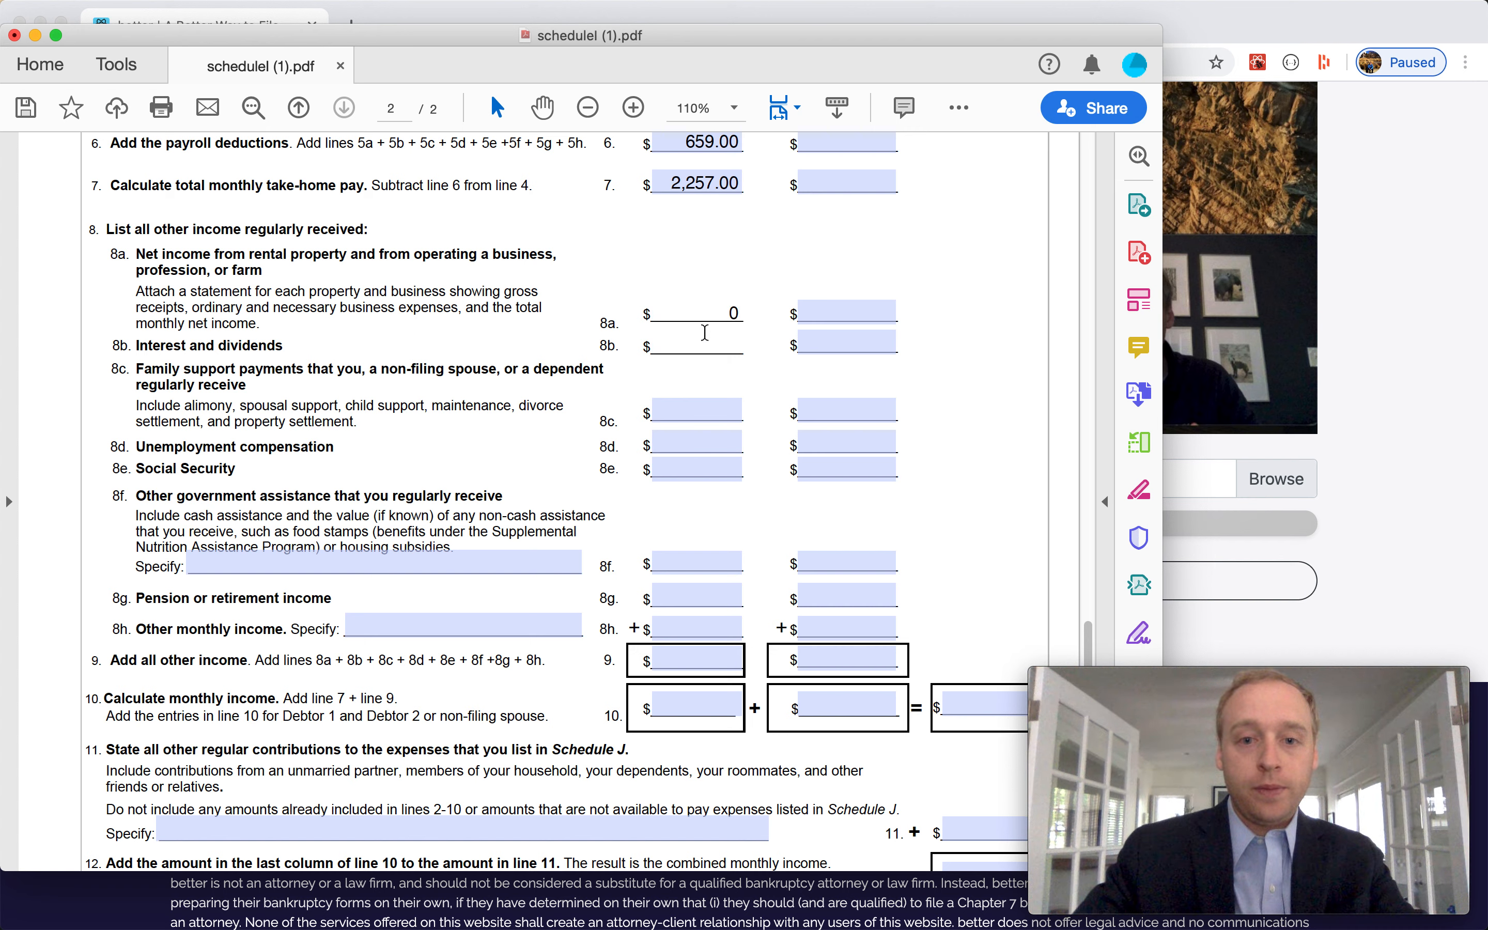
text(0)
key(Tab)
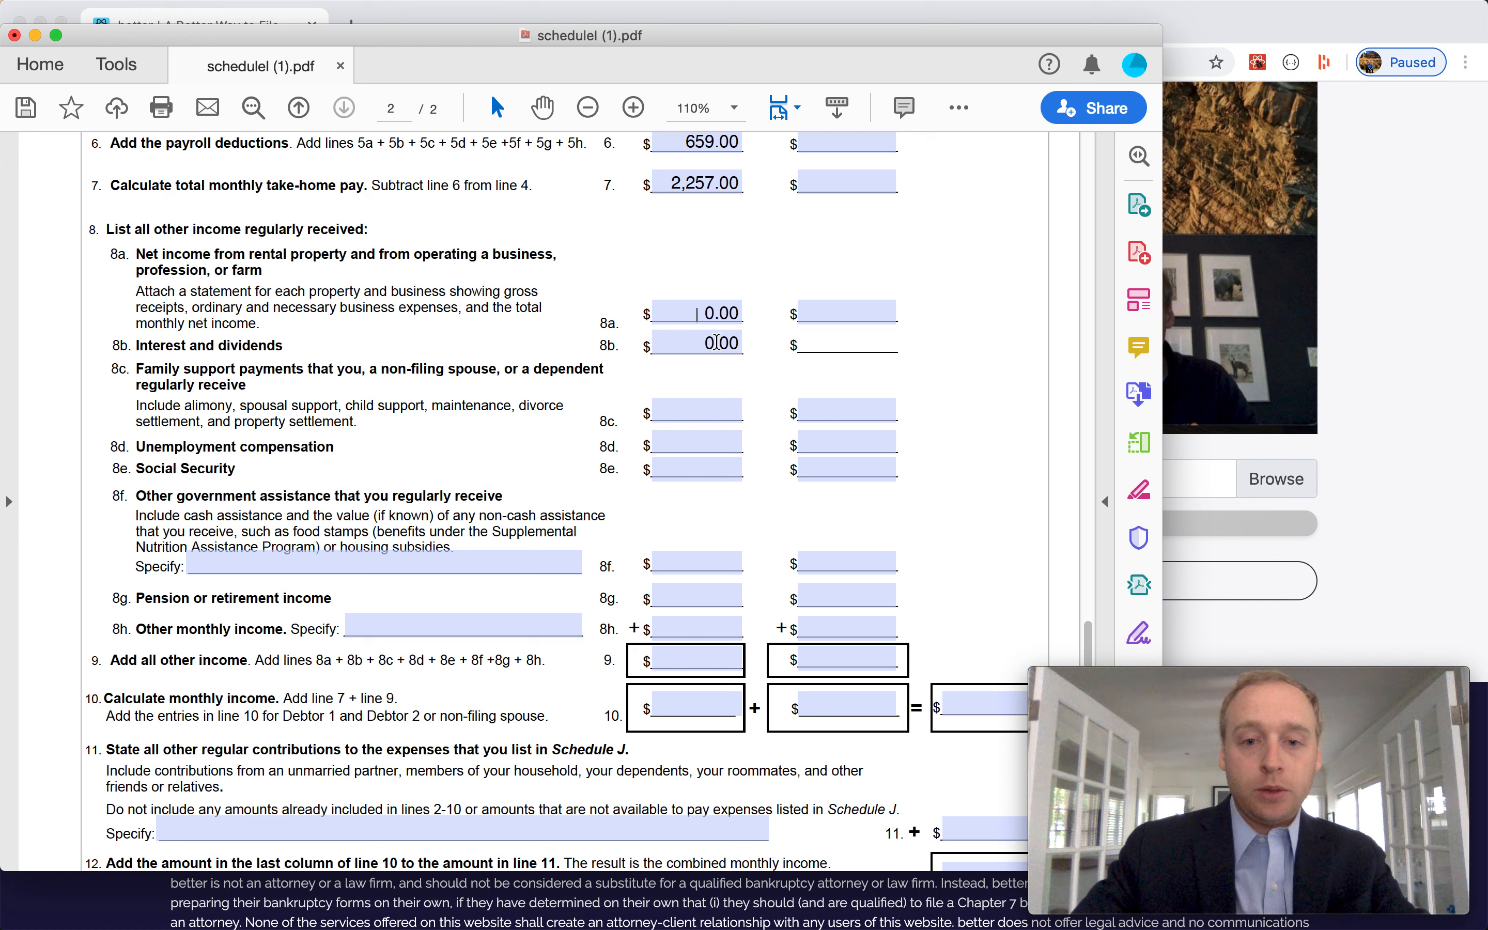
Step: Enter 0 for Debtor 1's family support payments, unemployment compensation and Social Security on lines 8c, 8d and 8e
click(708, 405)
text(0)
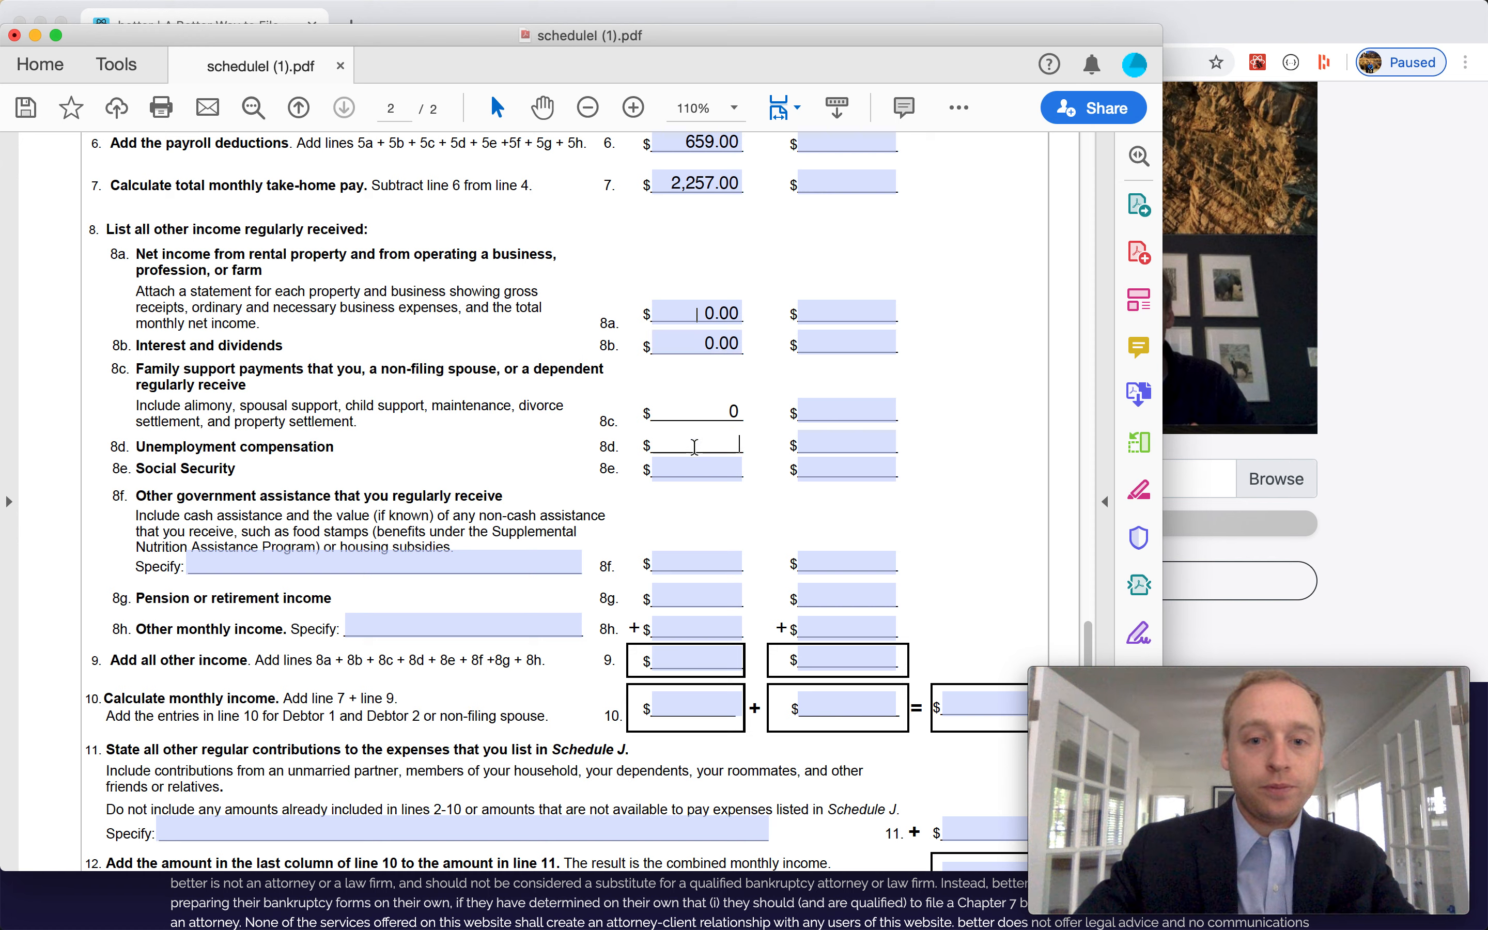
click(694, 446)
text(0)
key(Tab)
key(Tab)
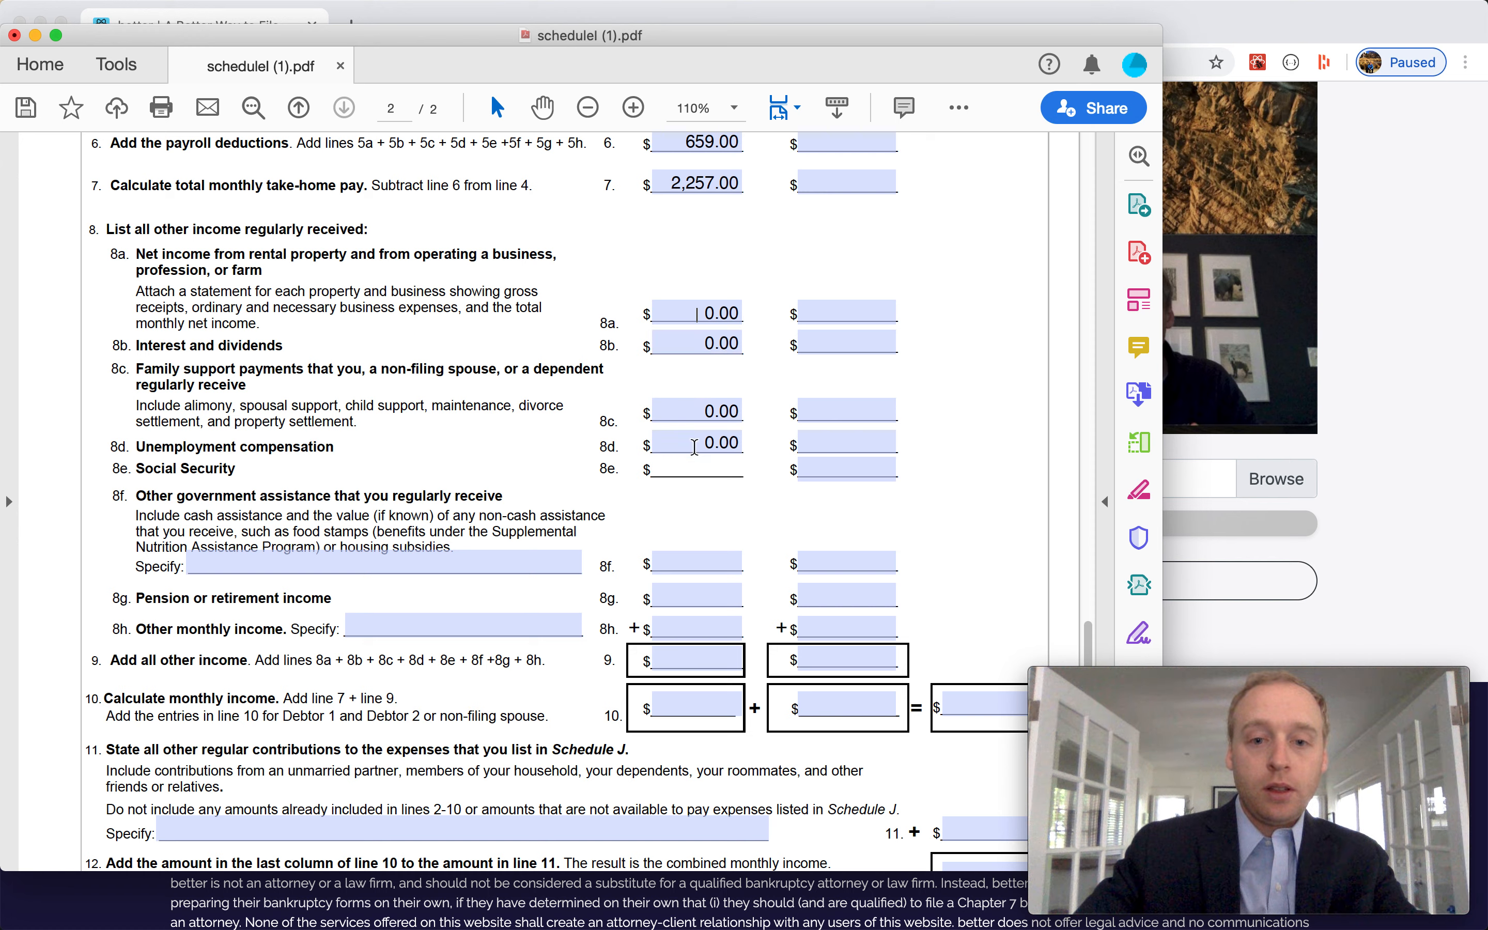
key(Tab)
key(Tab)
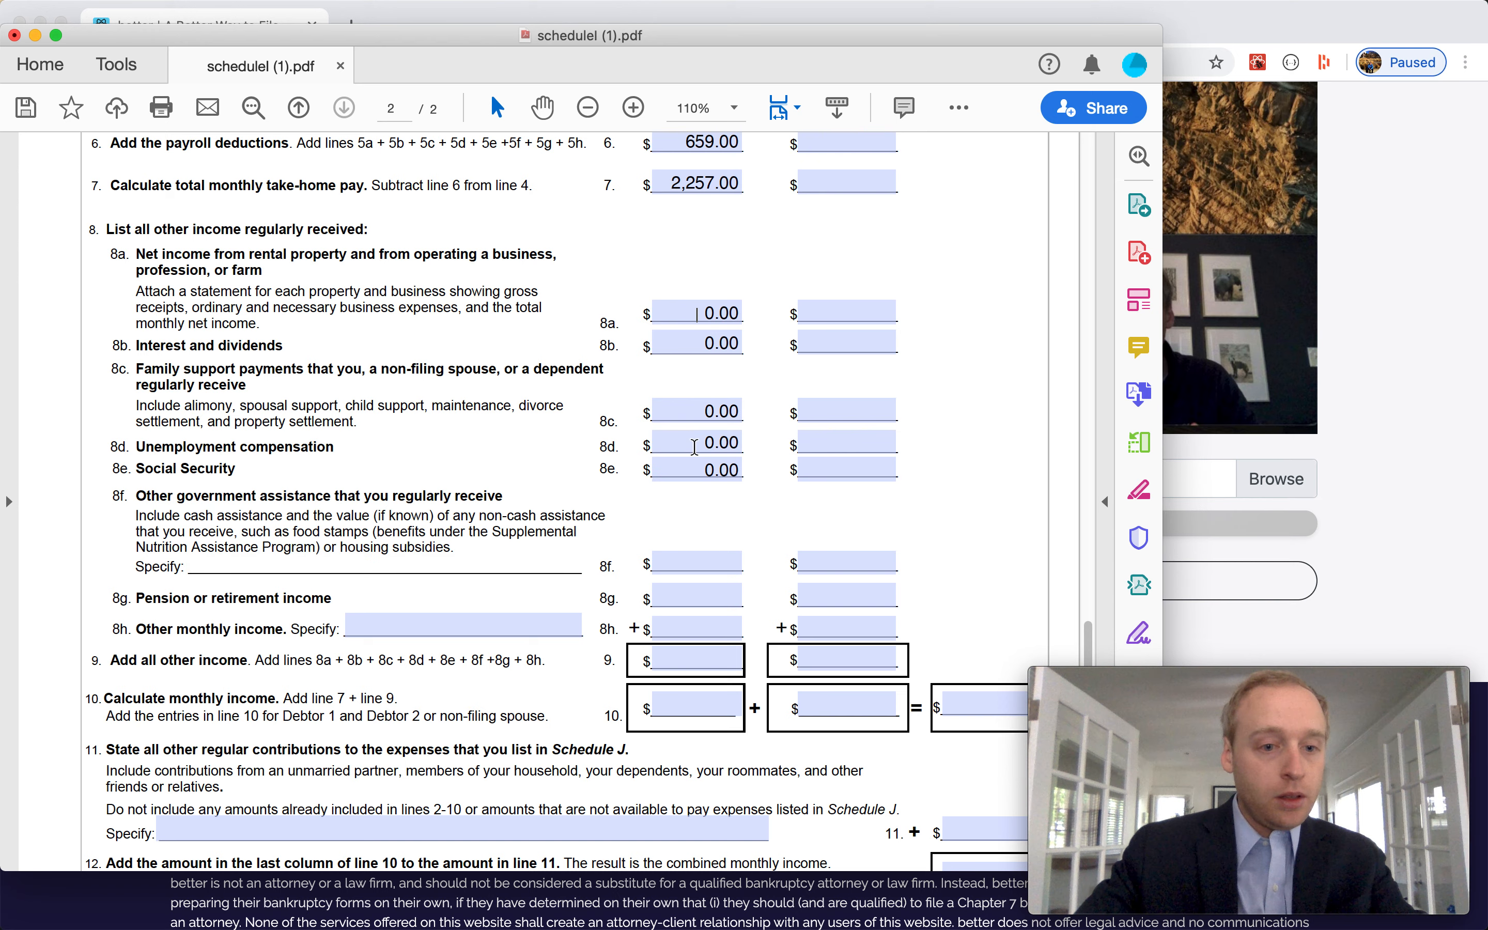
Step: Enter 0 for Debtor 1's other government assistance on line 8f and pension or retirement income on line 8g
scroll(696, 468, down, 3)
scroll(696, 480, down, 3)
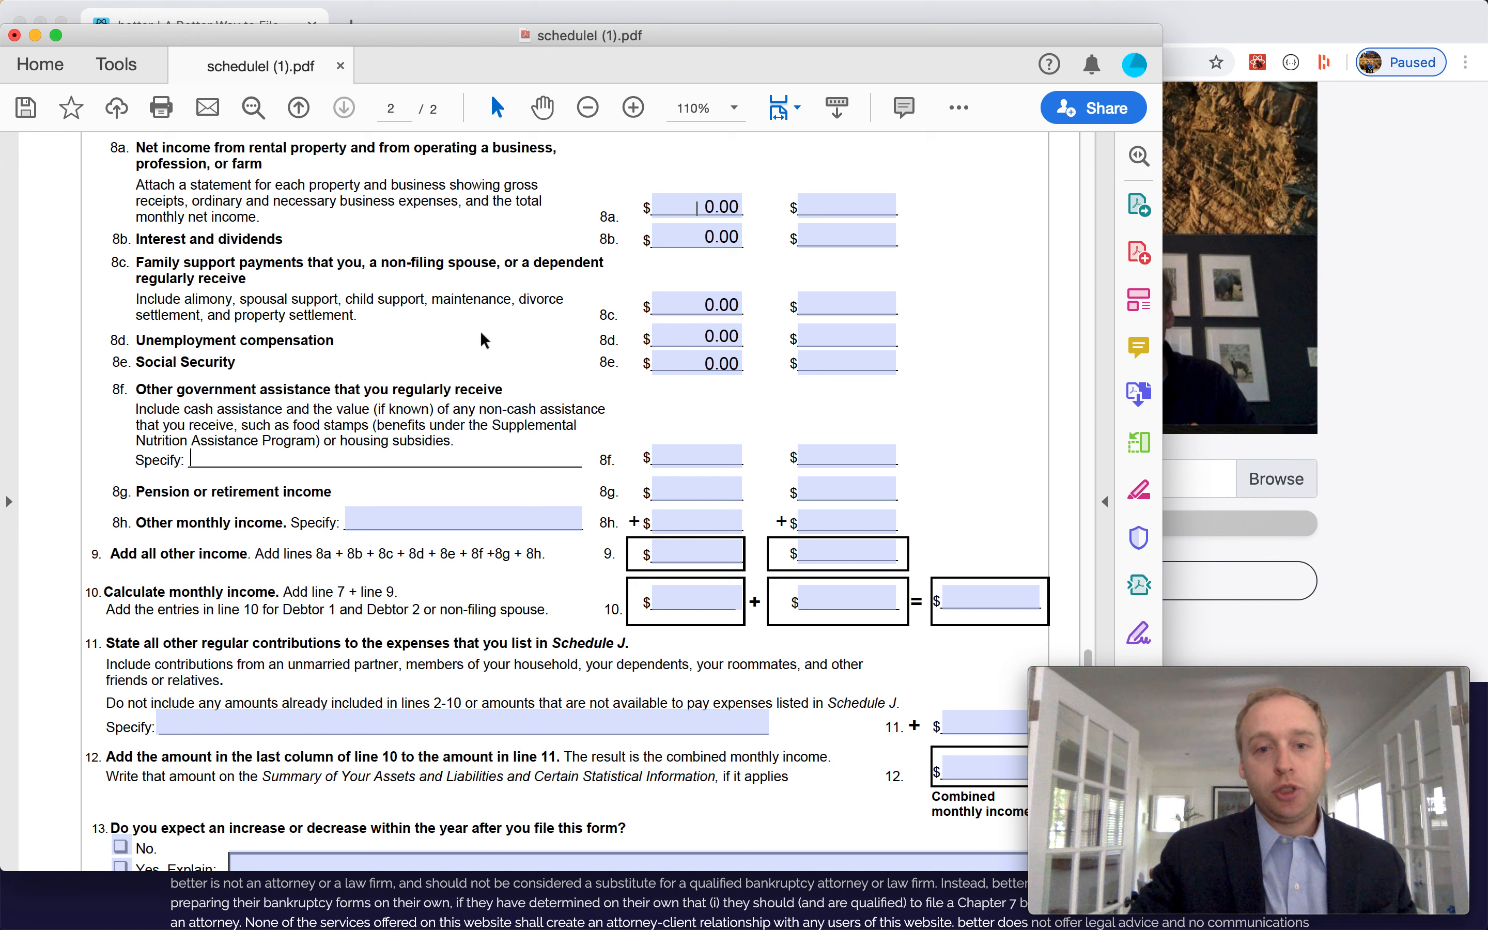
click(666, 338)
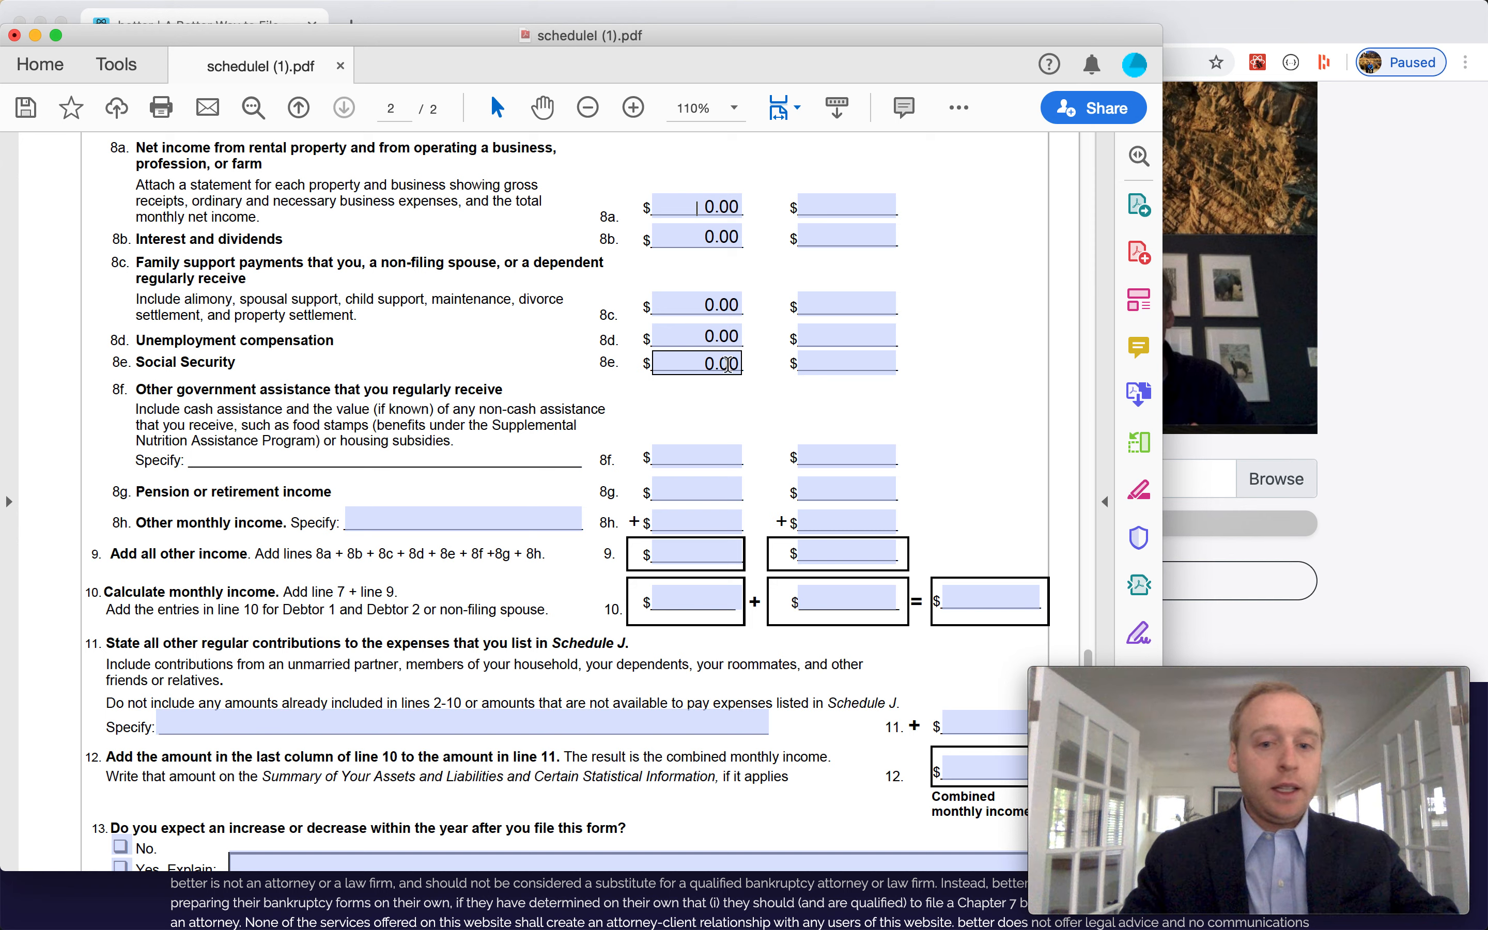
click(694, 452)
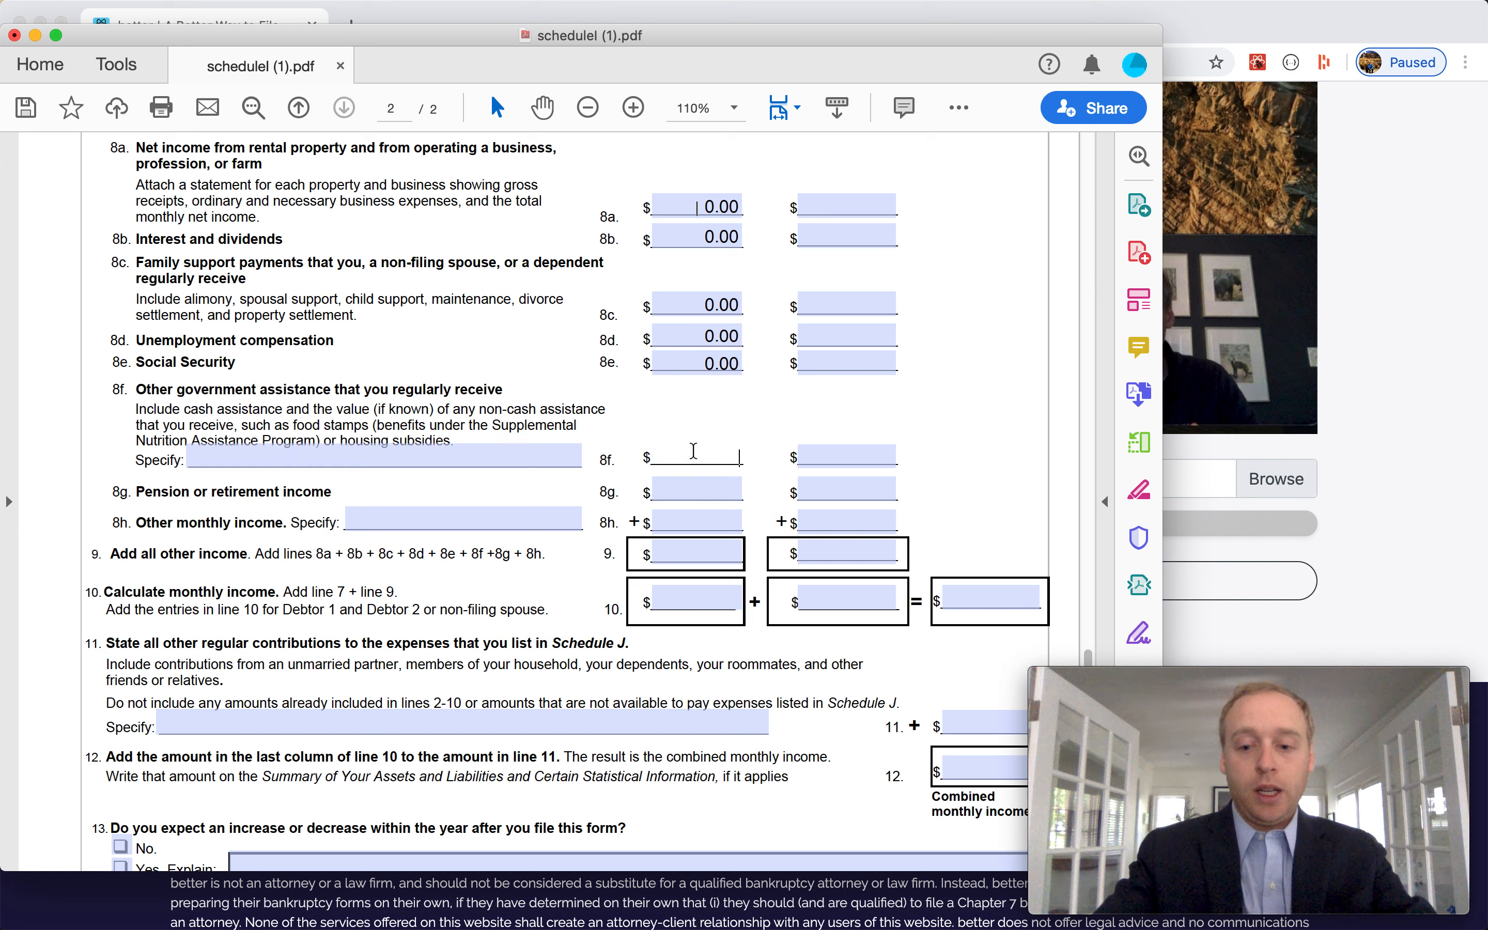
text(0)
click(717, 481)
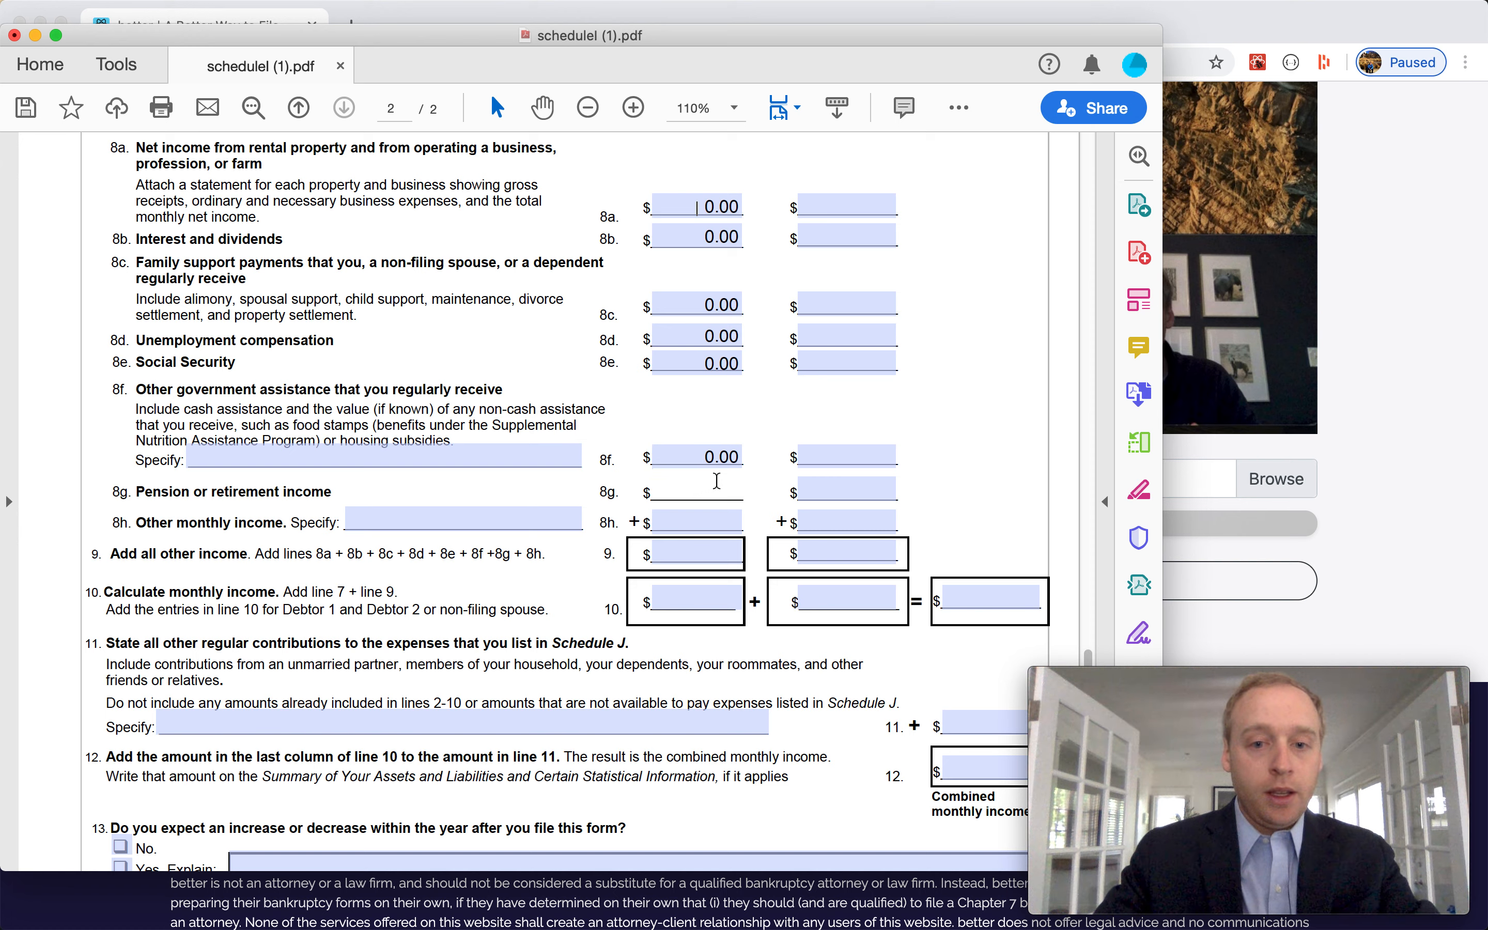
text(0)
Step: Enter 0 for Debtor 1's other monthly income on line 8h and for the total of all other income on line 9
click(724, 520)
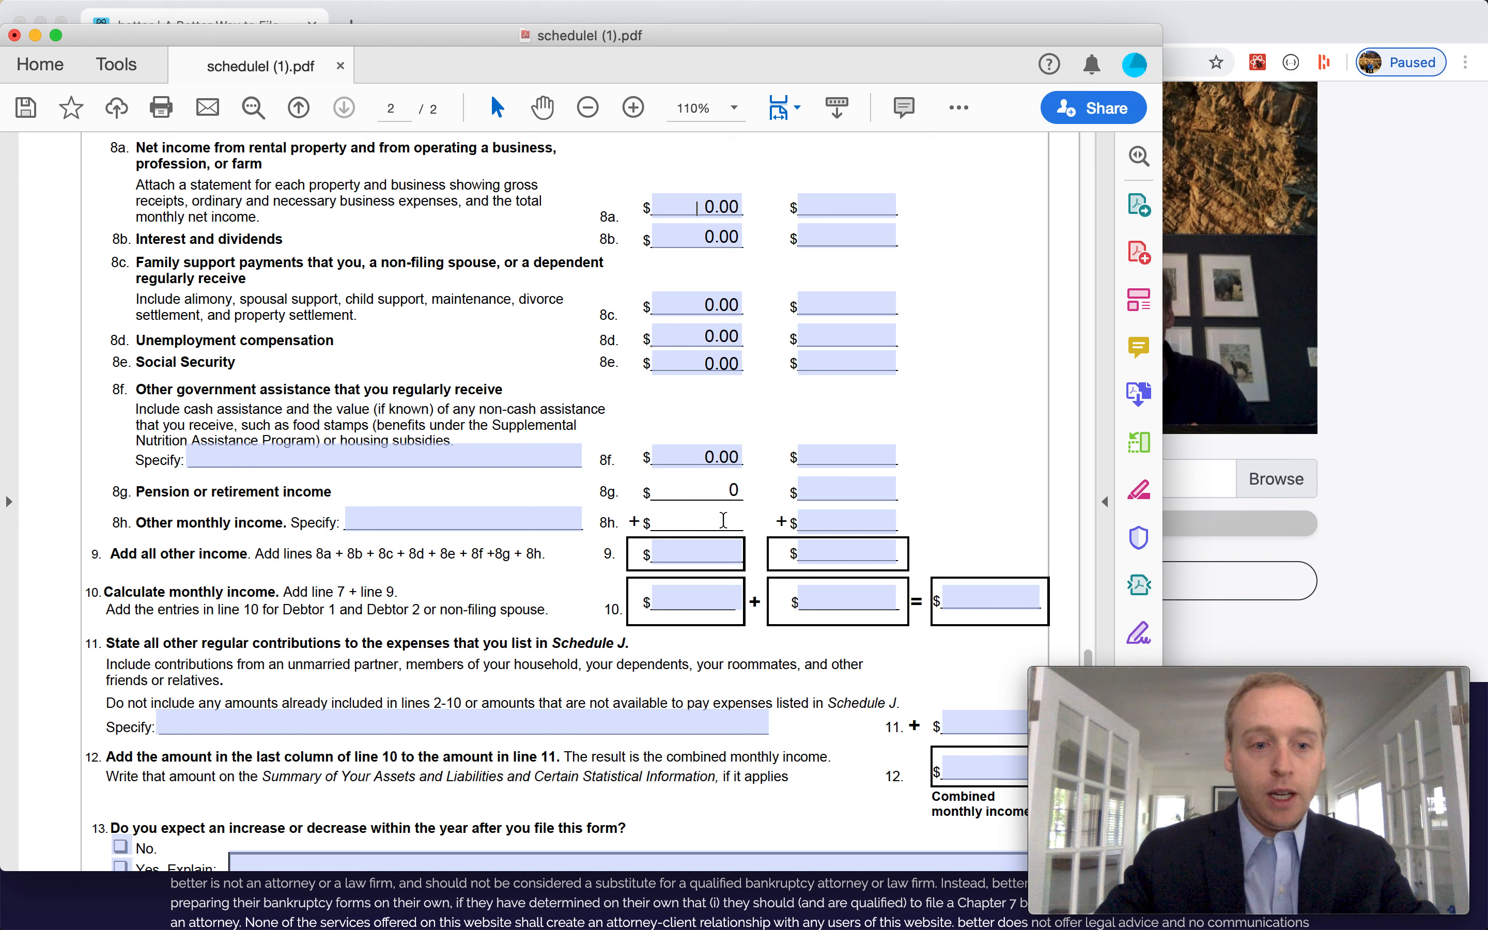
text(0)
click(705, 557)
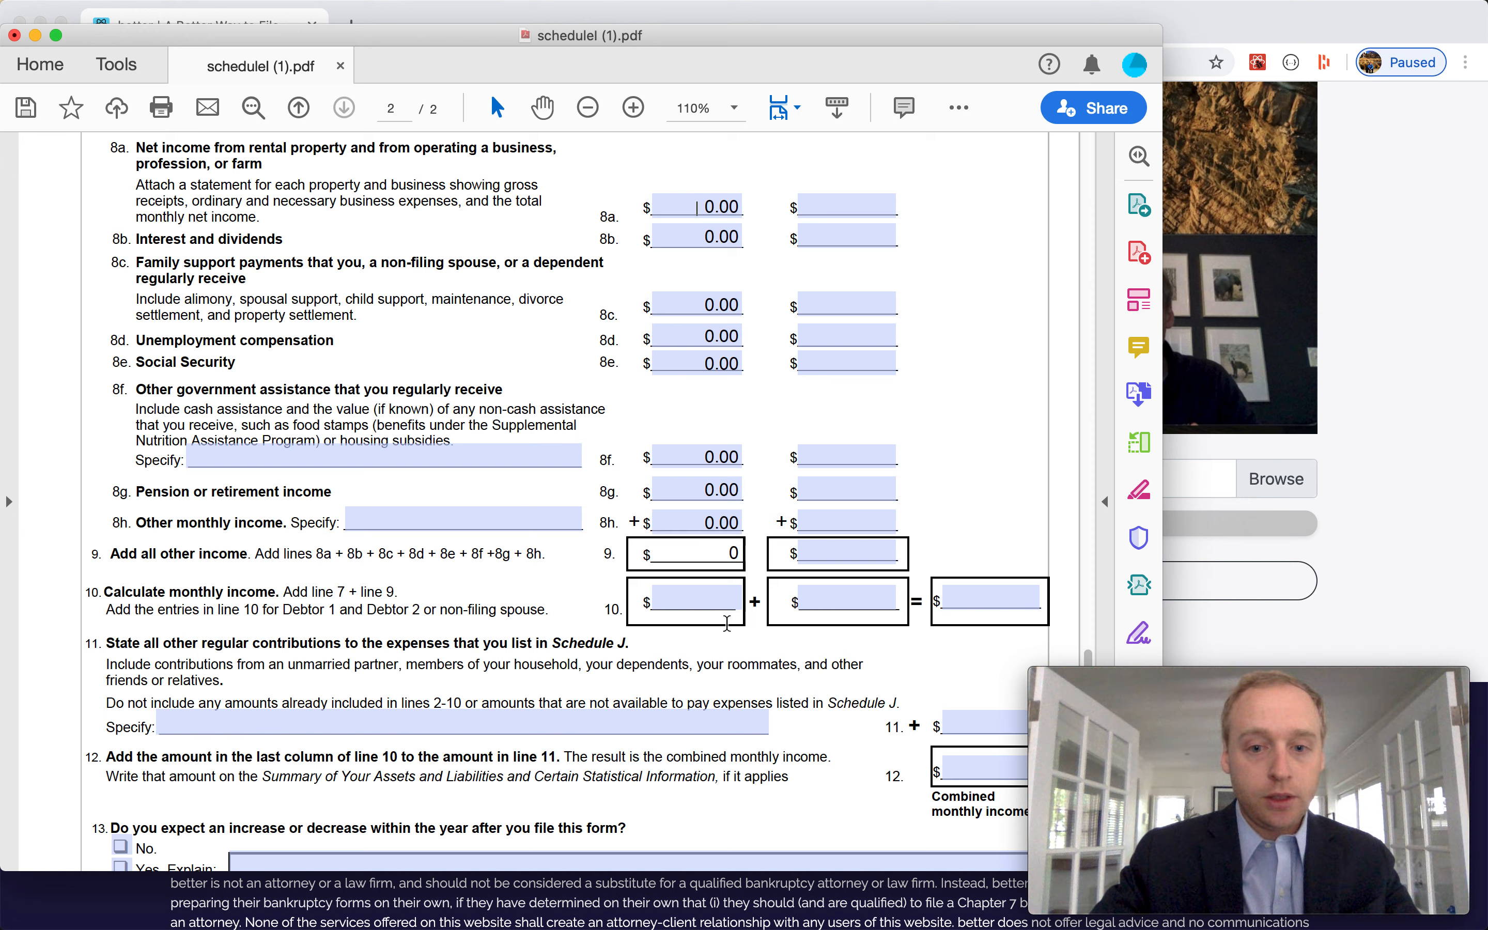
Step: Enter 2257 on line 10 as Debtor 1's calculated monthly income and as the line's combined total
click(699, 600)
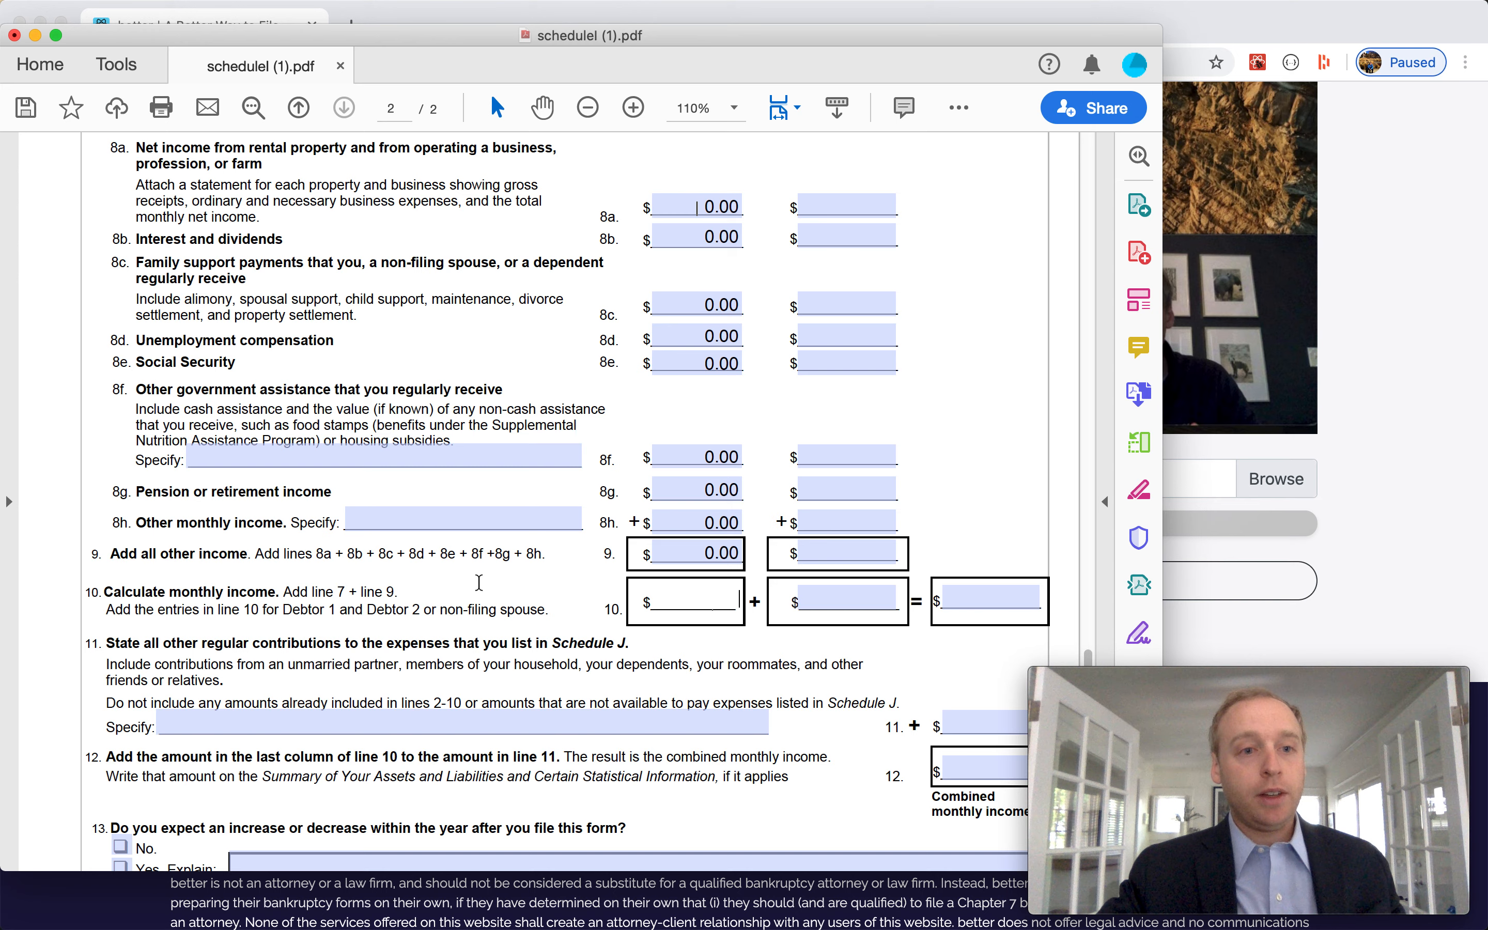
scroll(479, 583, up, 3)
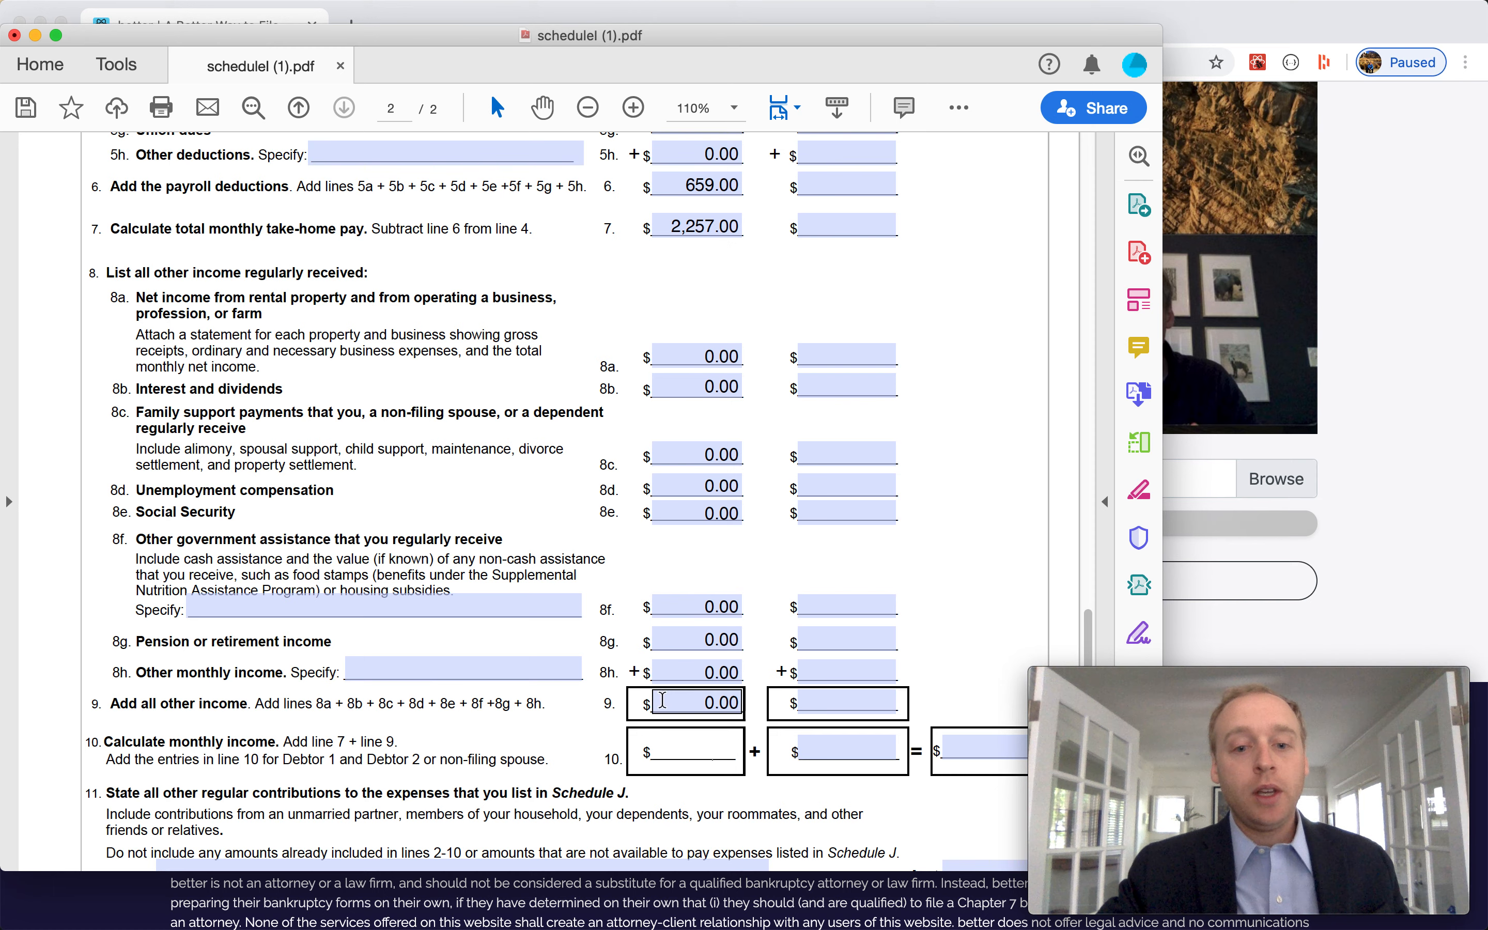
scroll(699, 742, down, 2)
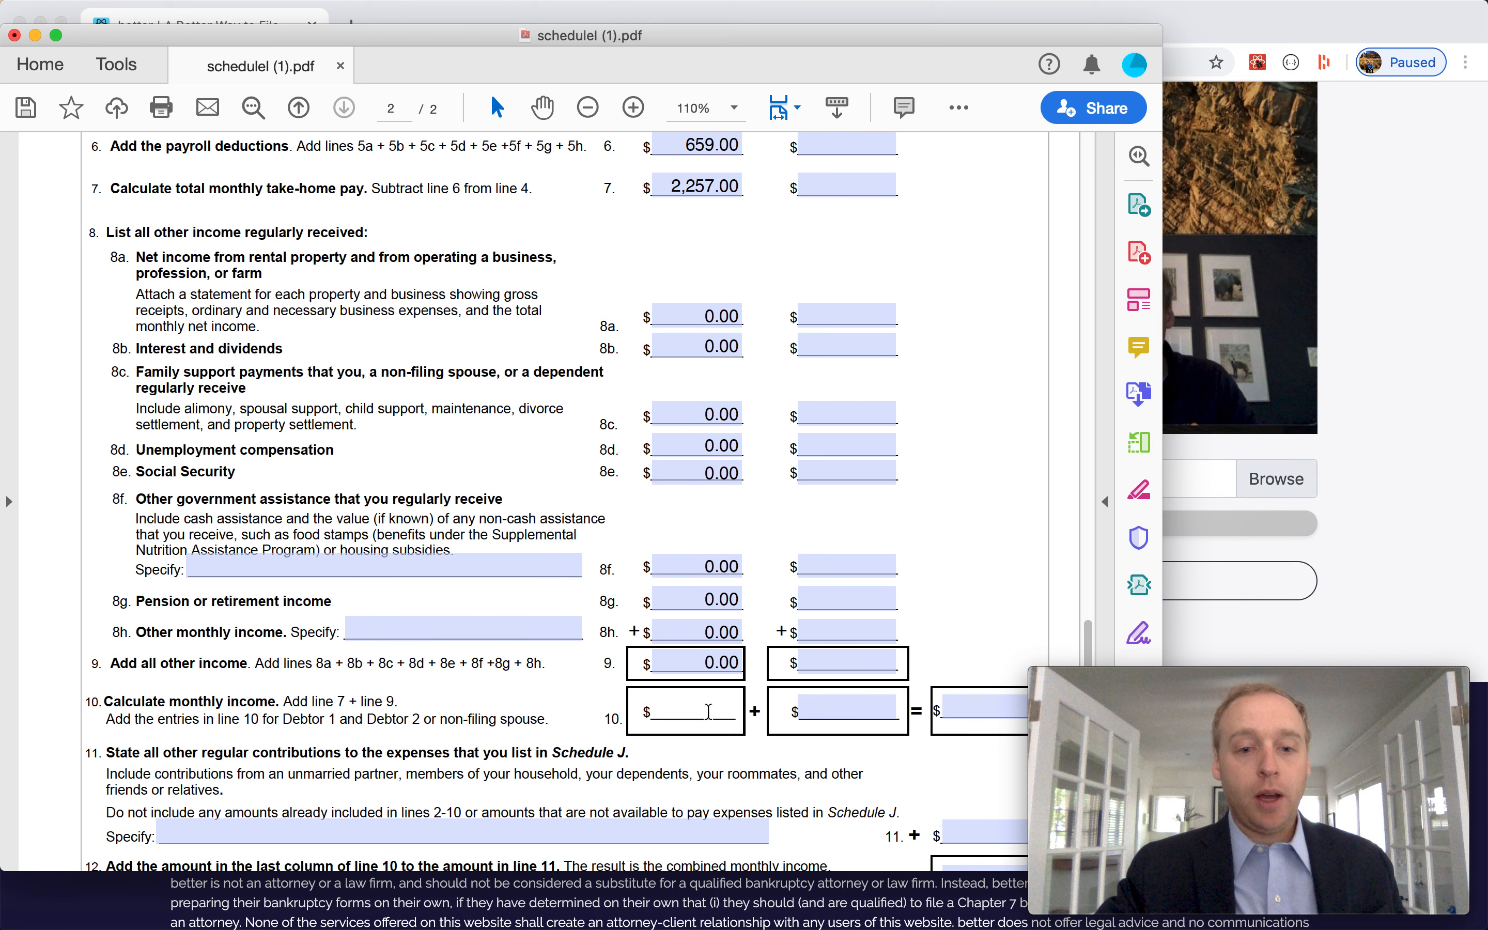
text(57)
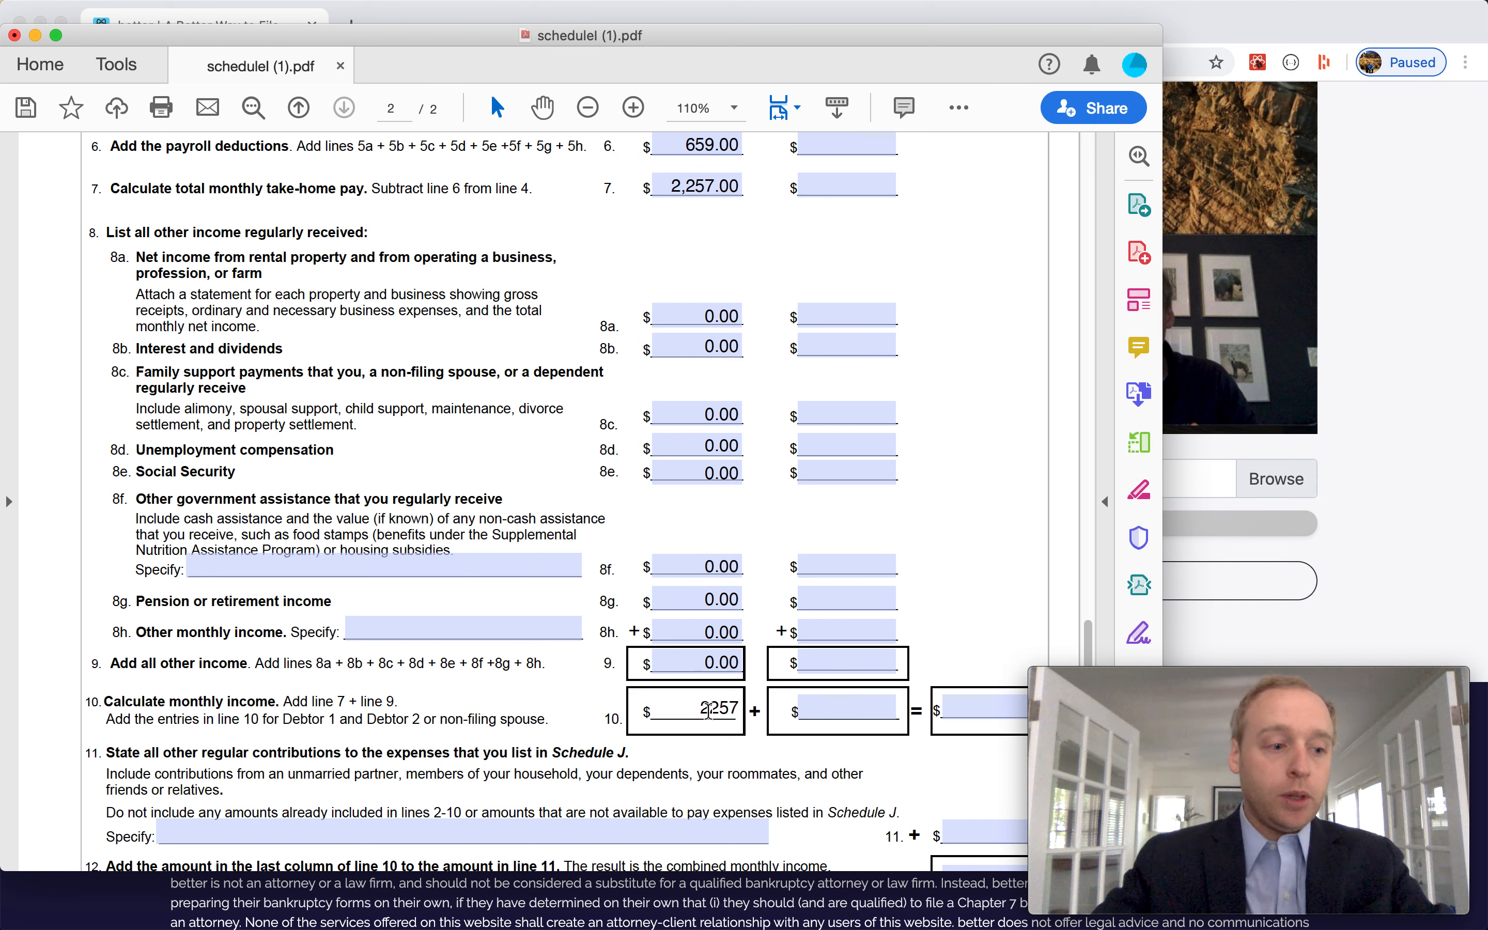
click(977, 597)
click(979, 708)
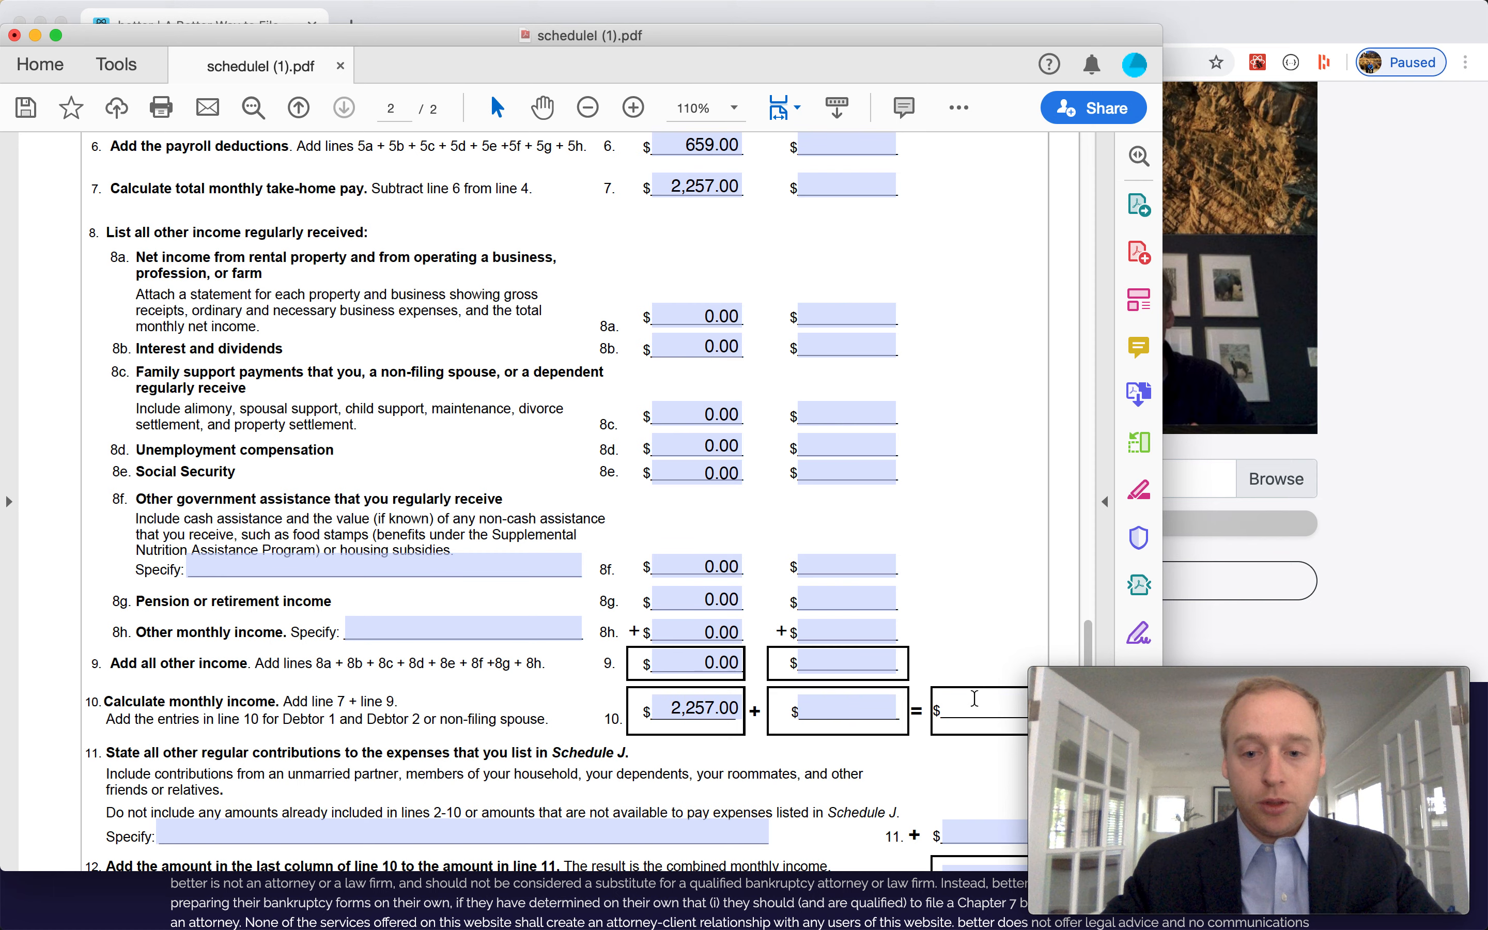
text(2257)
click(993, 565)
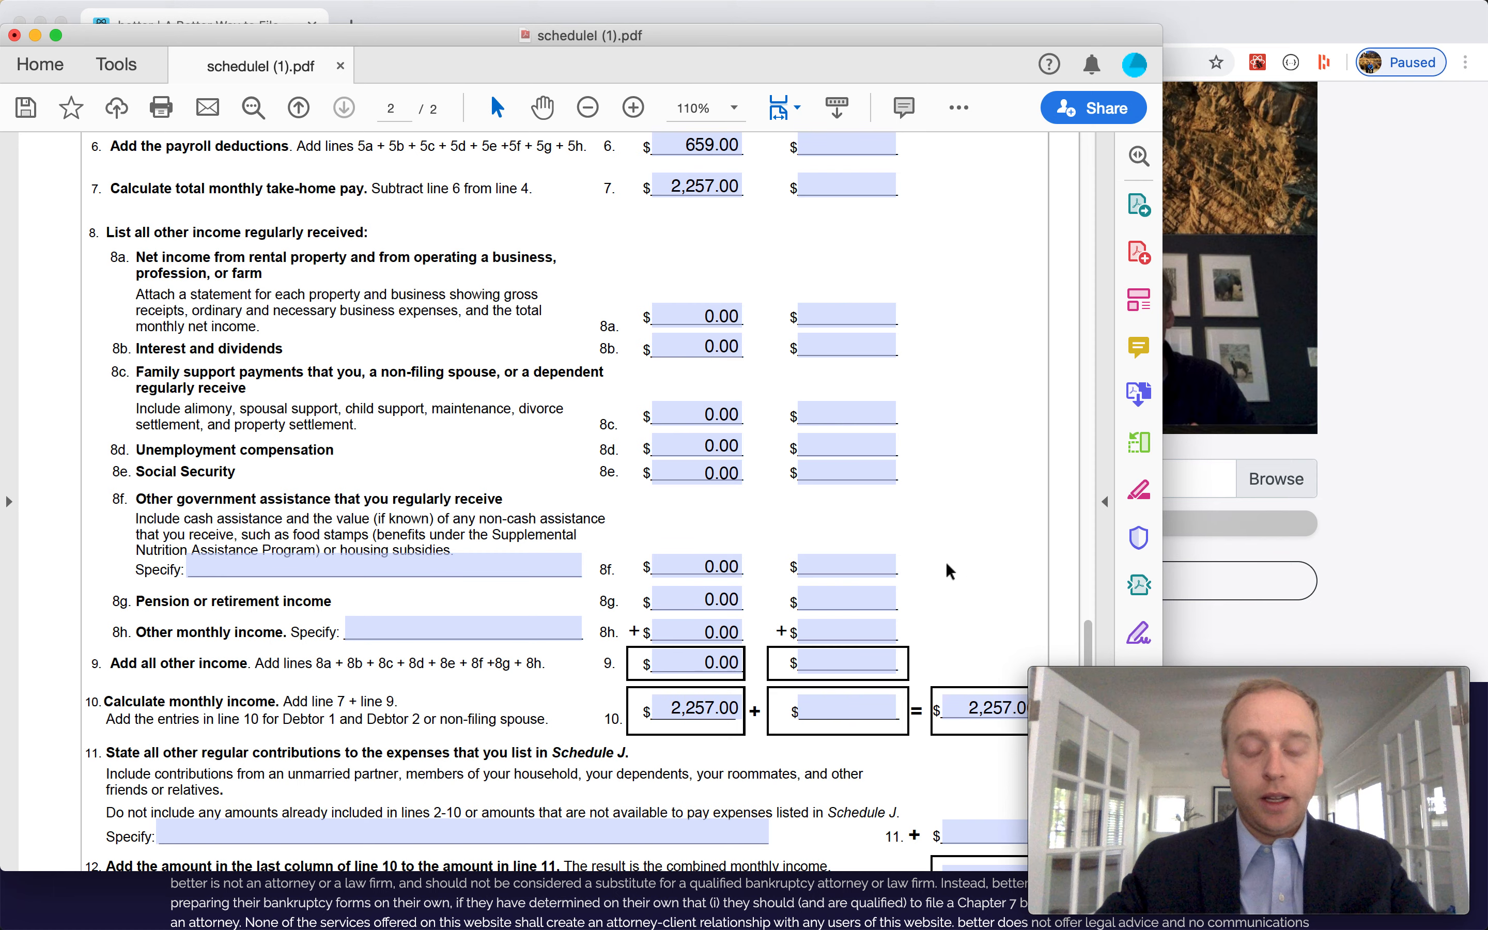
Step: Enter 0.00 on line 11 for all other regular contributions to the Schedule J expenses
scroll(945, 561, down, 5)
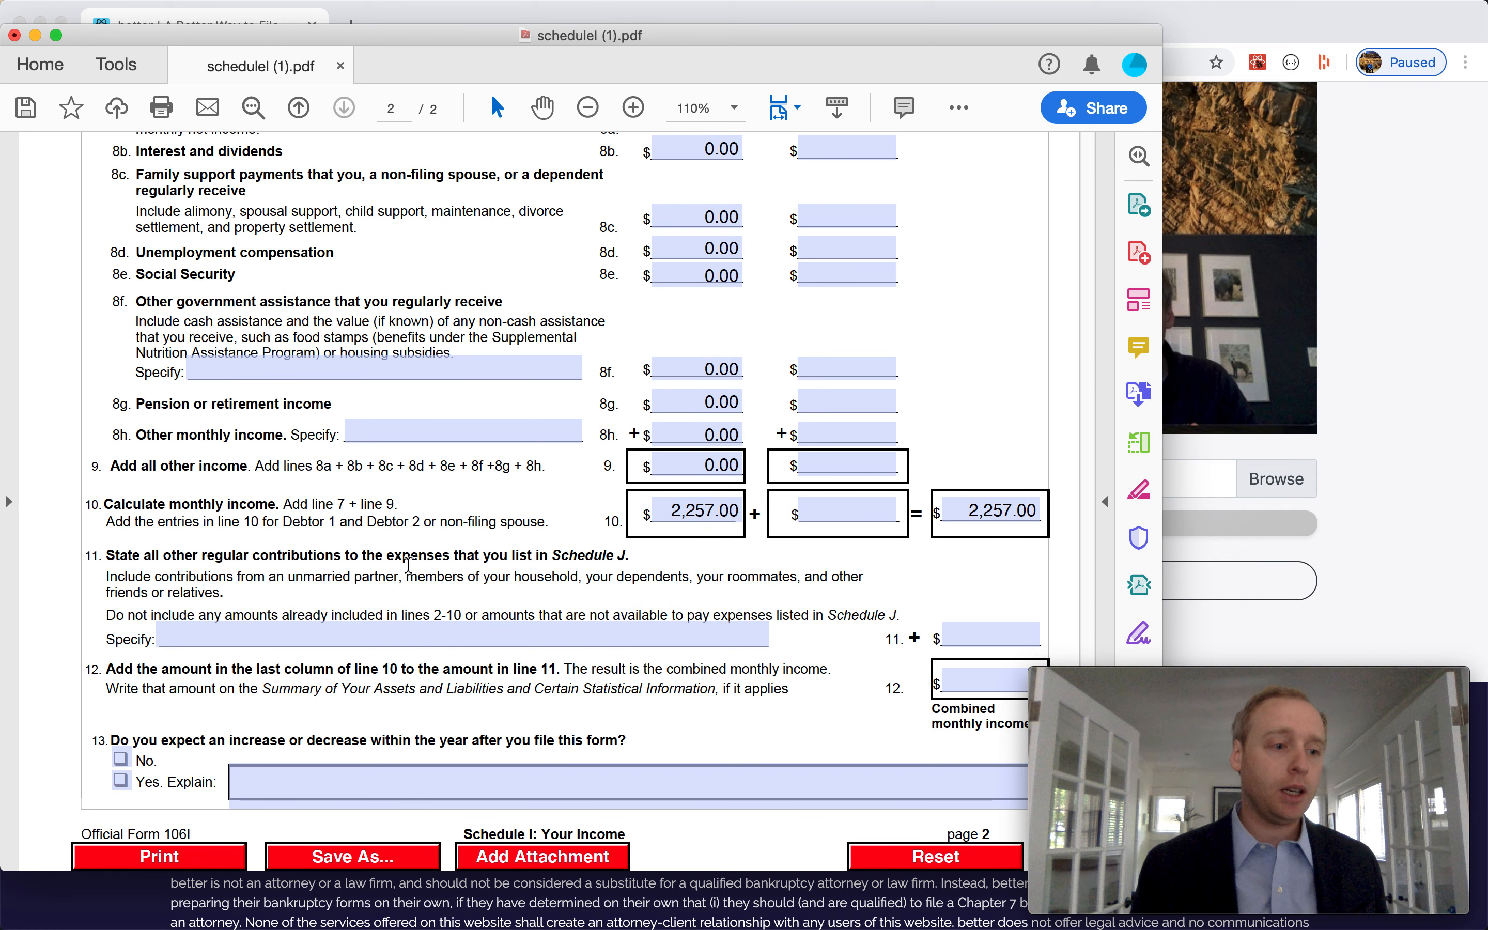
scroll(517, 553, down, 1)
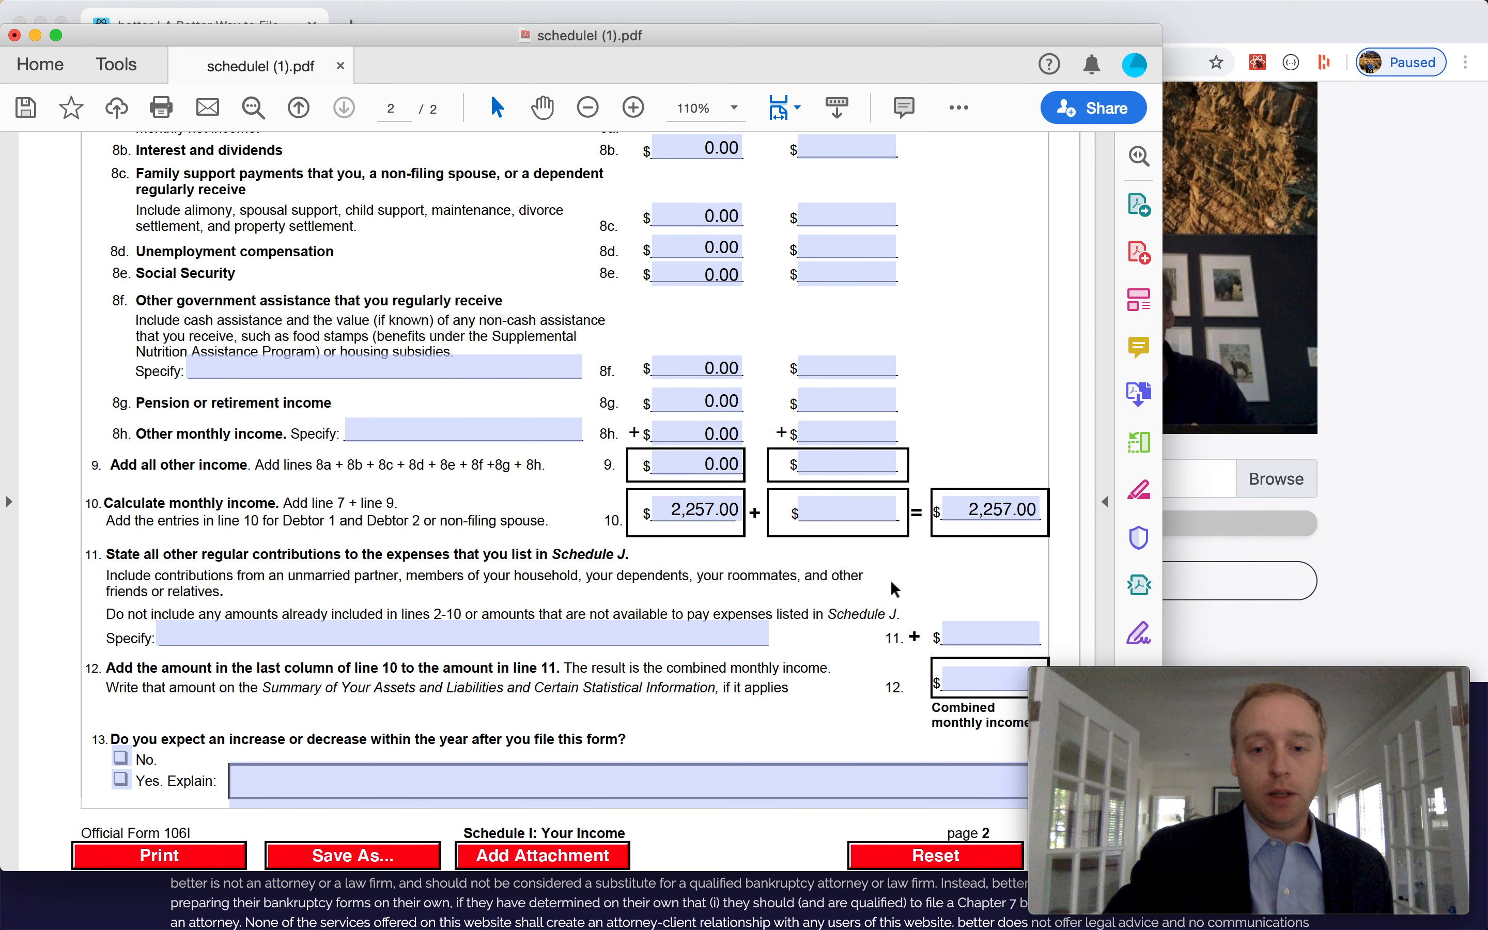
click(966, 634)
text(0.0)
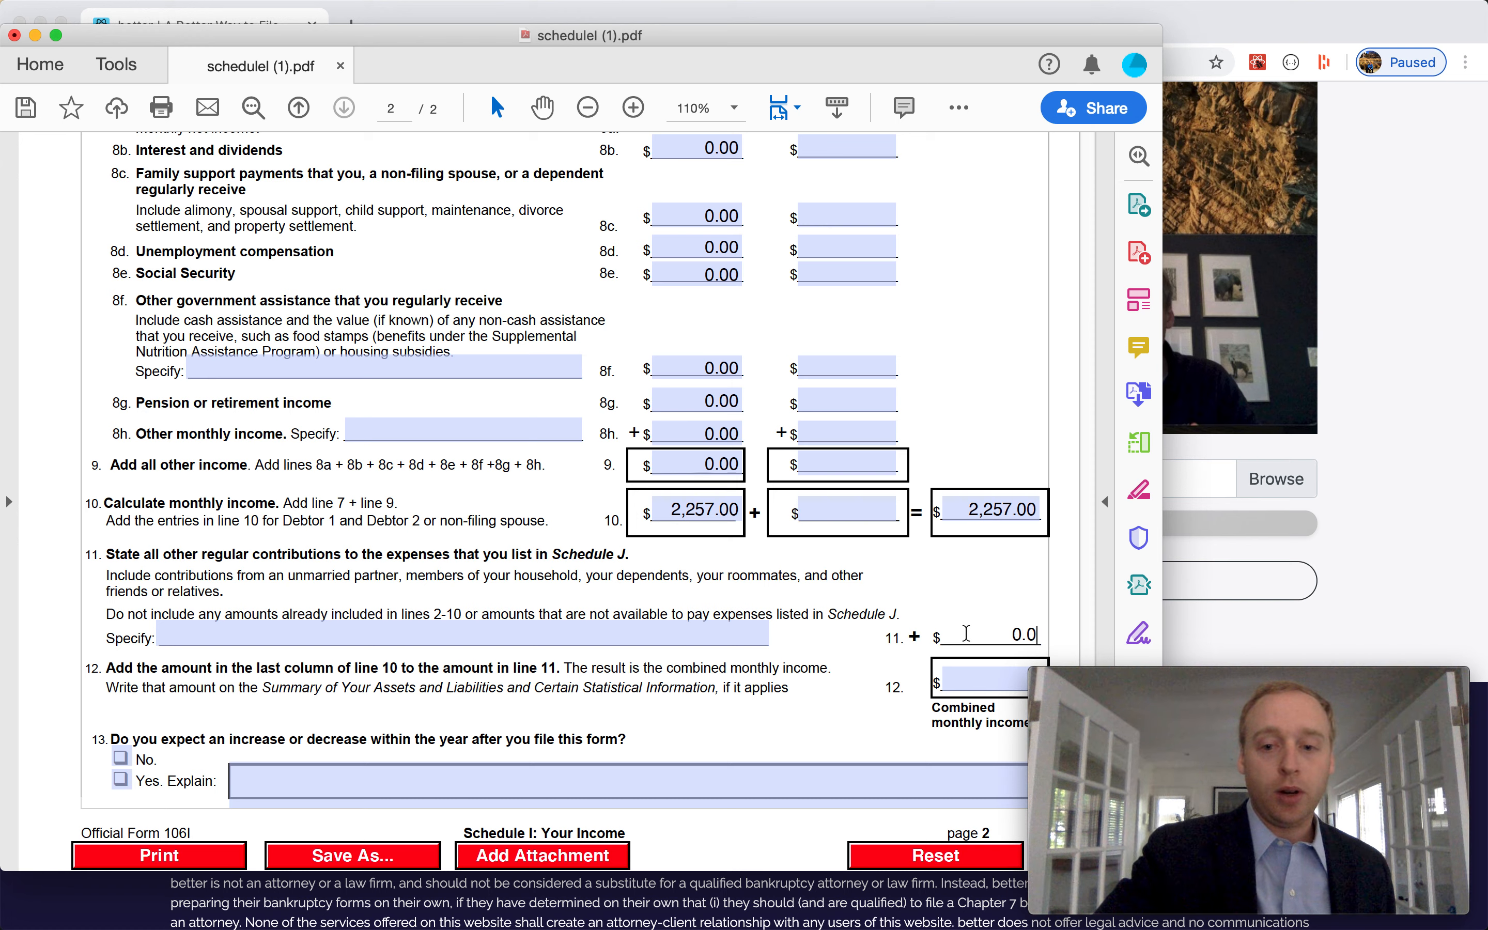
text(0)
click(941, 559)
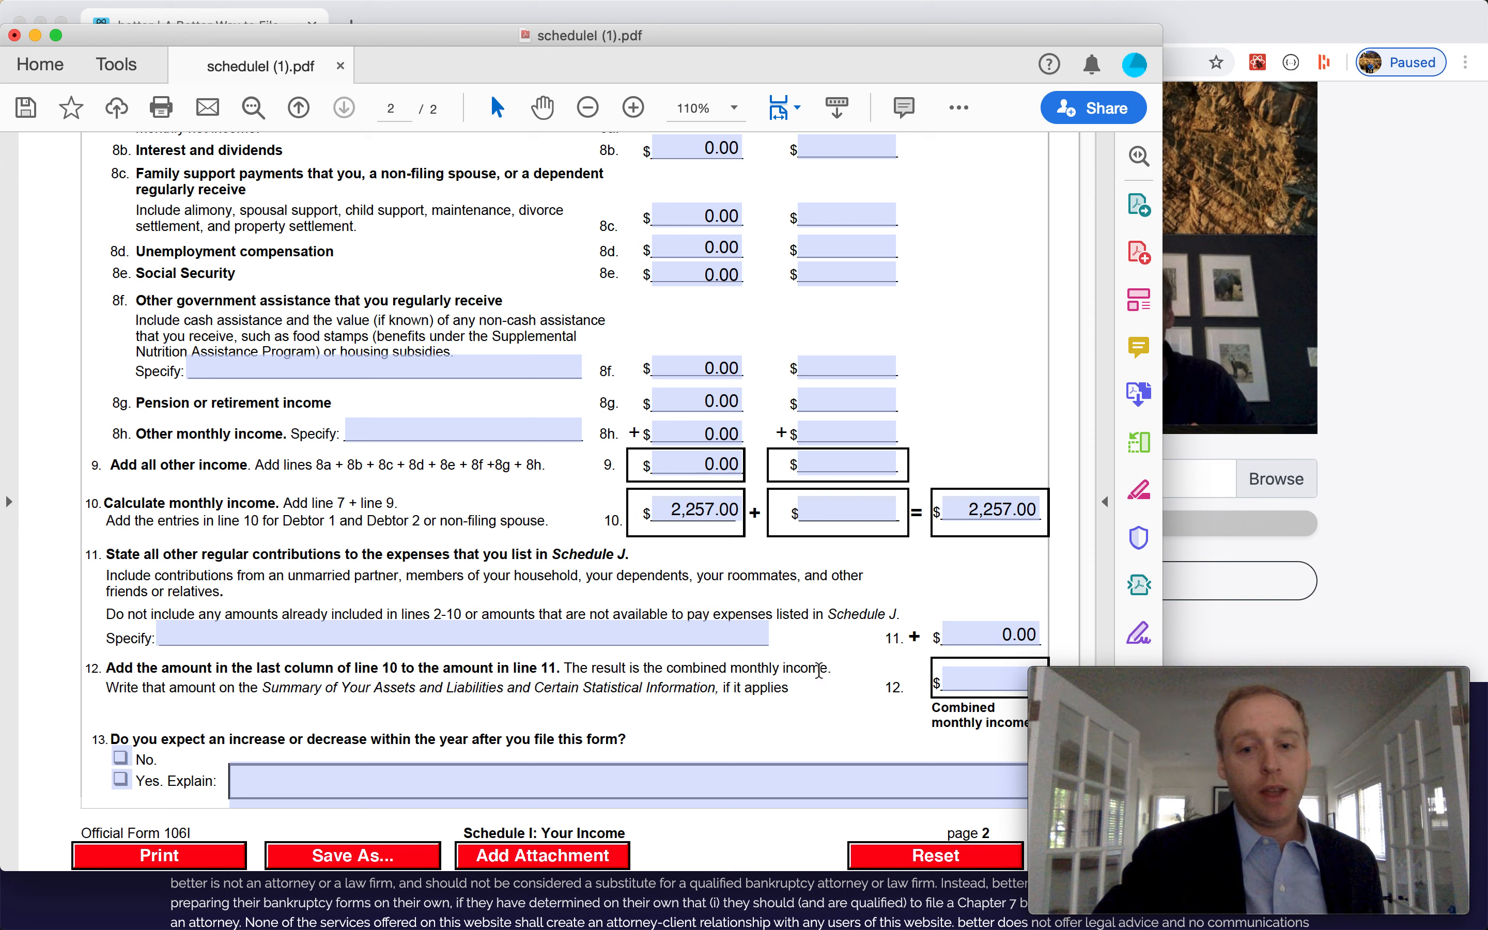
Step: Enter 2257 as the combined monthly income on line 12
click(962, 681)
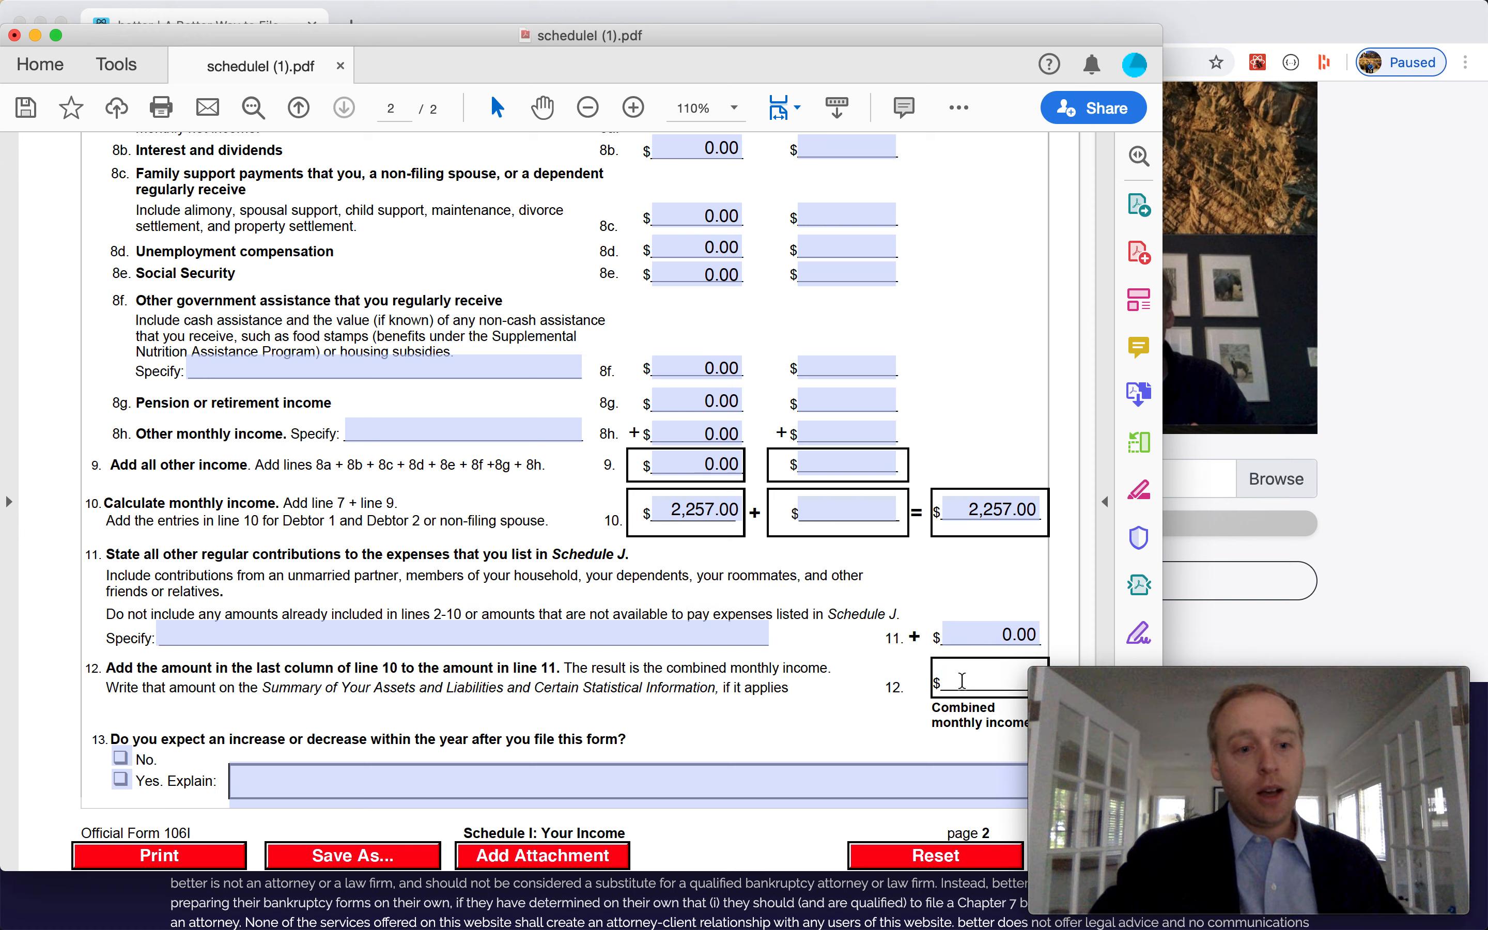
text(2257)
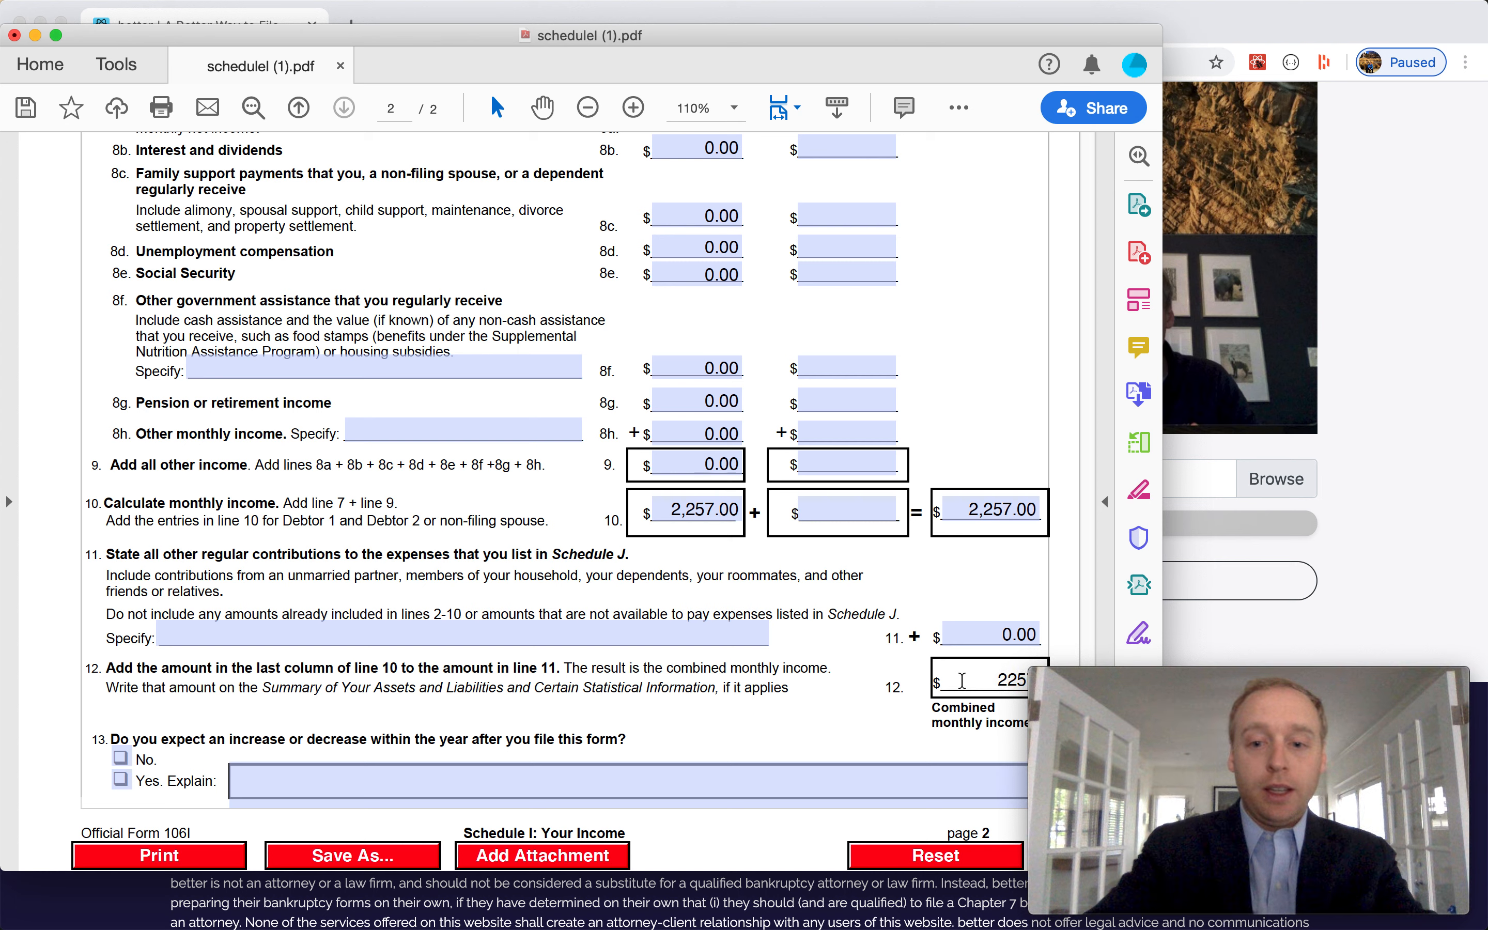
click(827, 664)
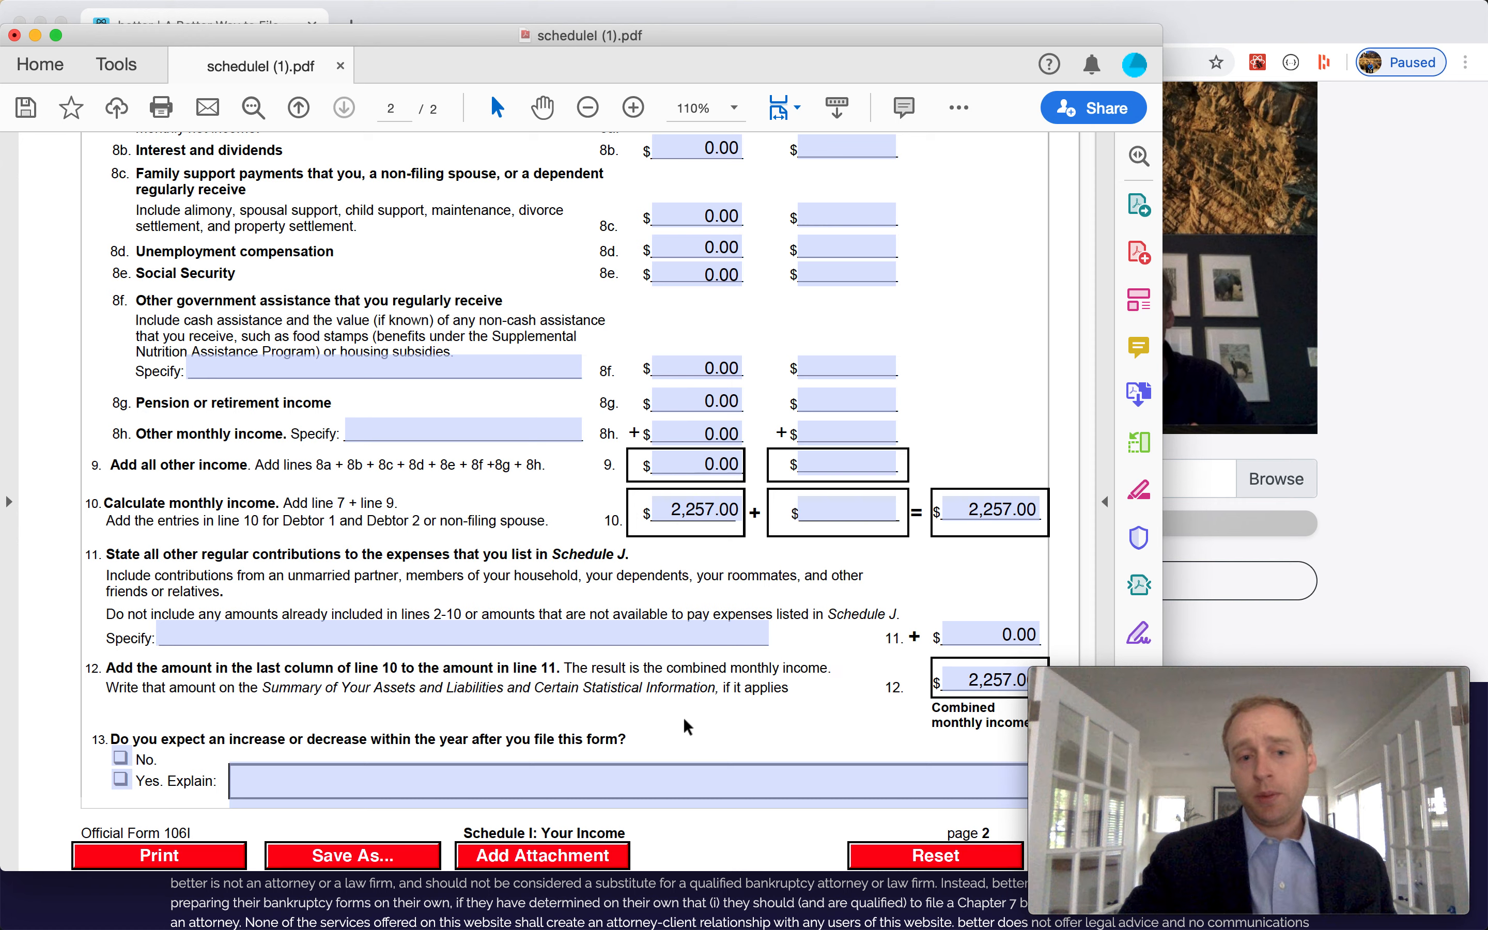
Step: Answer No on line 13 about an expected income increase or decrease within the year, and save the form
click(121, 757)
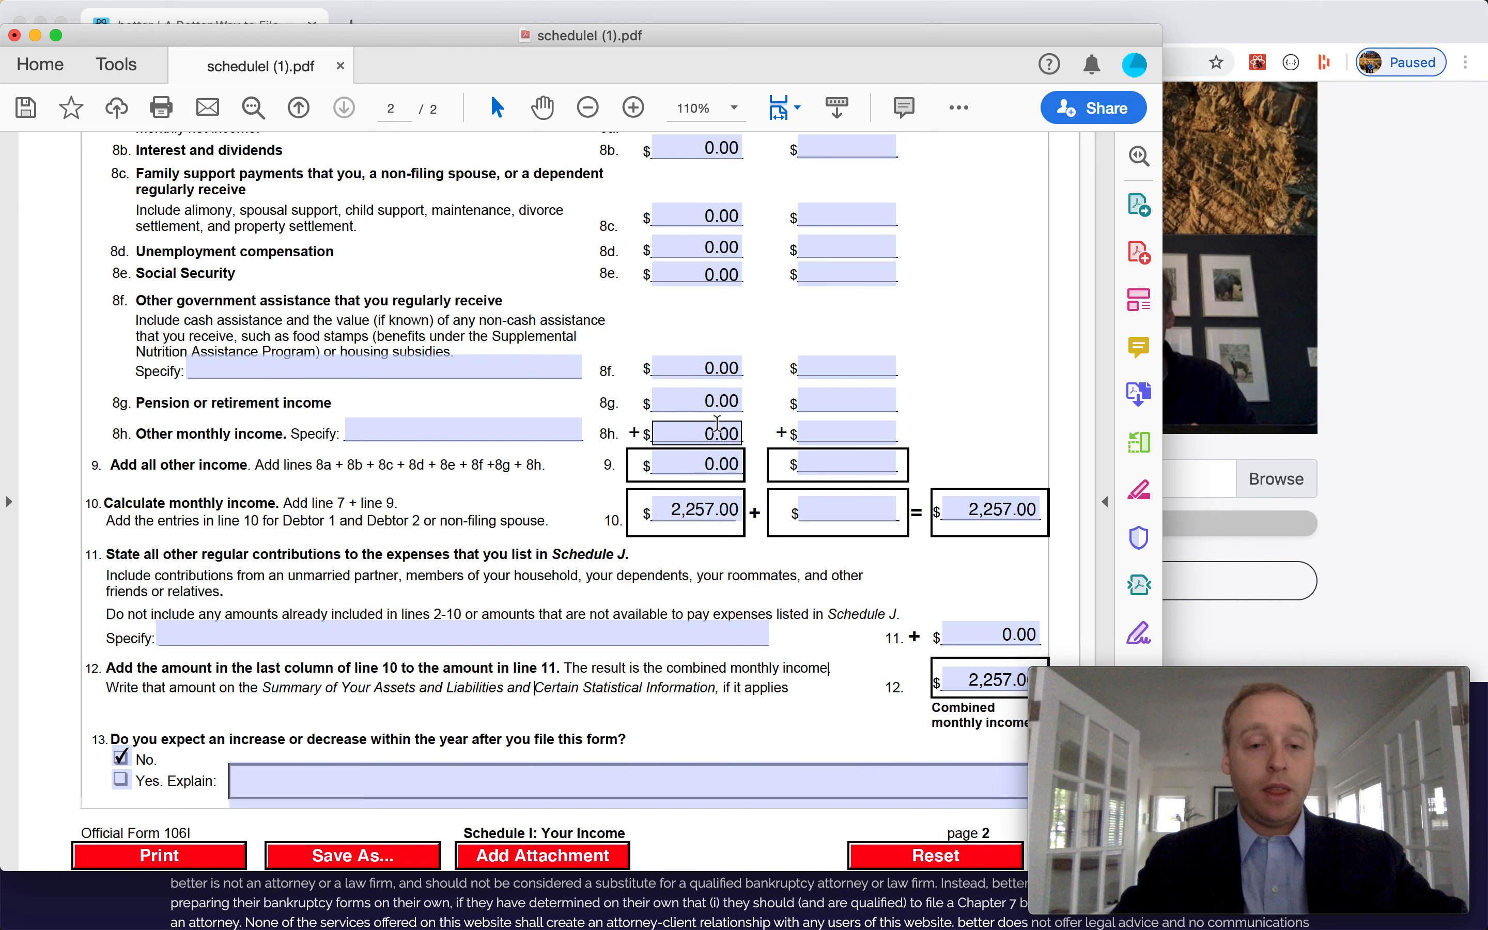
scroll(717, 423, up, 10)
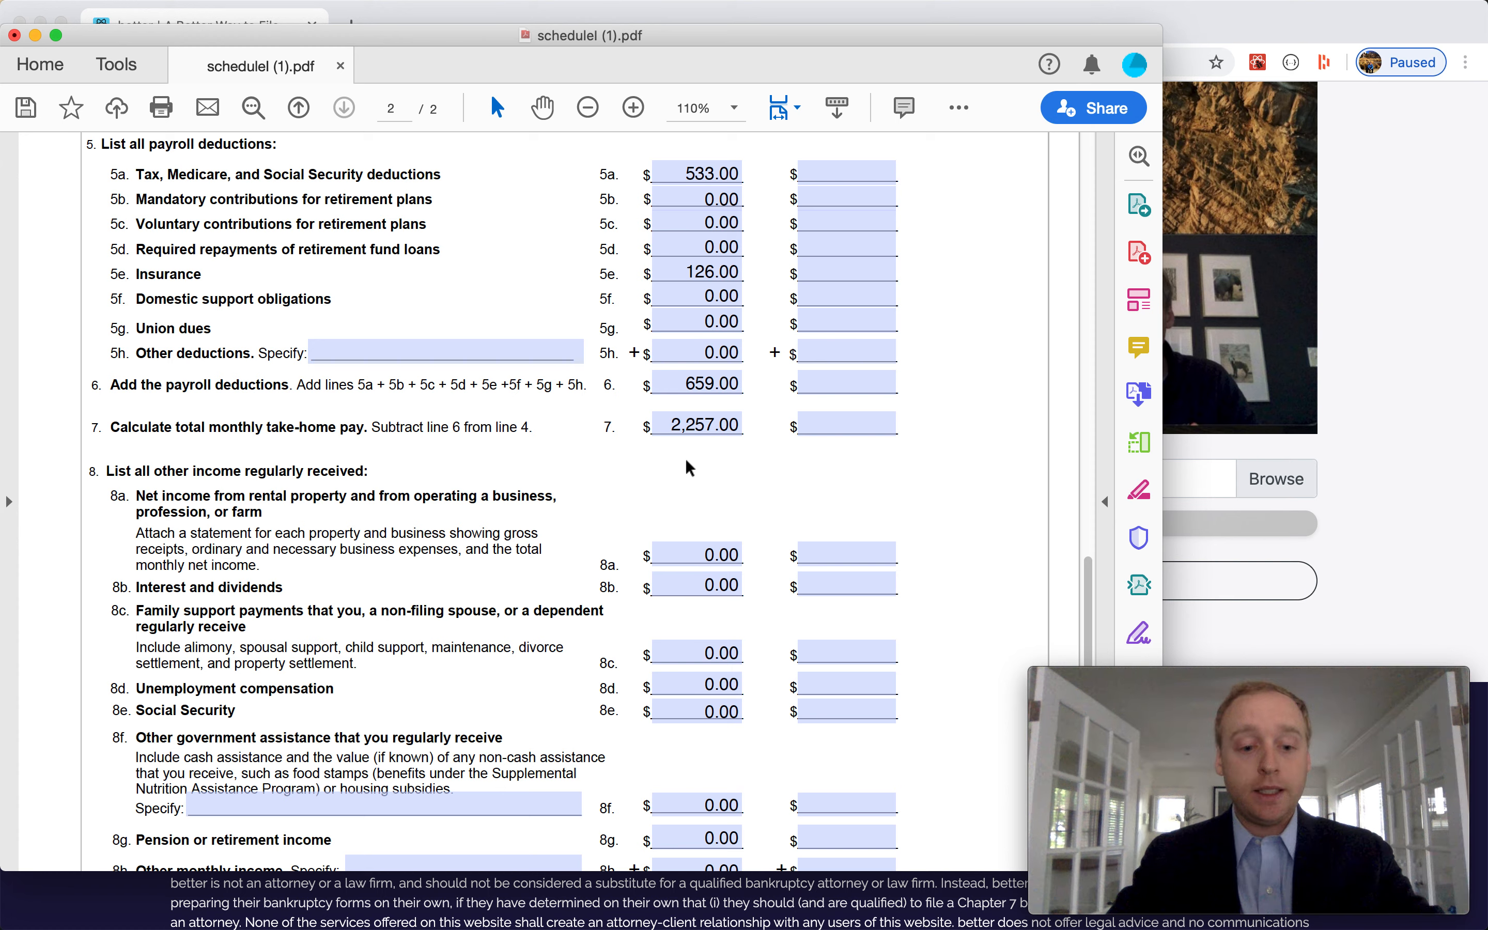
key(super+s)
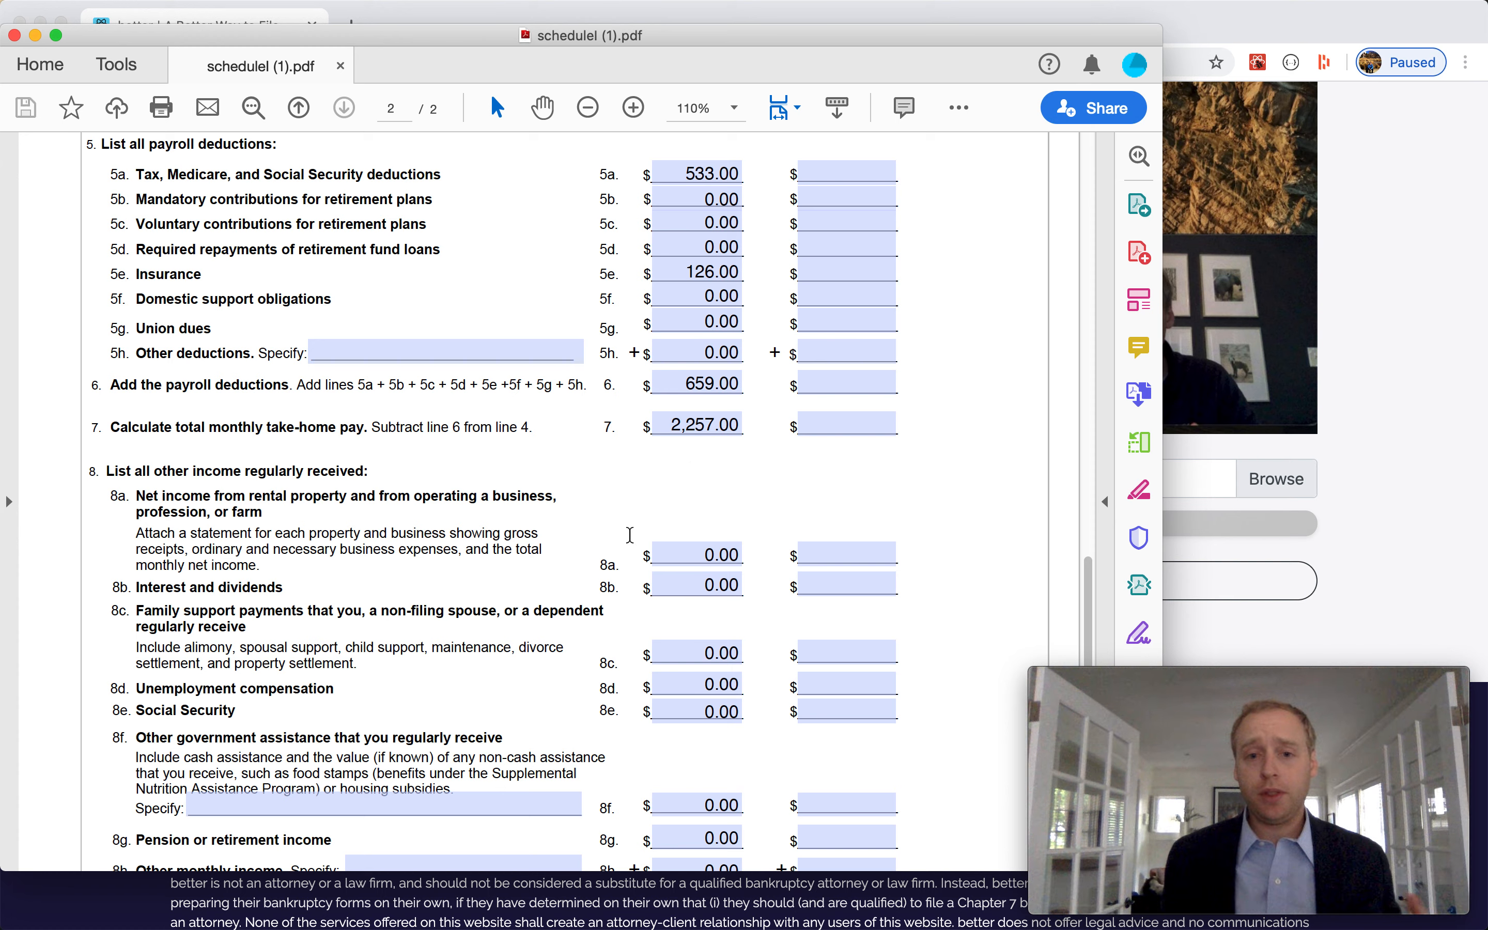